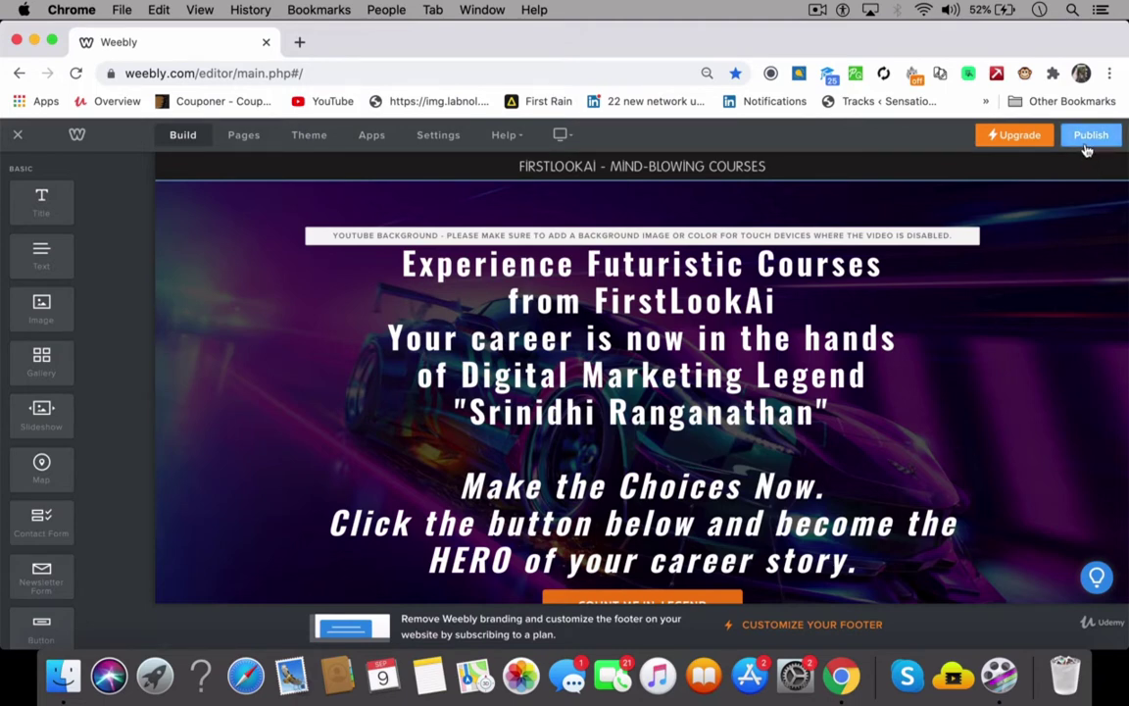
# Step: Publish the website and dismiss the publication confirmation
pyautogui.click(1087, 150)
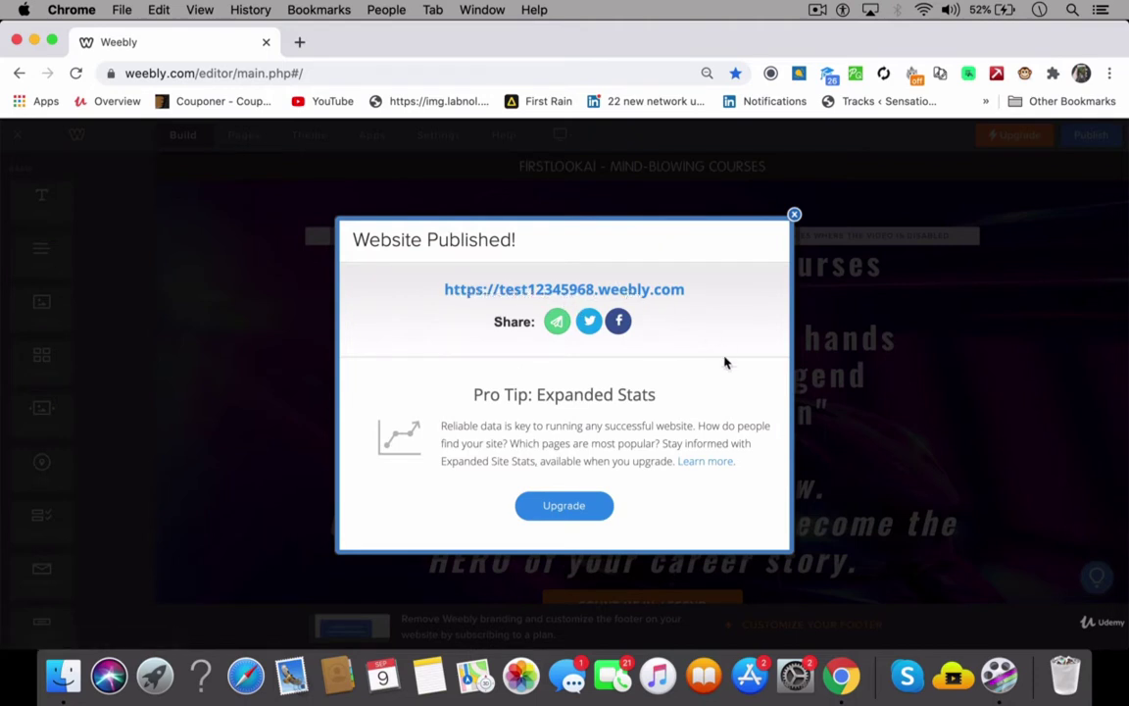
pyautogui.click(795, 215)
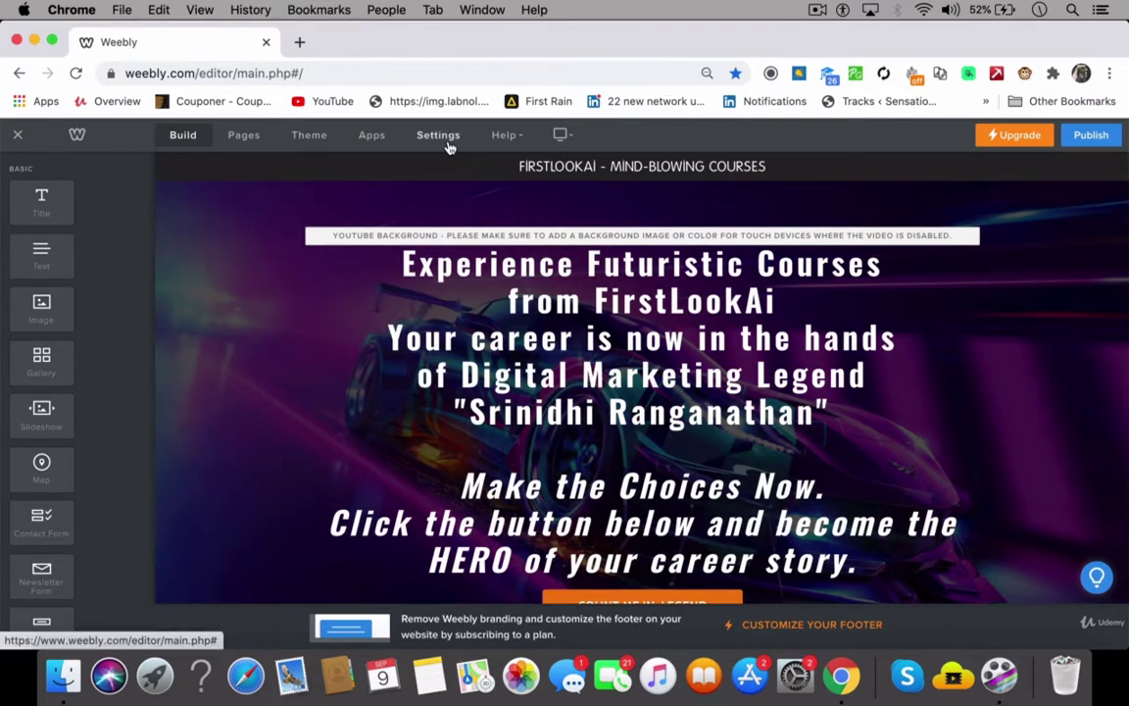
# Step: Open the site's general settings and examine the available site category options without changing the category
pyautogui.click(448, 145)
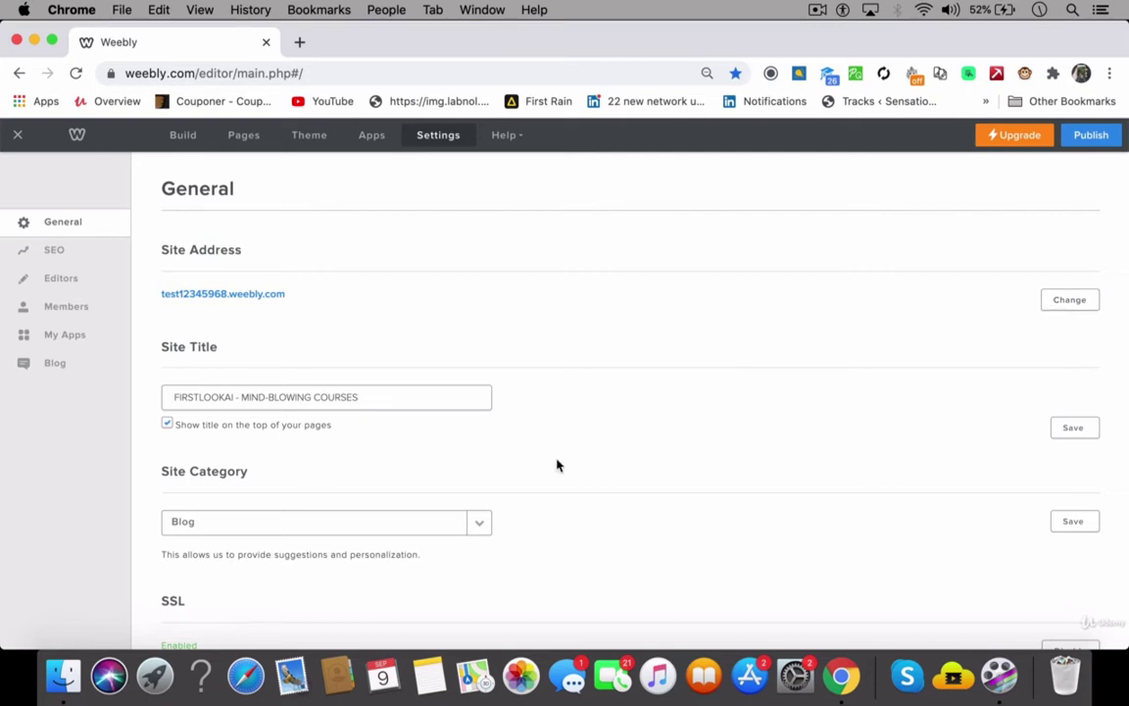
pyautogui.click(362, 531)
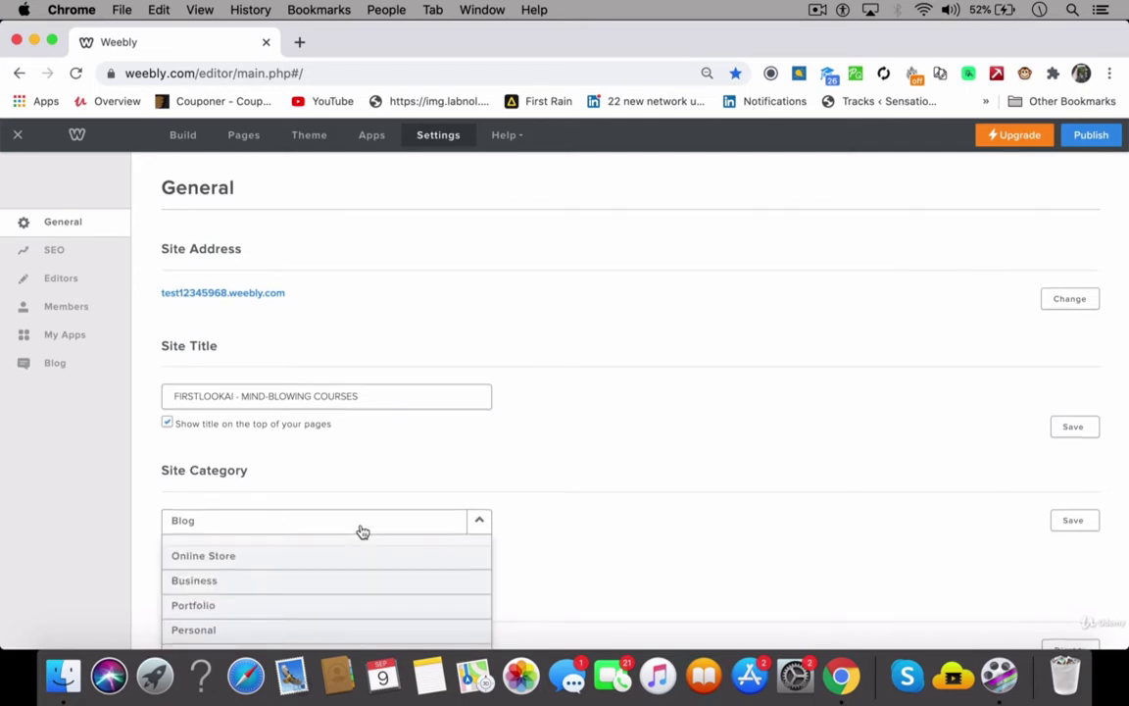
pyautogui.scroll(-1, 362, 535)
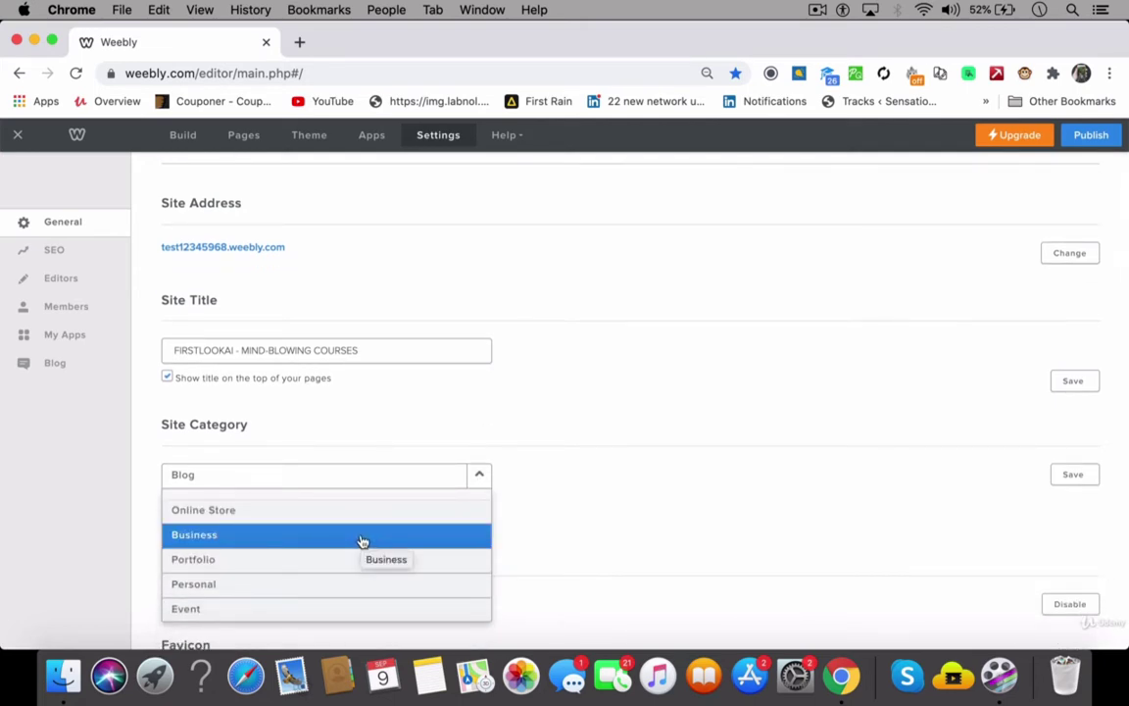
pyautogui.click(618, 439)
pyautogui.scroll(-2, 618, 439)
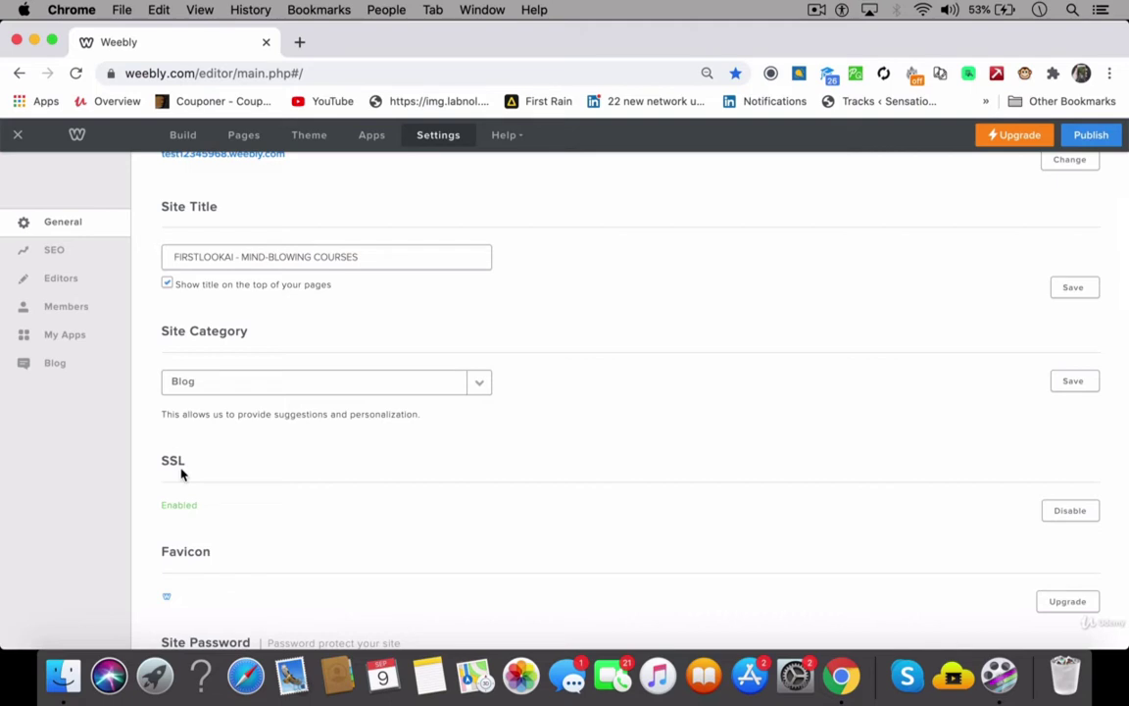
# Step: Check the browser's connection security information for the current page
pyautogui.click(112, 74)
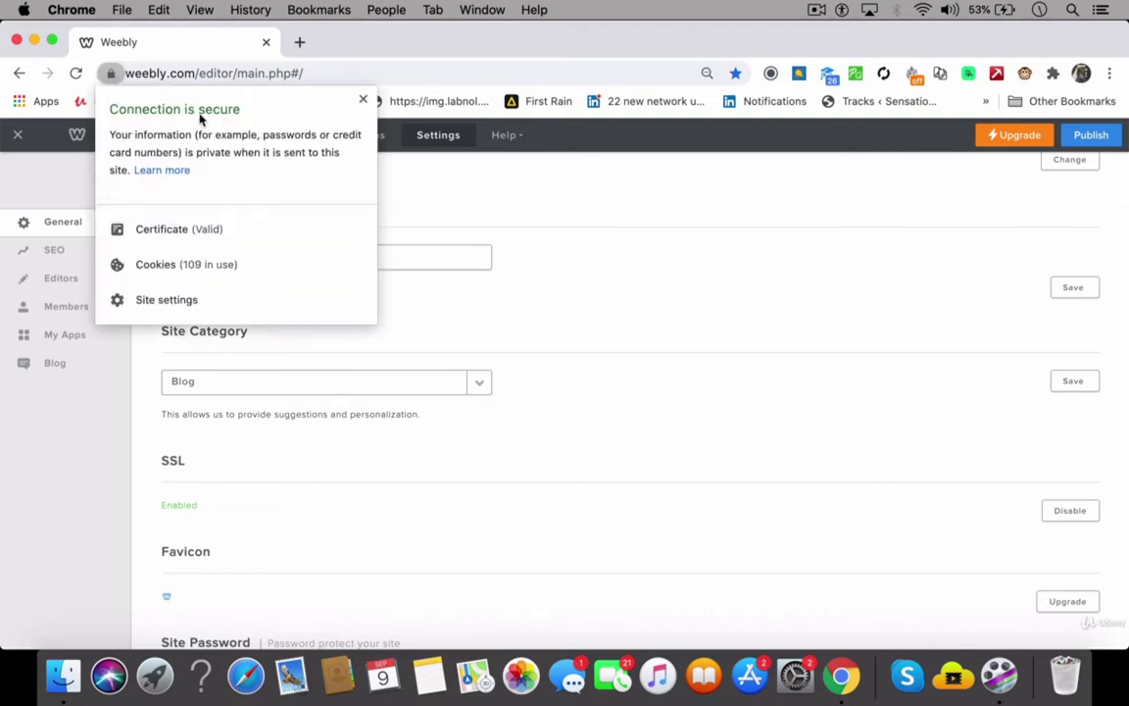
pyautogui.click(110, 73)
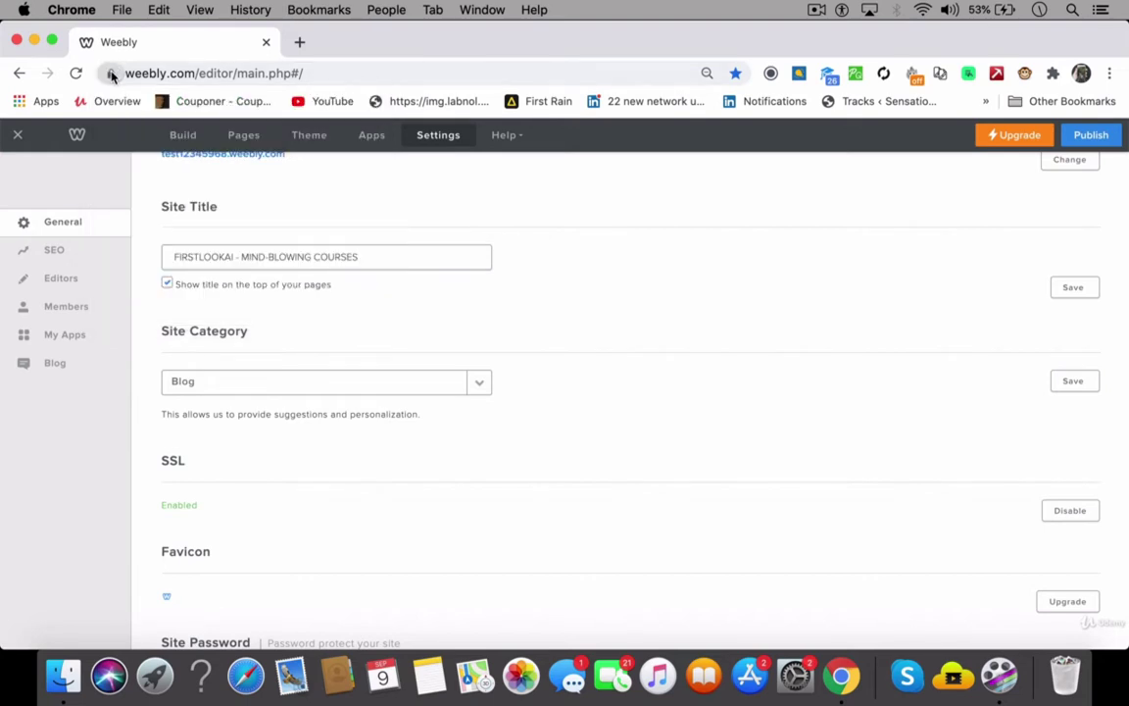
pyautogui.click(111, 75)
pyautogui.click(111, 74)
# Step: Search the web for "favicon generator" in a new browser tab
pyautogui.scroll(-2, 761, 537)
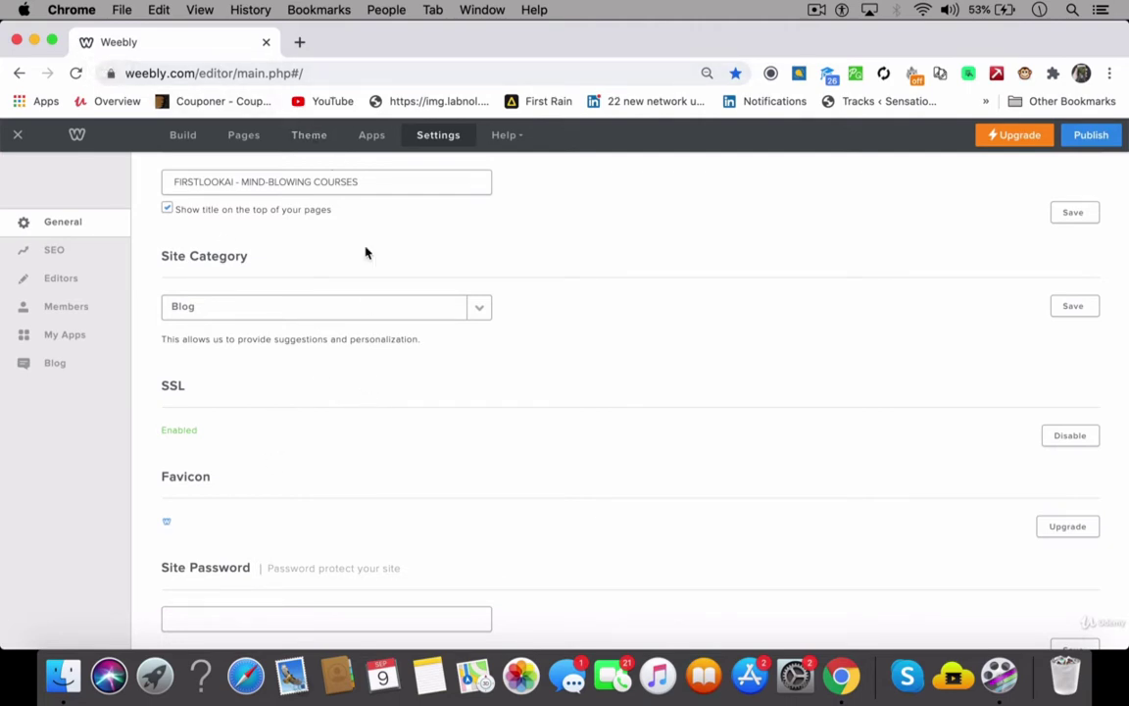
pyautogui.click(299, 42)
pyautogui.write('favi')
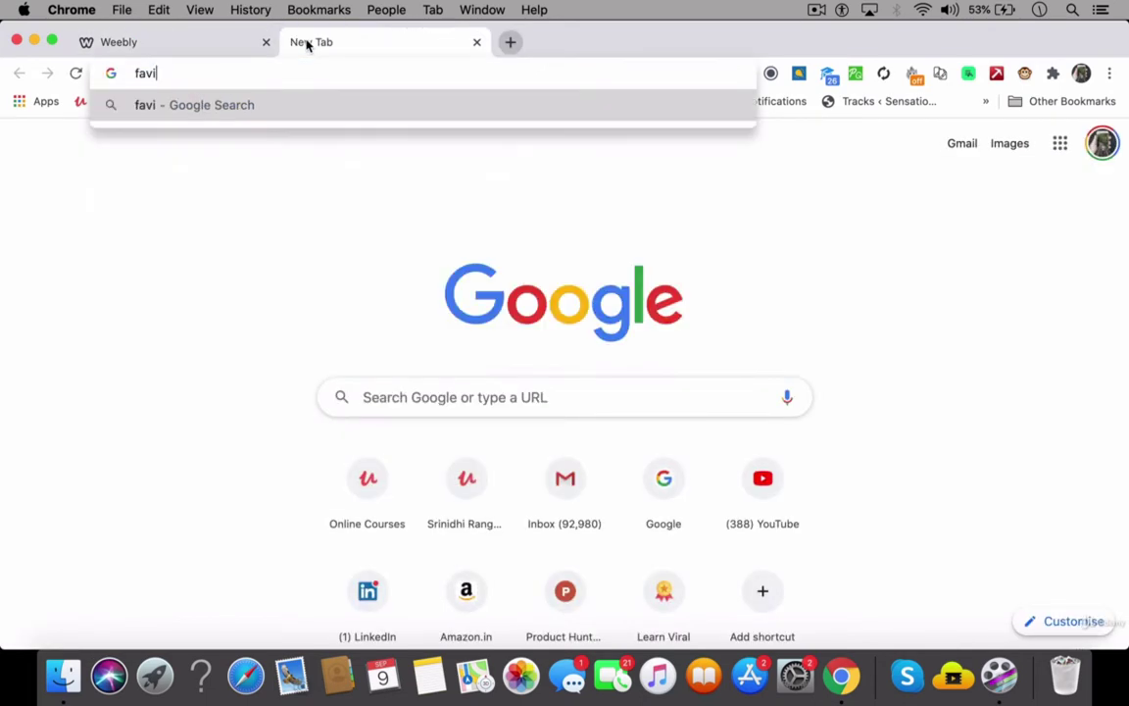
pyautogui.press('BackSpace')
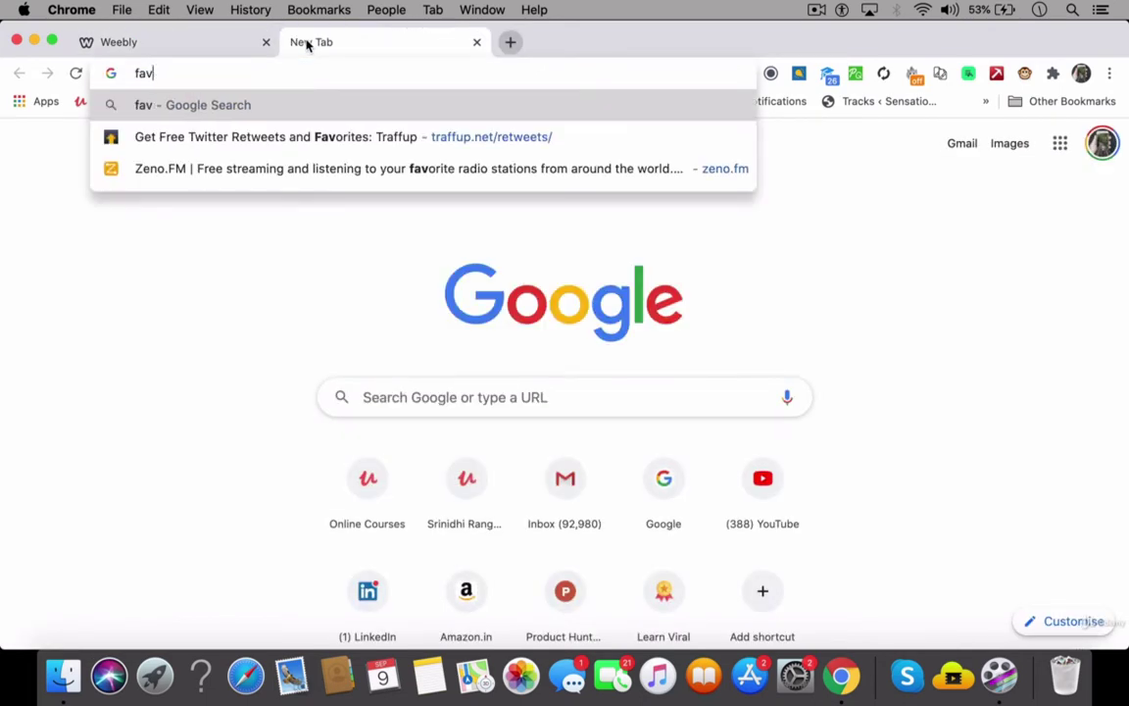
pyautogui.write('icon generator')
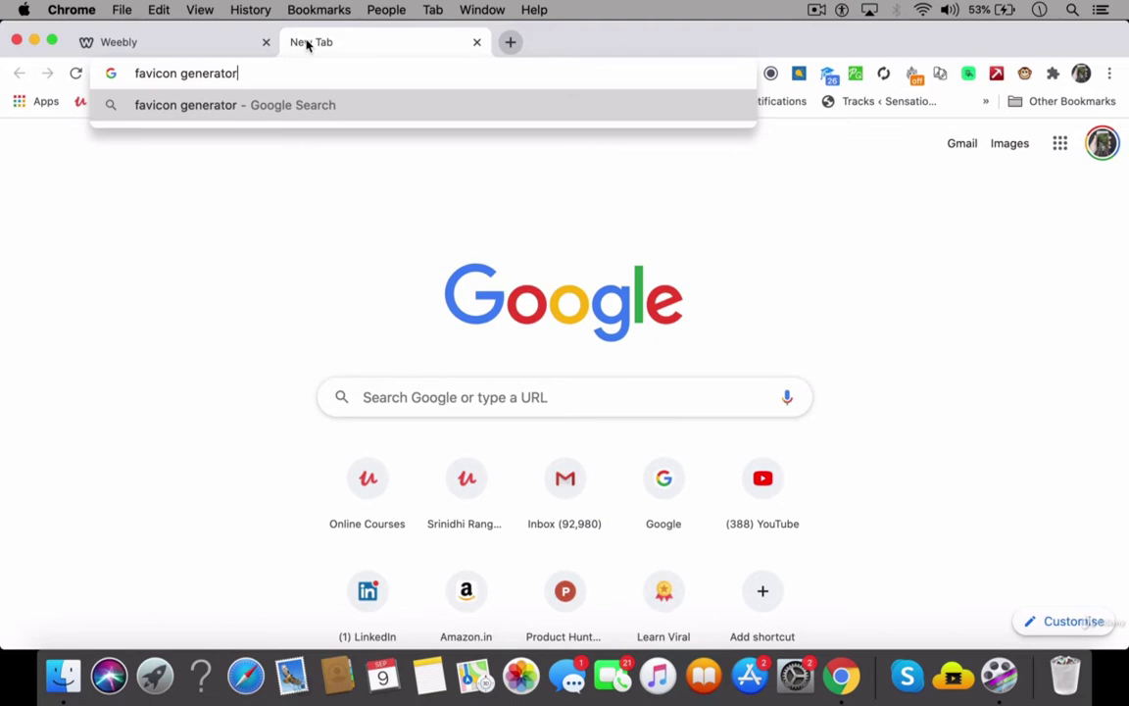
pyautogui.press('Return')
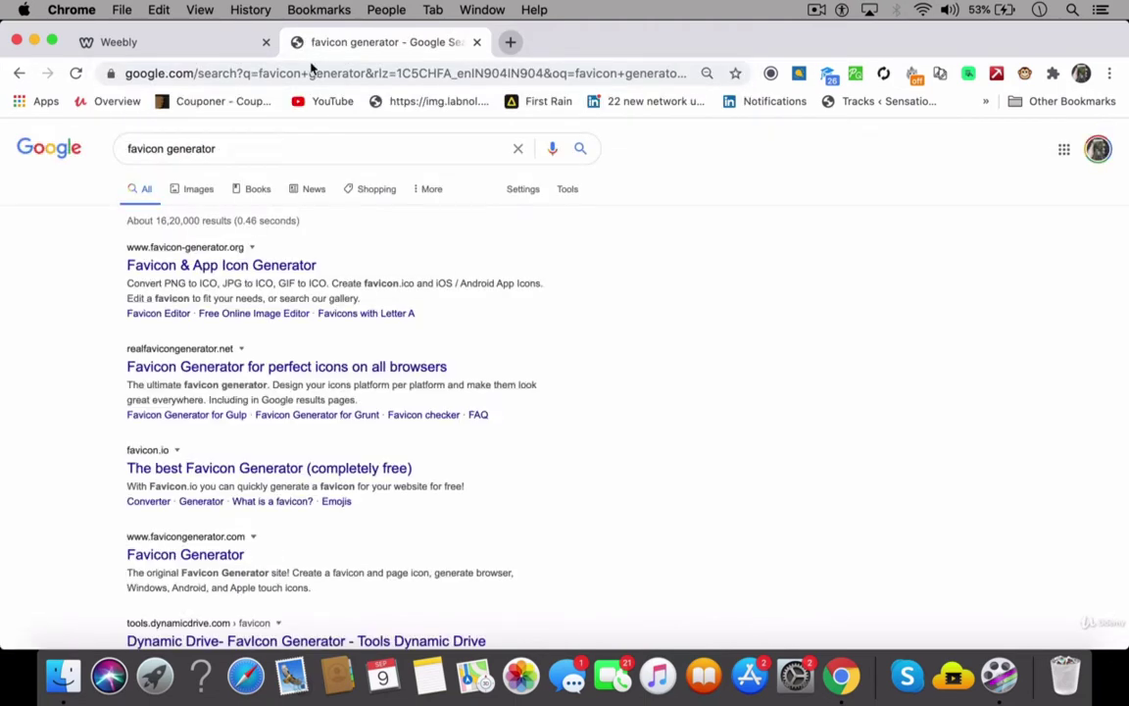
# Step: Open the Favicon & App Icon Generator site and examine its image upload and icon generation options
pyautogui.click(281, 265)
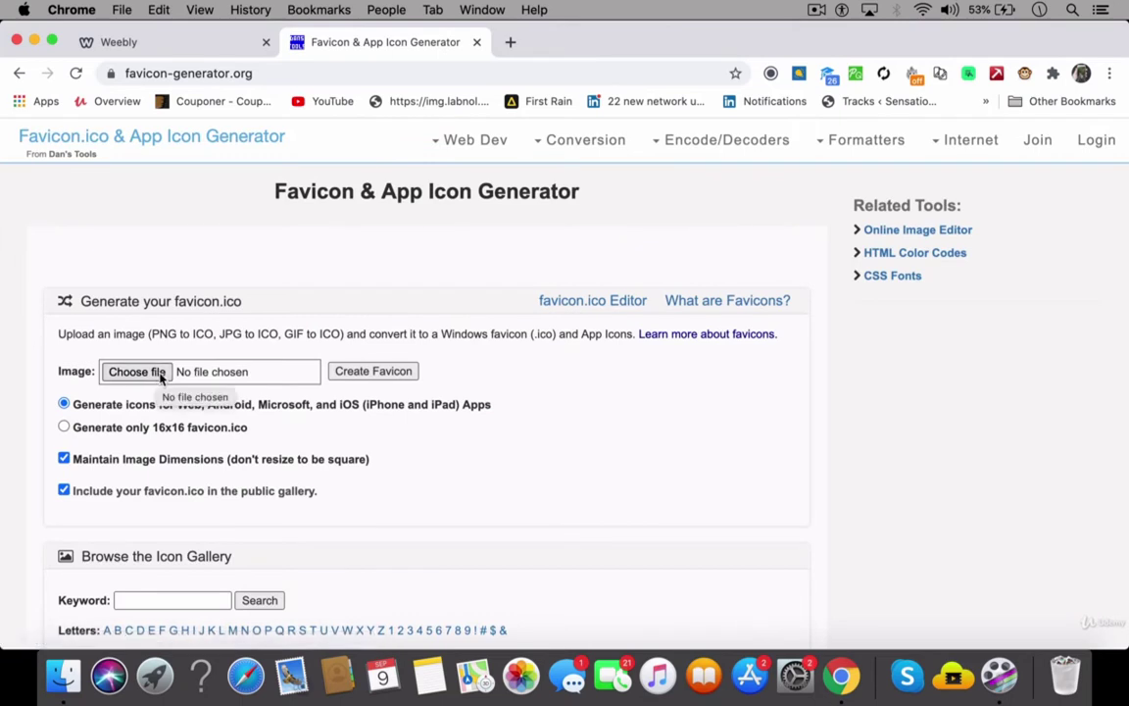
pyautogui.scroll(-3, 300, 412)
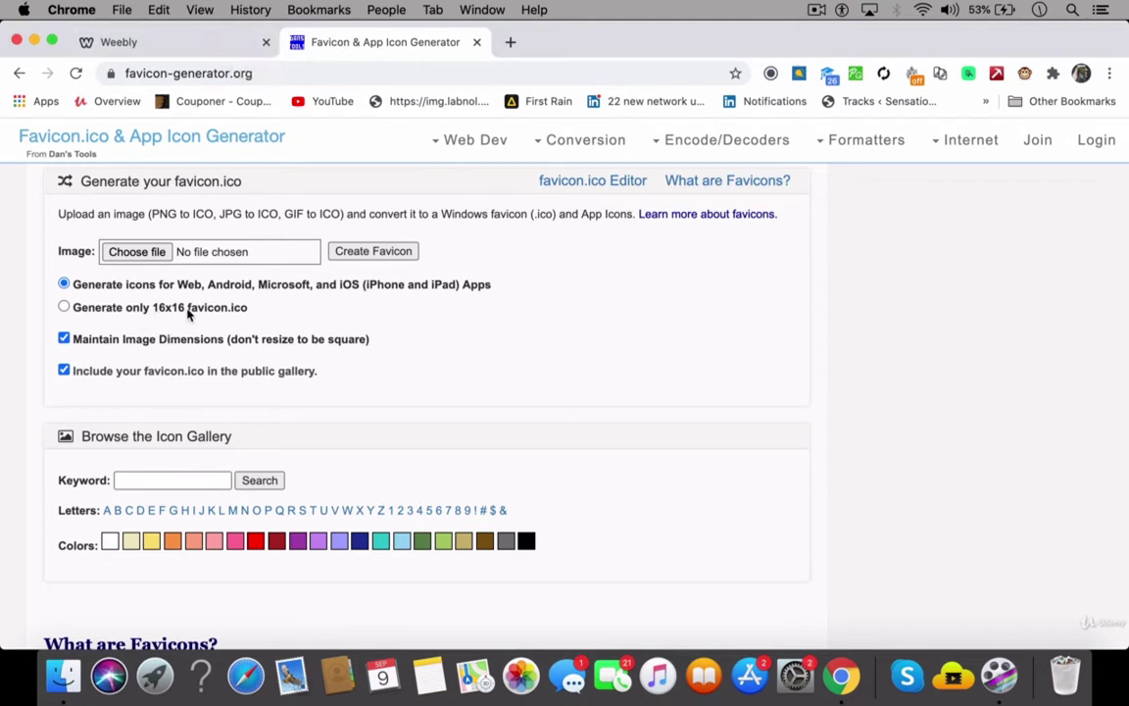
pyautogui.scroll(1, 245, 314)
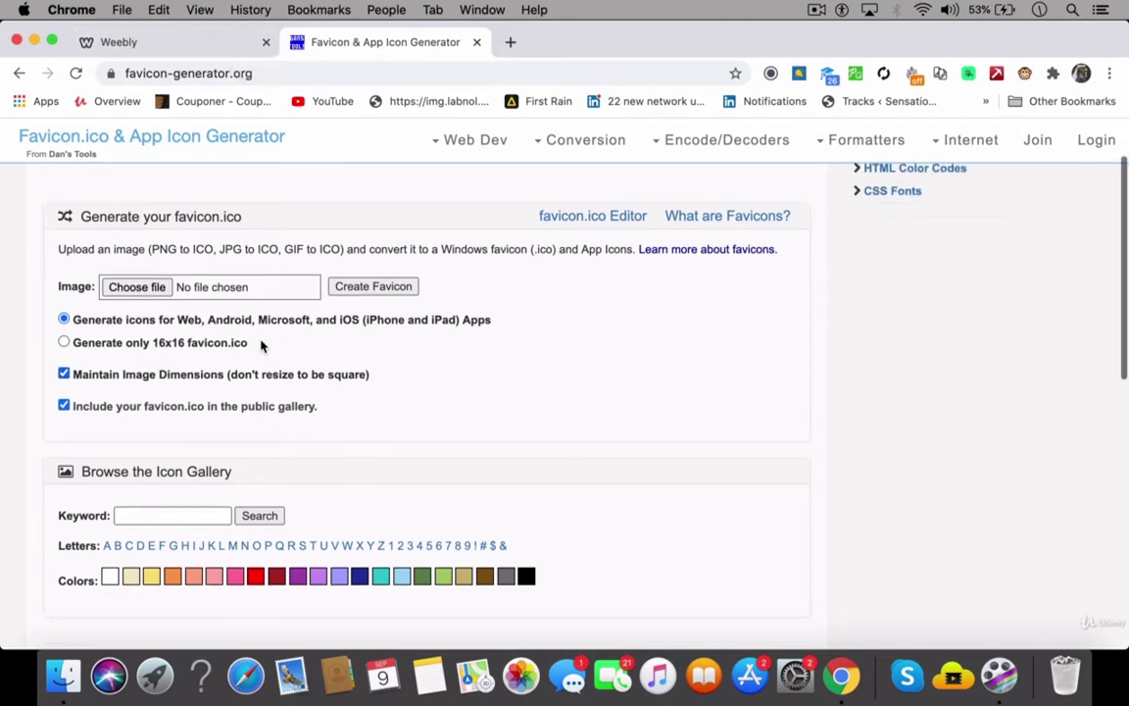
# Step: Return to the Weebly settings and review the site password, navigation, archive, site formatting and cookie notification options
pyautogui.click(145, 39)
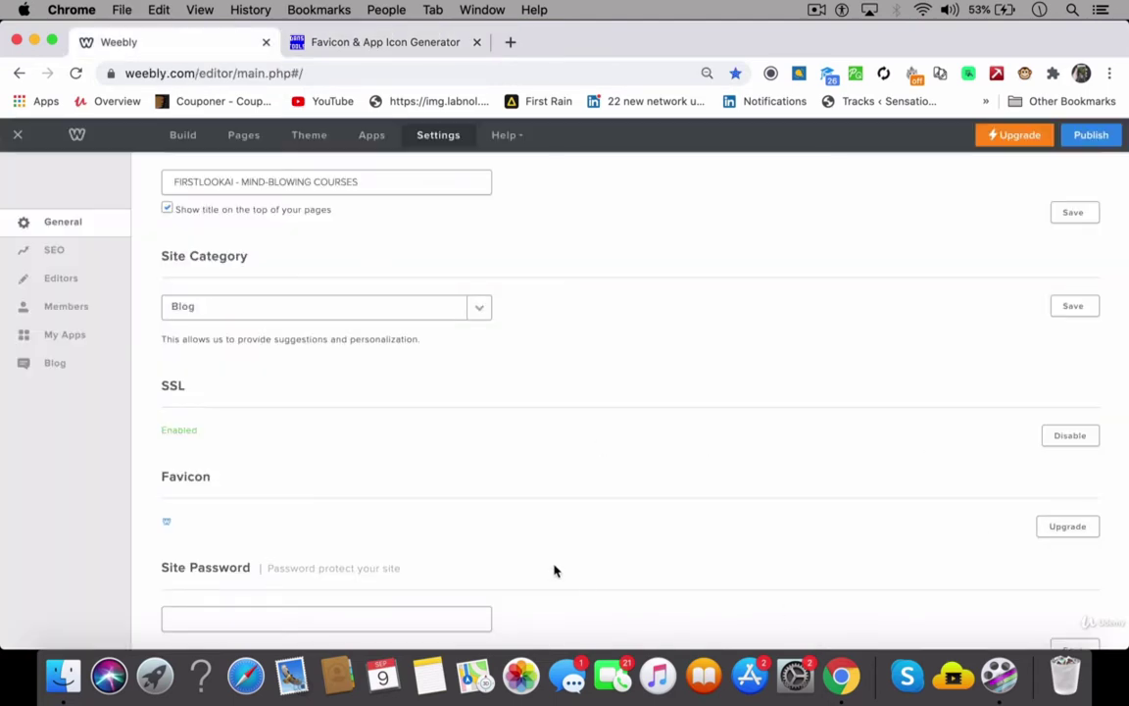
pyautogui.scroll(-3, 537, 465)
pyautogui.scroll(-1, 537, 465)
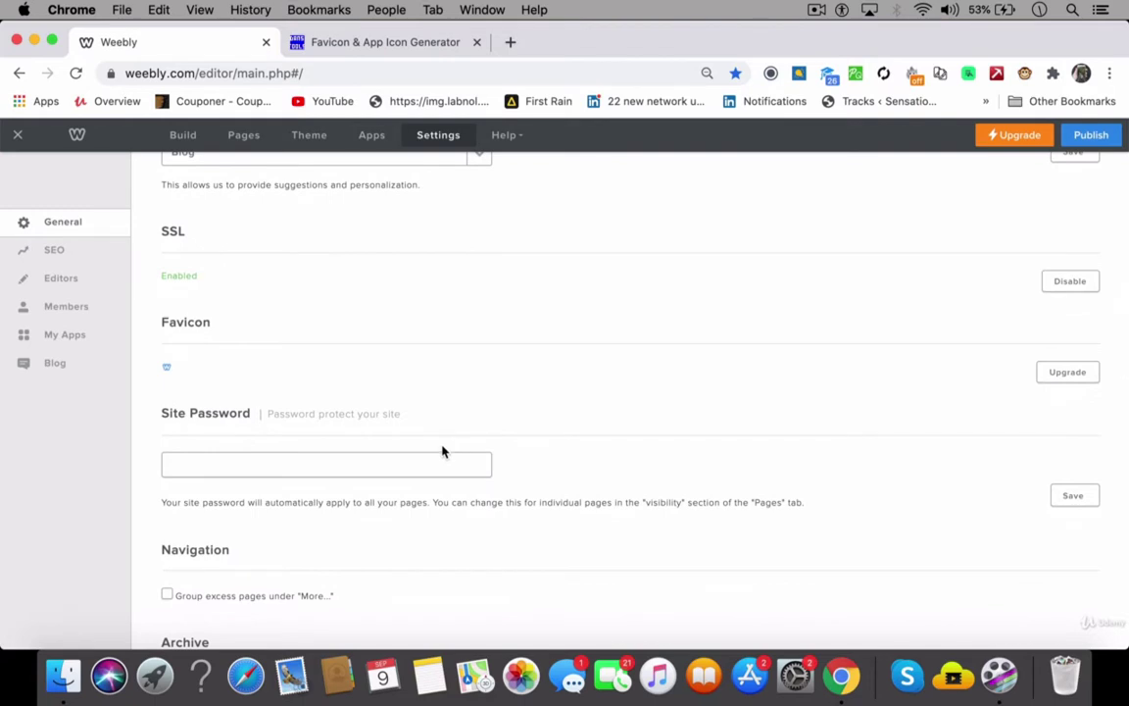
pyautogui.scroll(-2, 438, 501)
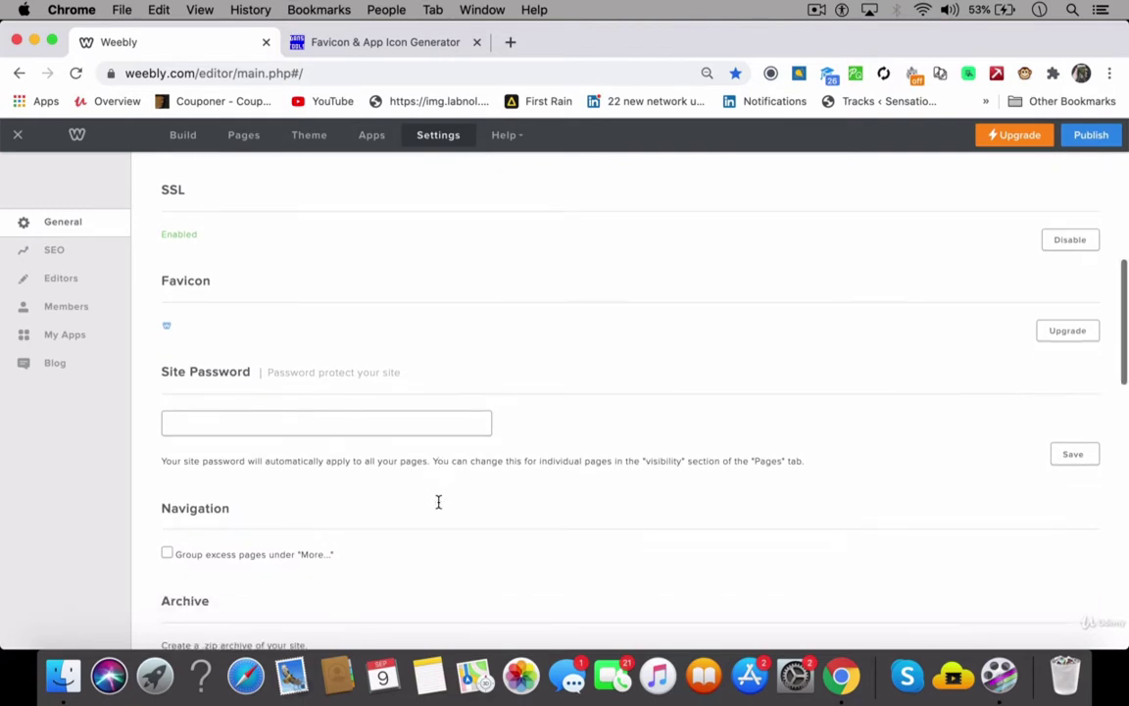
pyautogui.scroll(-4, 439, 506)
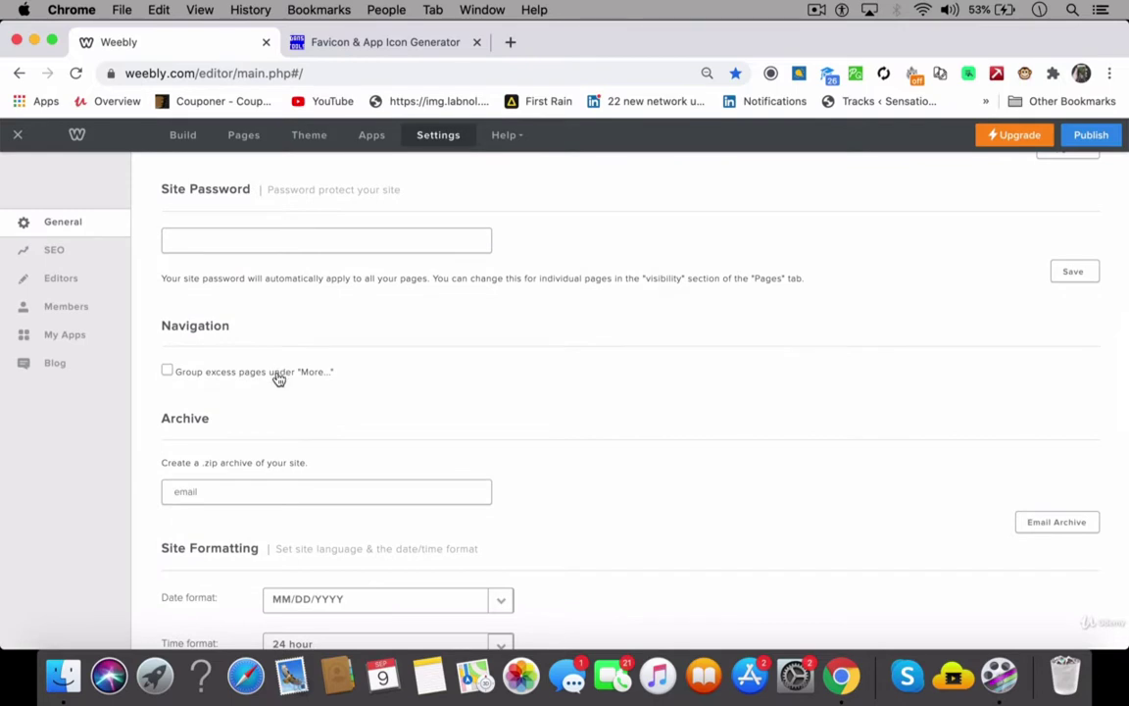
pyautogui.scroll(-5, 278, 378)
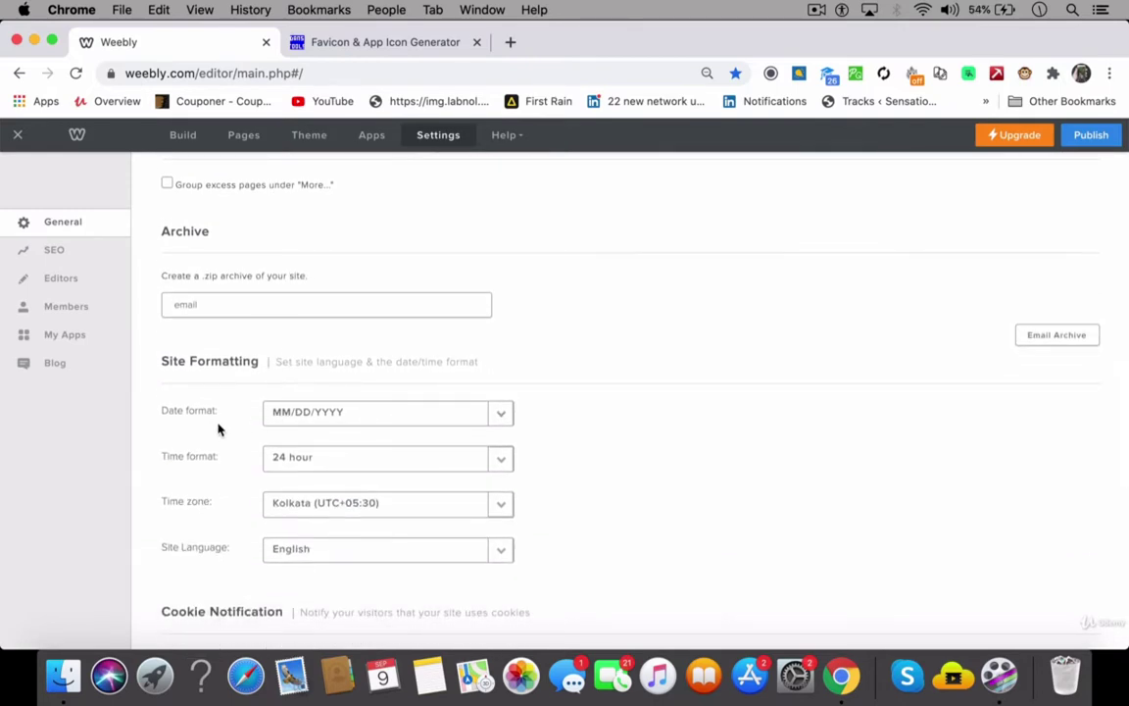
pyautogui.scroll(-3, 220, 429)
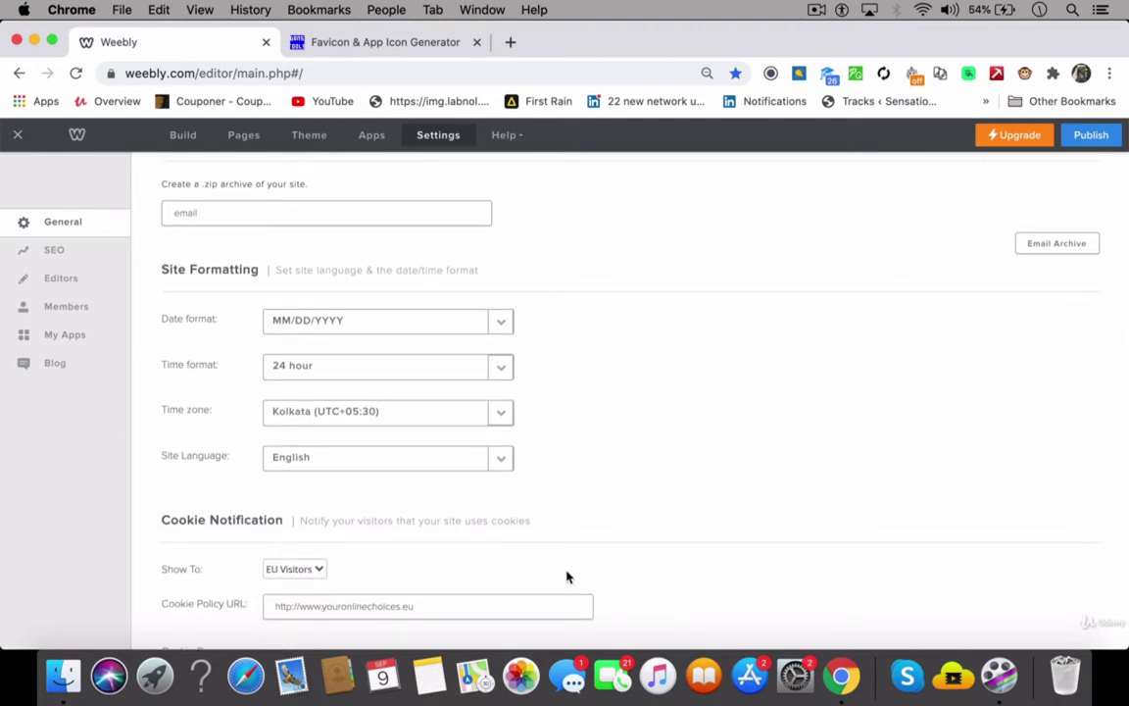
pyautogui.scroll(-2, 682, 531)
pyautogui.scroll(10, 680, 529)
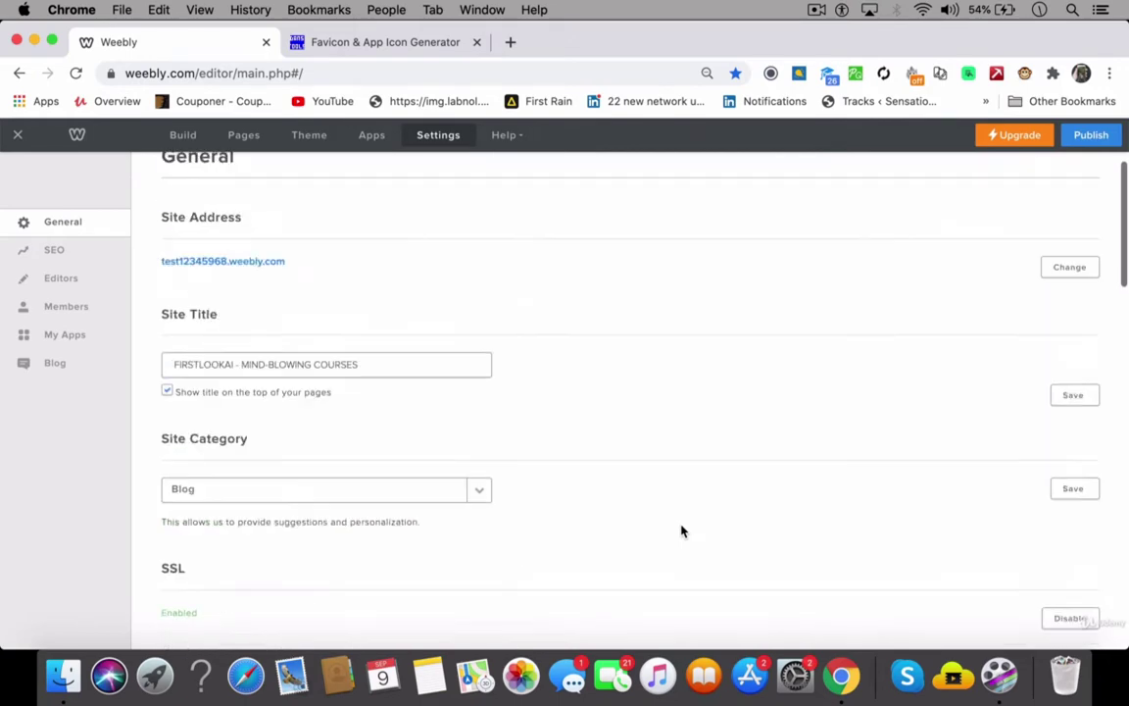
# Step: Go back to the page builder and preview the site's content in the mobile view
pyautogui.click(183, 138)
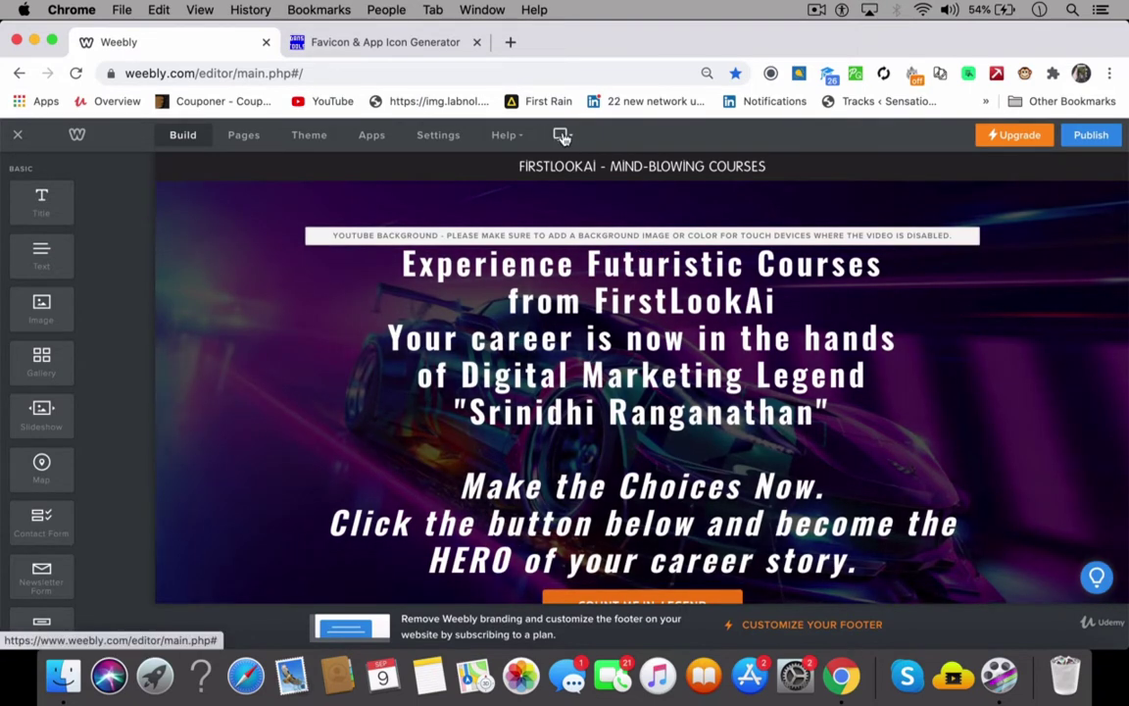
pyautogui.click(561, 136)
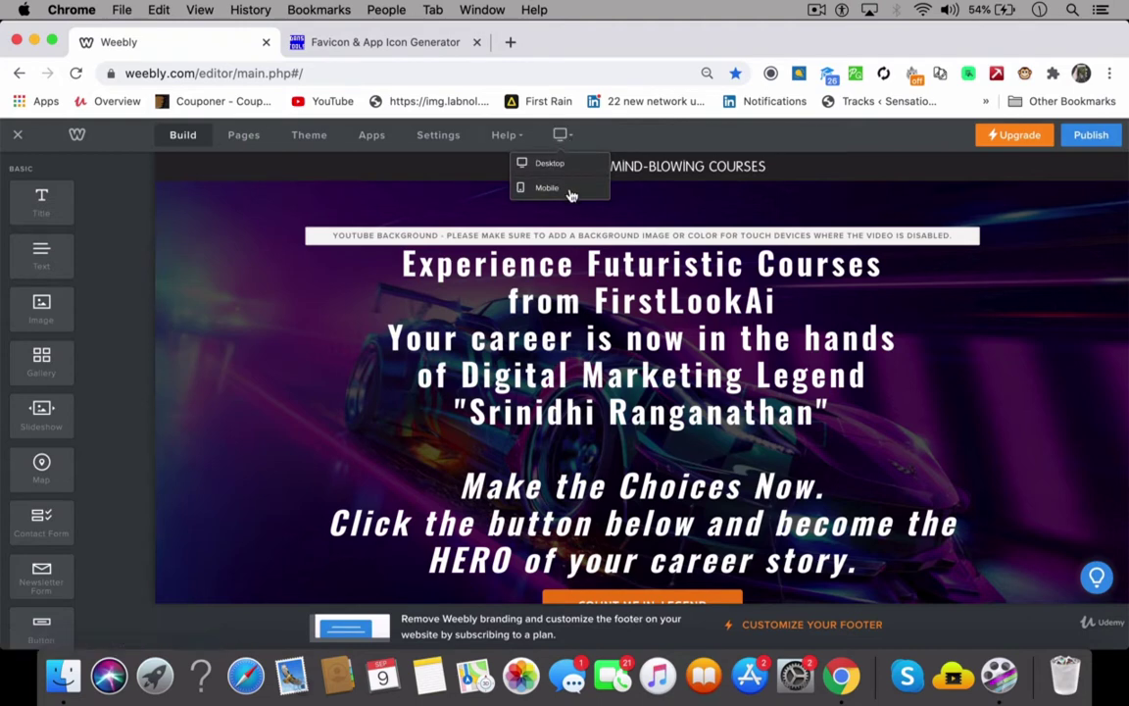
pyautogui.click(569, 188)
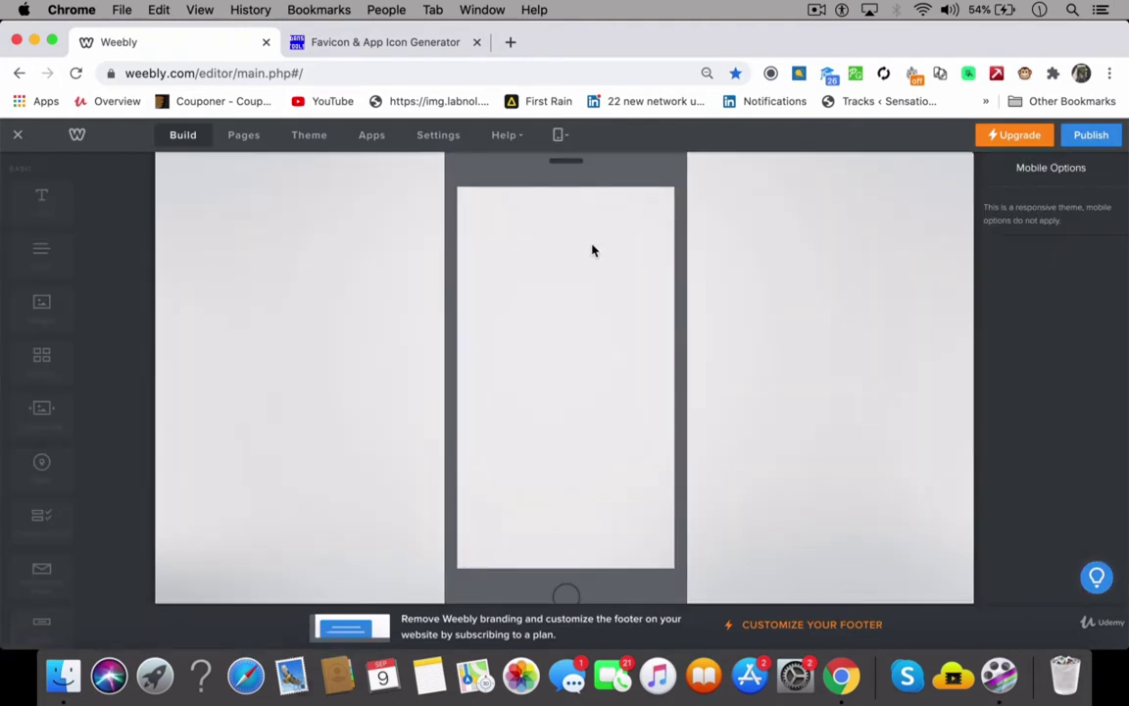
pyautogui.scroll(-3, 592, 250)
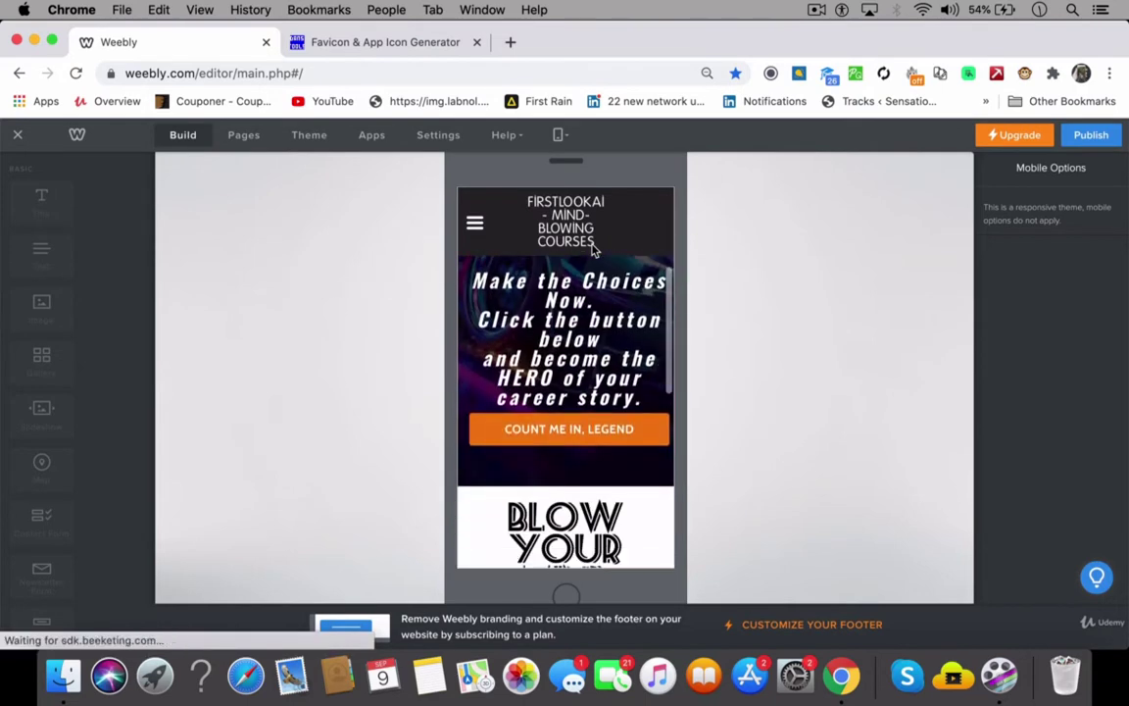
pyautogui.scroll(-5, 592, 249)
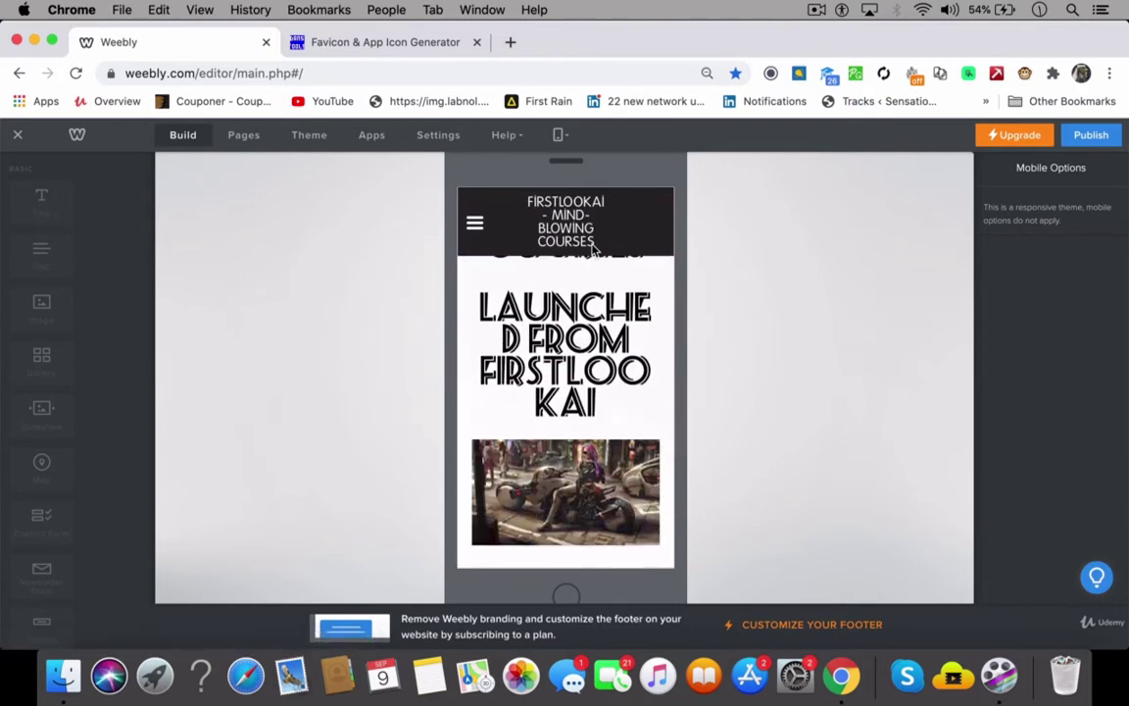
pyautogui.scroll(8, 593, 250)
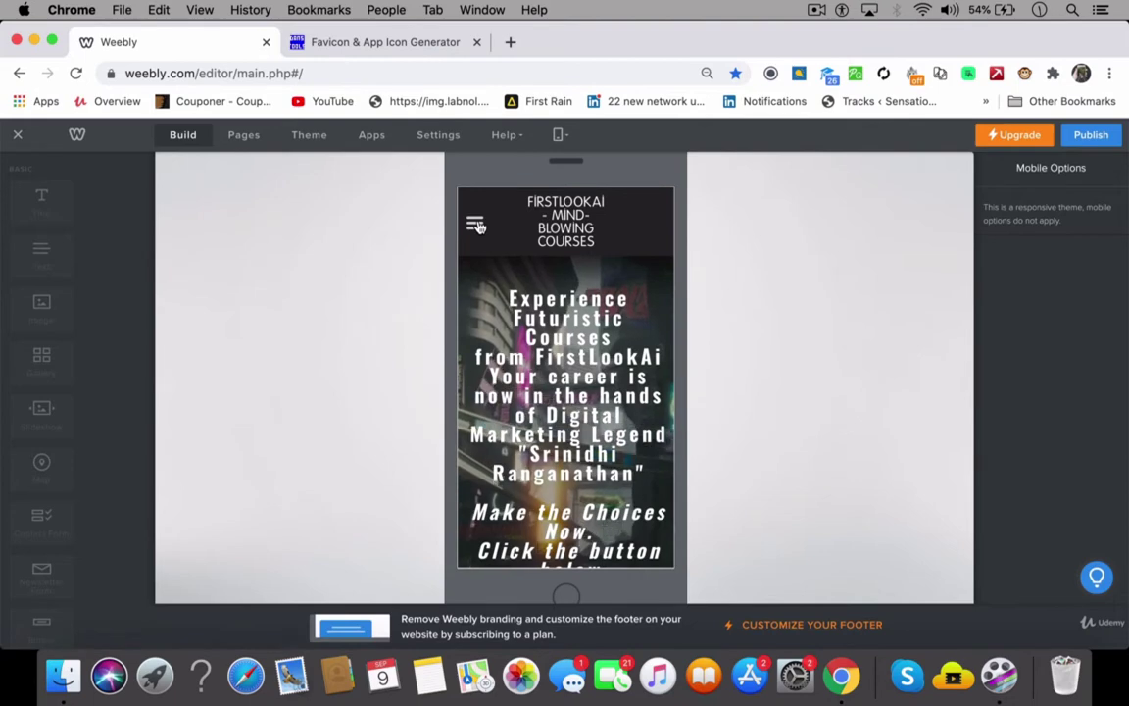
# Step: Switch the editor back to the desktop view and look over the page's hero section
pyautogui.click(559, 135)
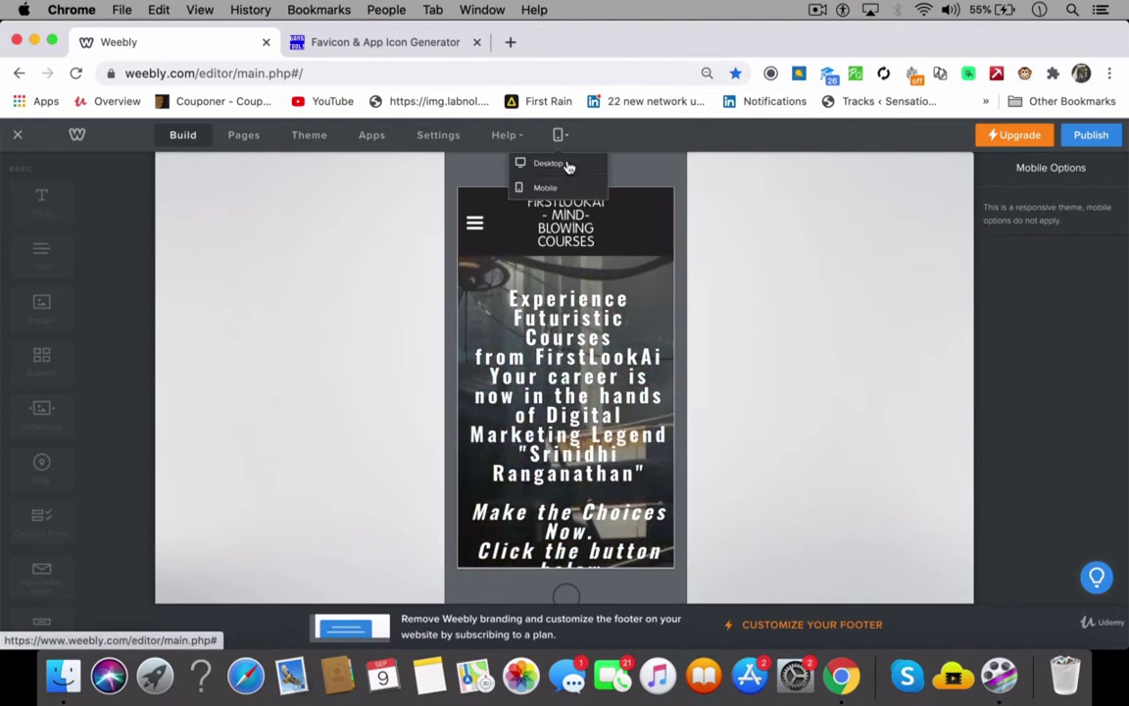
pyautogui.click(568, 165)
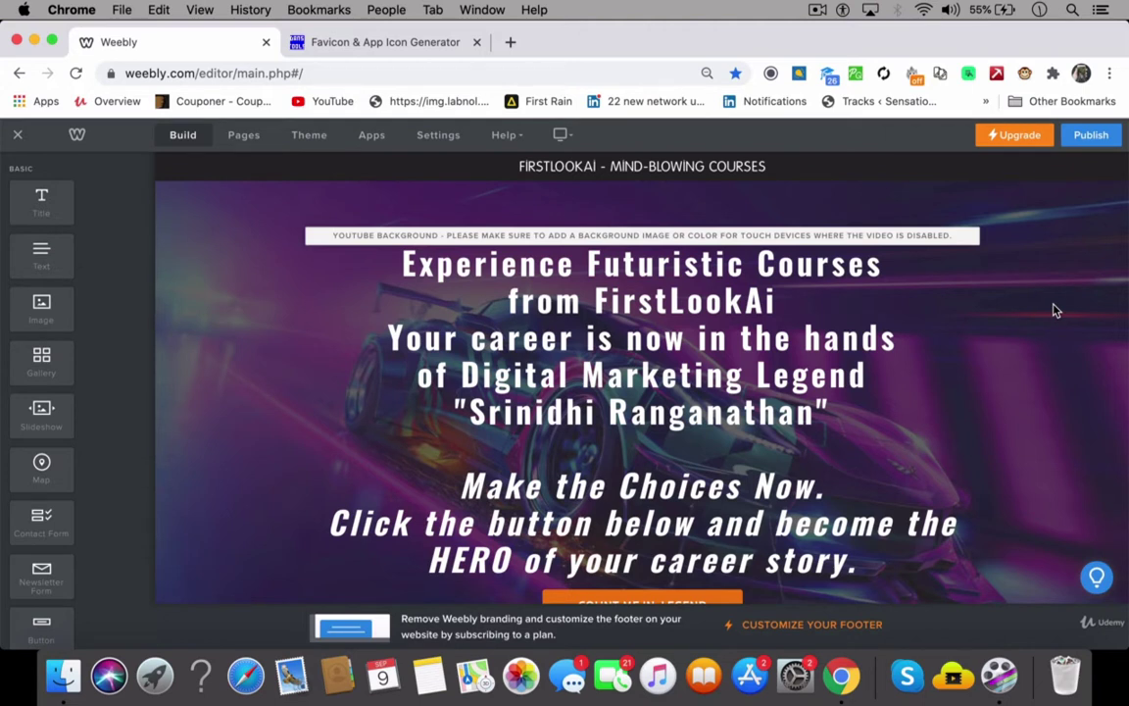
pyautogui.scroll(-2, 1054, 311)
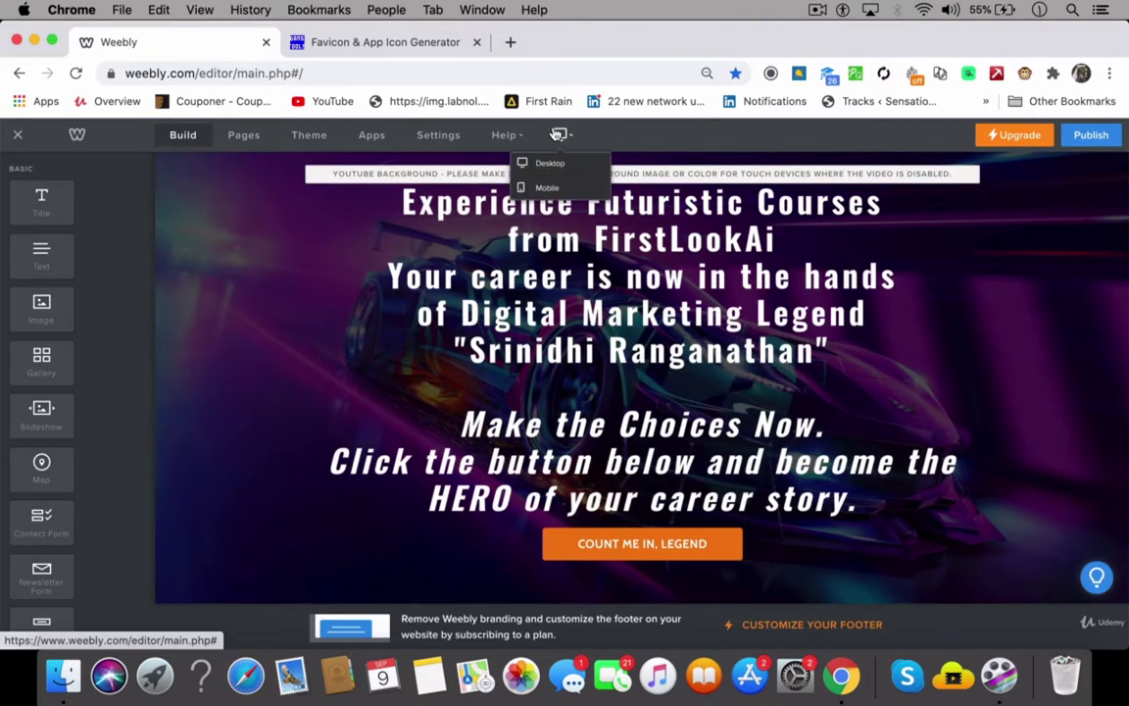
pyautogui.click(559, 135)
pyautogui.scroll(2, 564, 338)
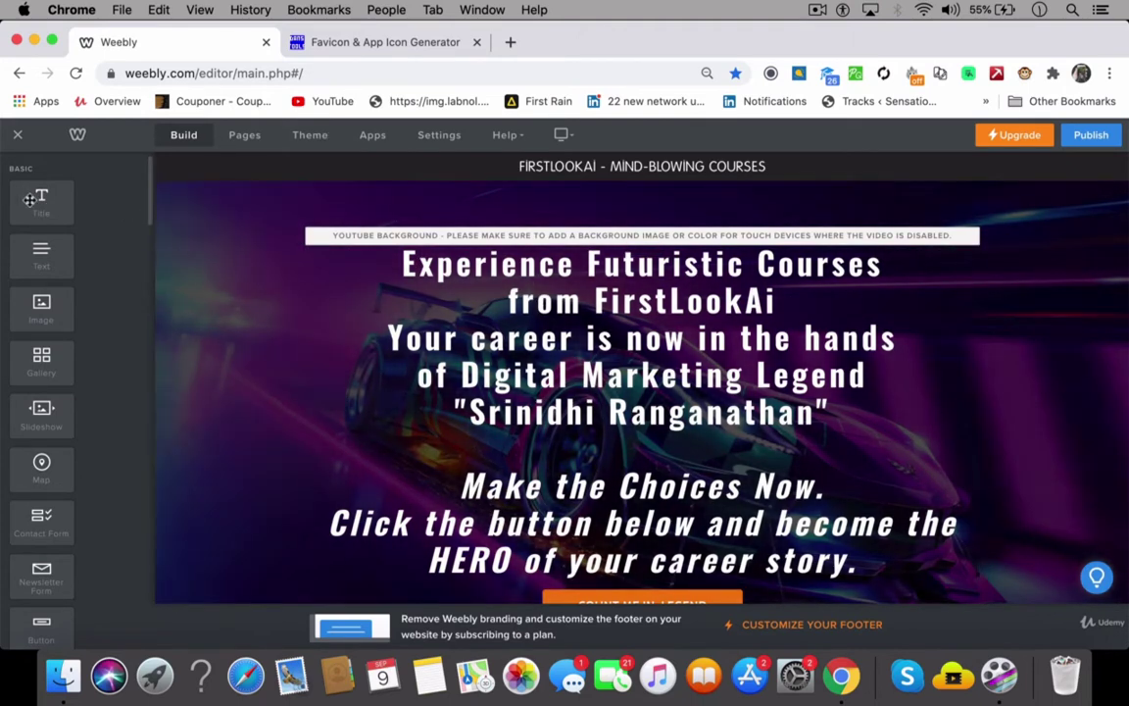
# Step: Add a title above the hero headline reading "Whatever you want", underline it and enlarge its text to headline size
pyautogui.moveTo(41, 201); pyautogui.dragTo(623, 254)
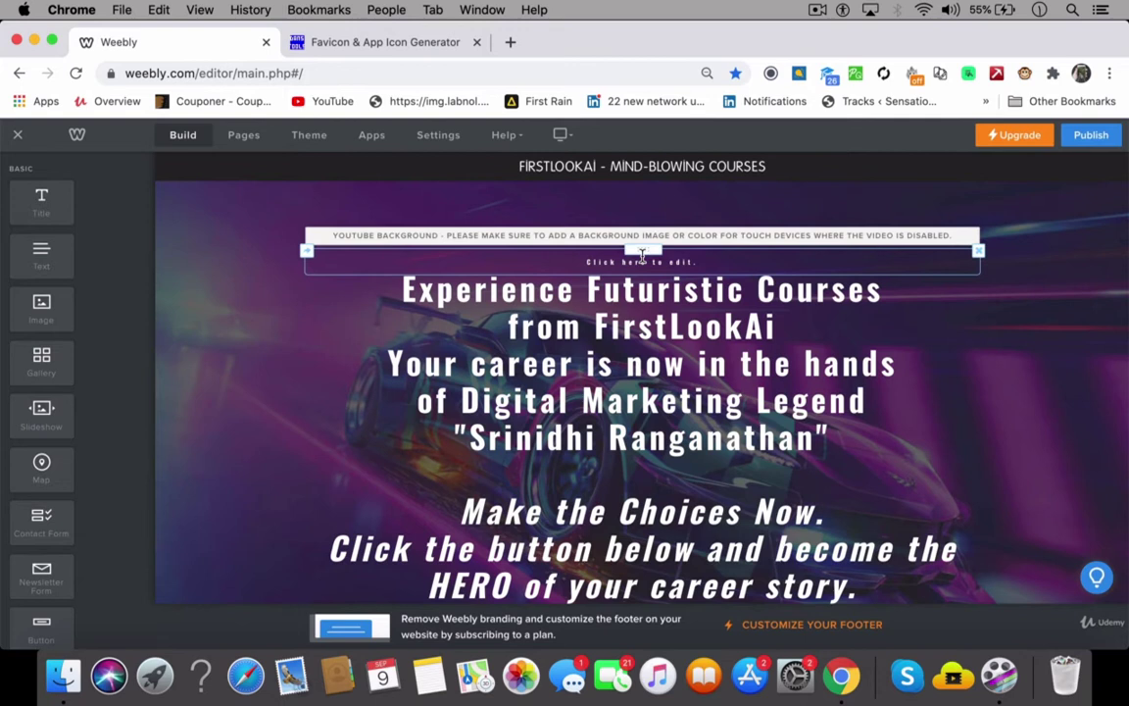
pyautogui.click(642, 258)
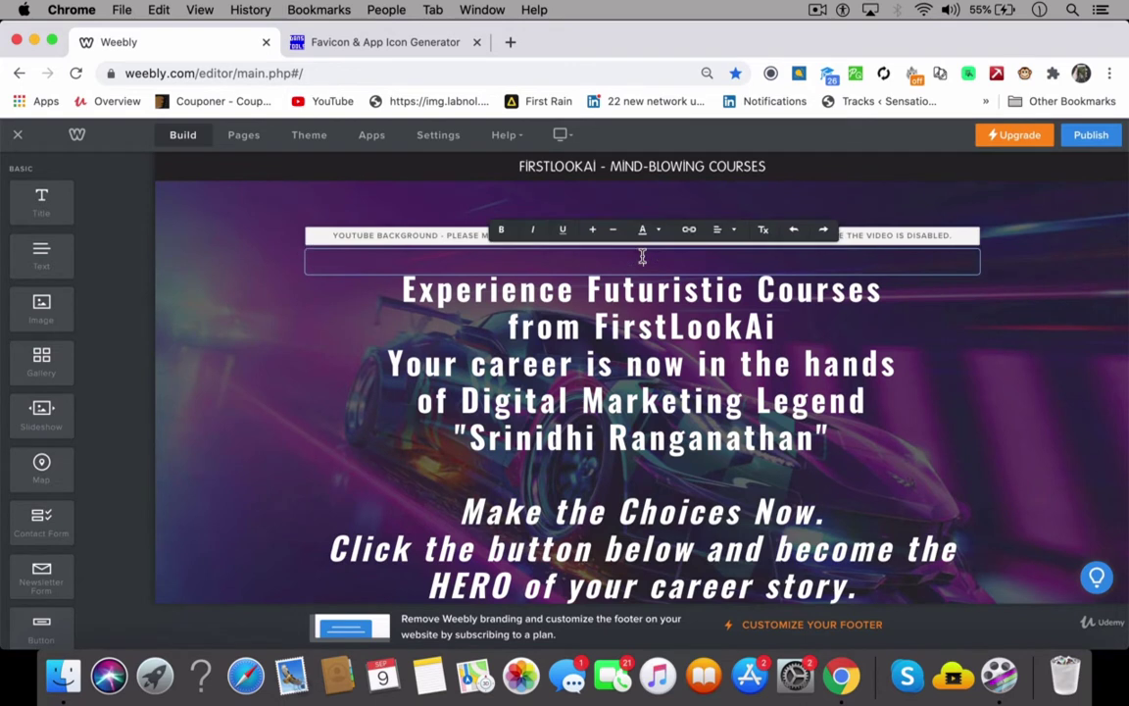
pyautogui.write('Whatever you want')
pyautogui.press('super+a')
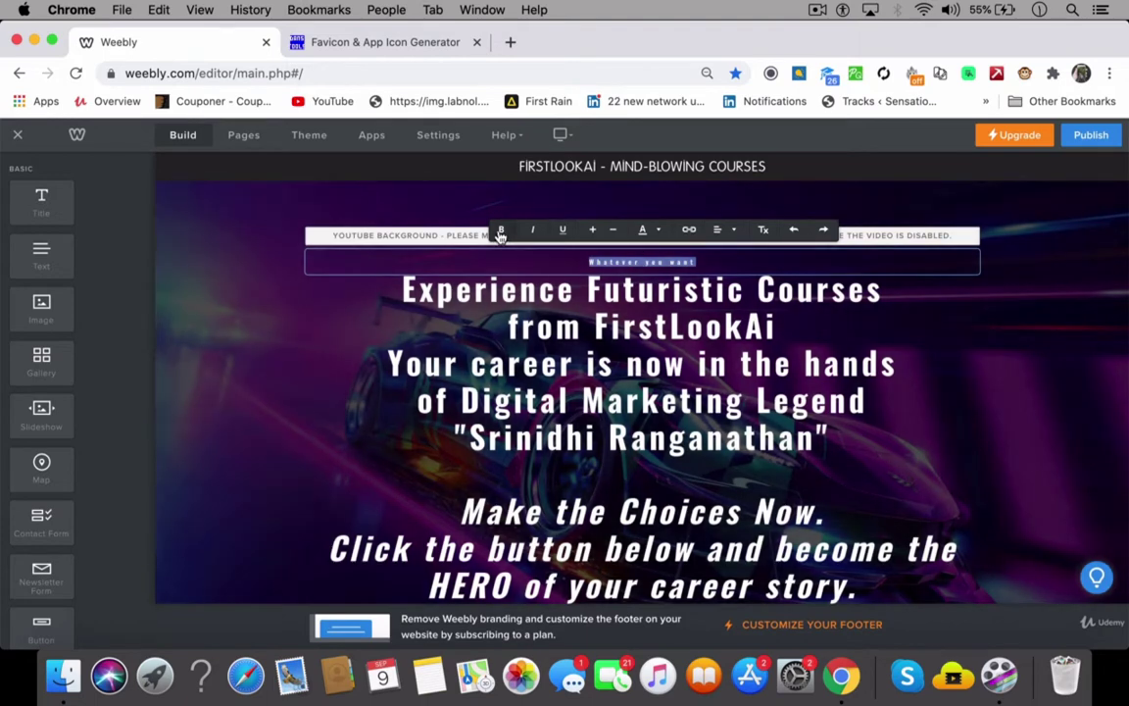
pyautogui.click(593, 231)
pyautogui.click(593, 232)
pyautogui.click(593, 231)
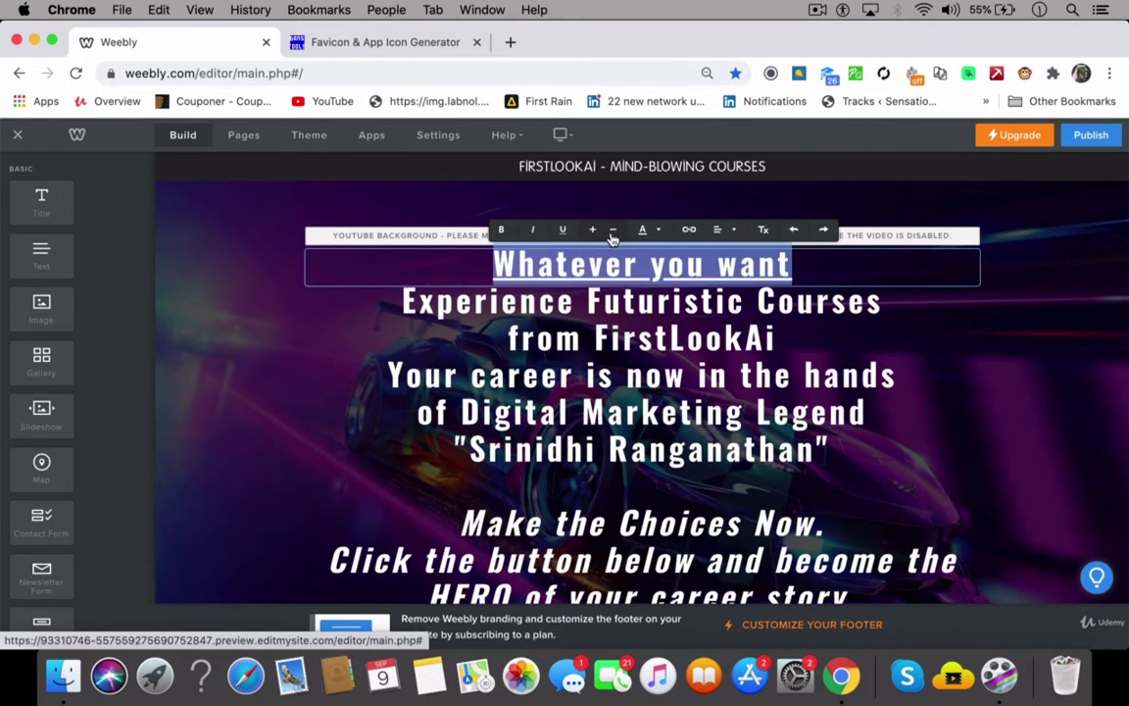
# Step: Try a dark teal text colour on the "Whatever you want" title and replace it with light grey #d5d5d5
pyautogui.click(643, 231)
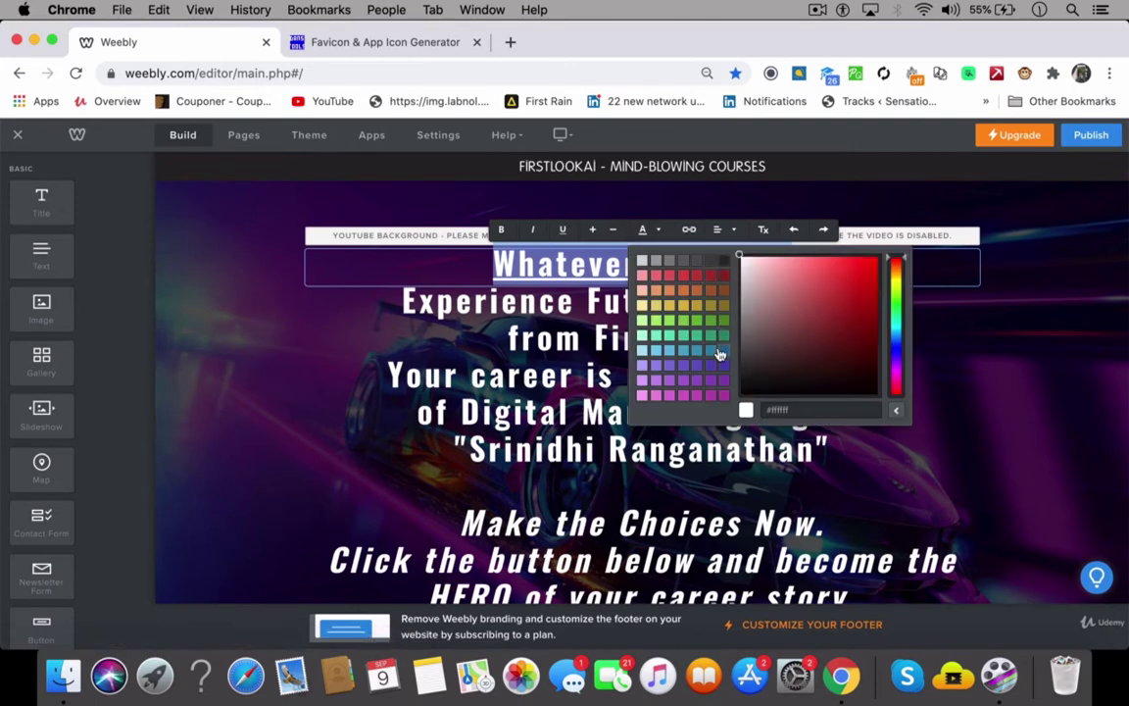
pyautogui.click(723, 355)
pyautogui.click(645, 232)
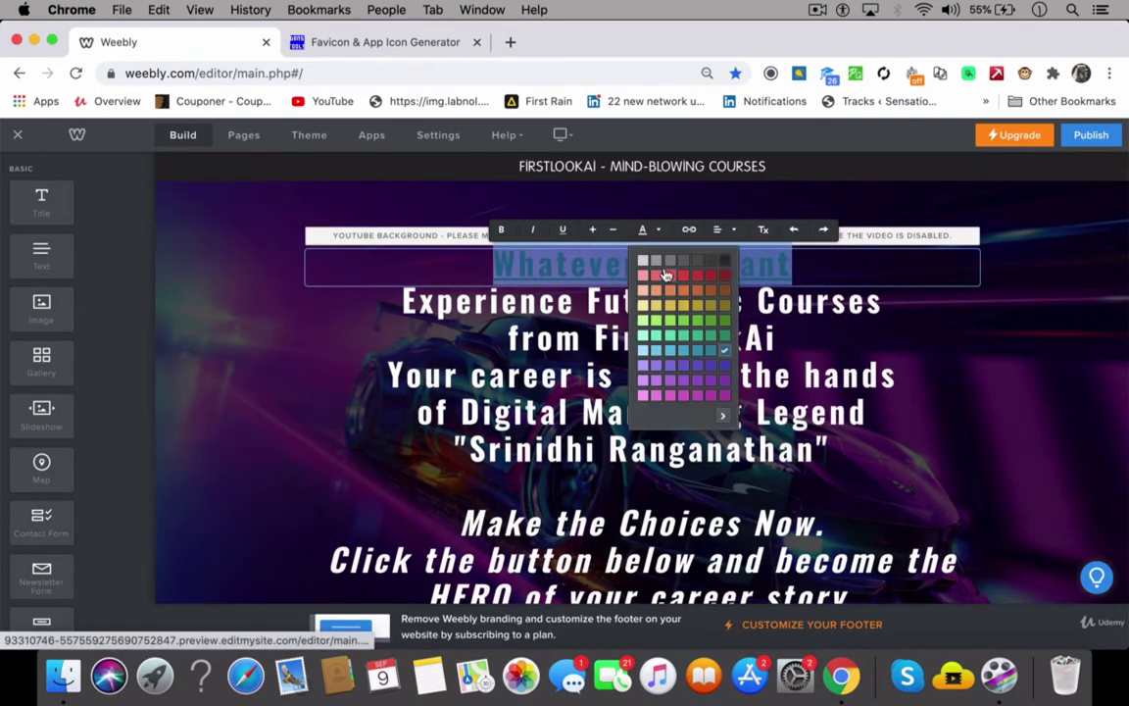
pyautogui.click(643, 263)
pyautogui.click(645, 231)
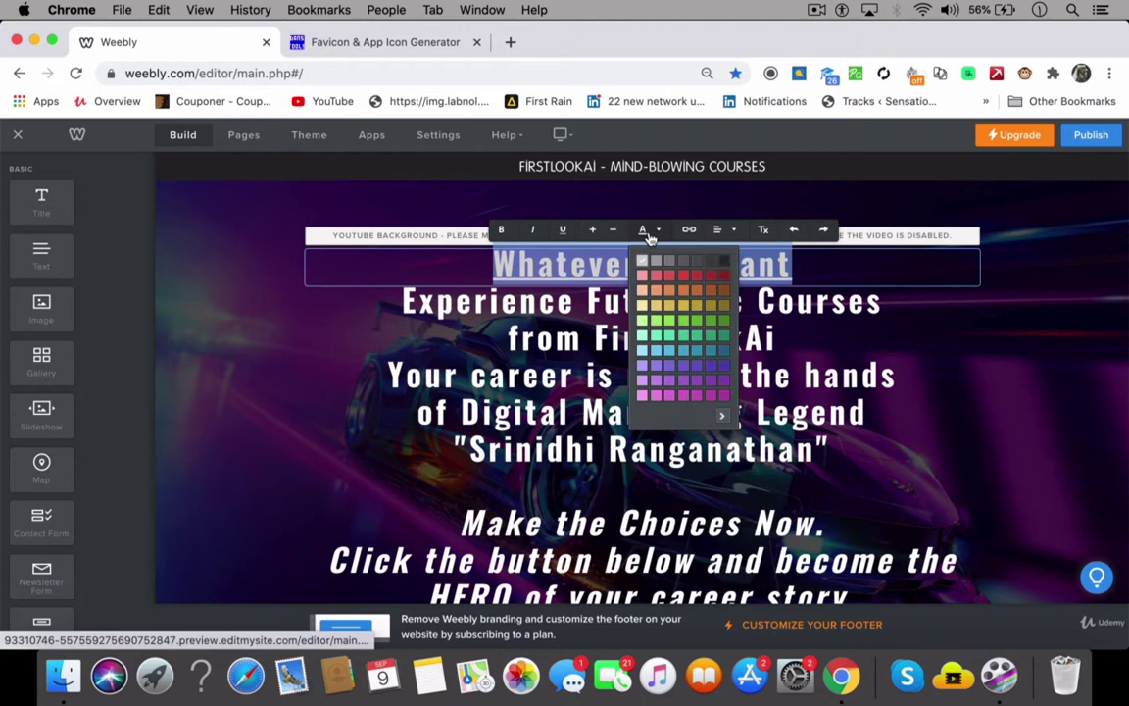
pyautogui.click(723, 419)
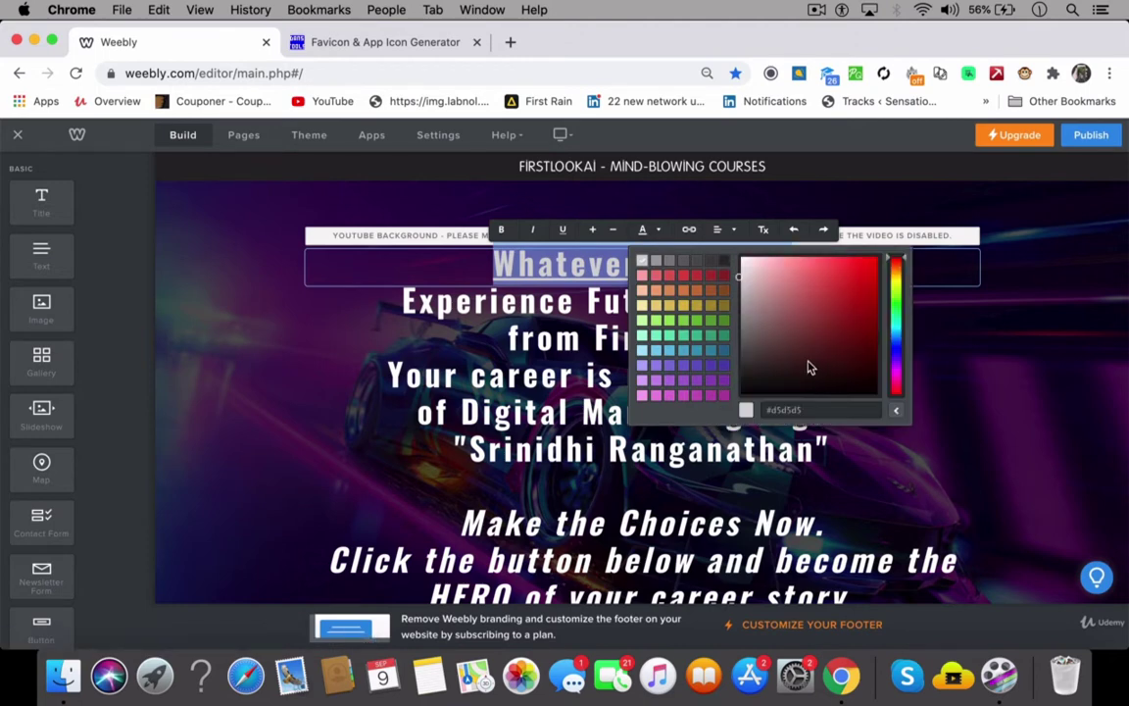
pyautogui.click(645, 231)
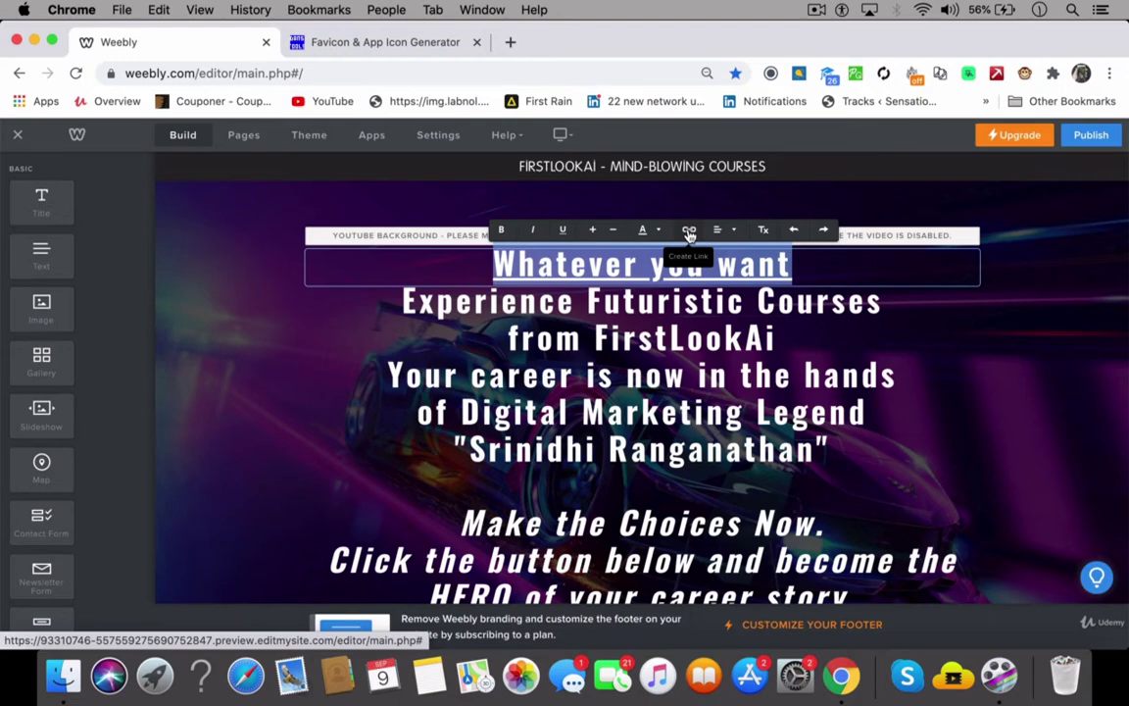
# Step: Align the "Whatever you want" title to the left, return it to centre alignment and leave text editing
pyautogui.click(721, 232)
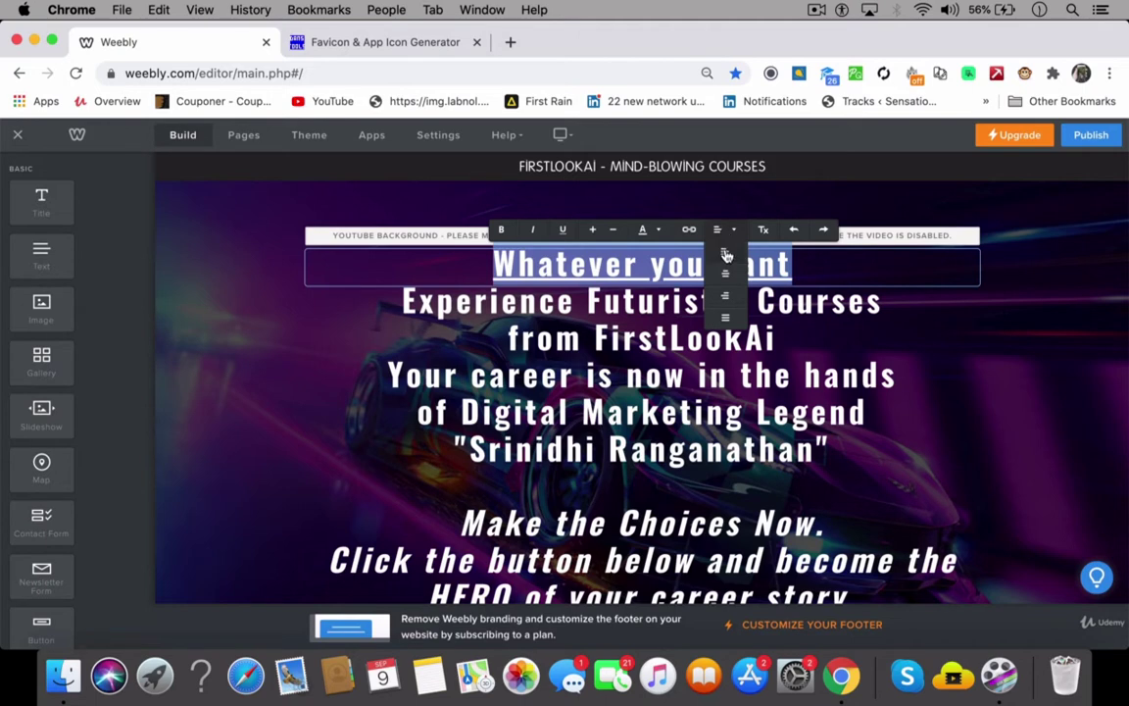
pyautogui.click(725, 251)
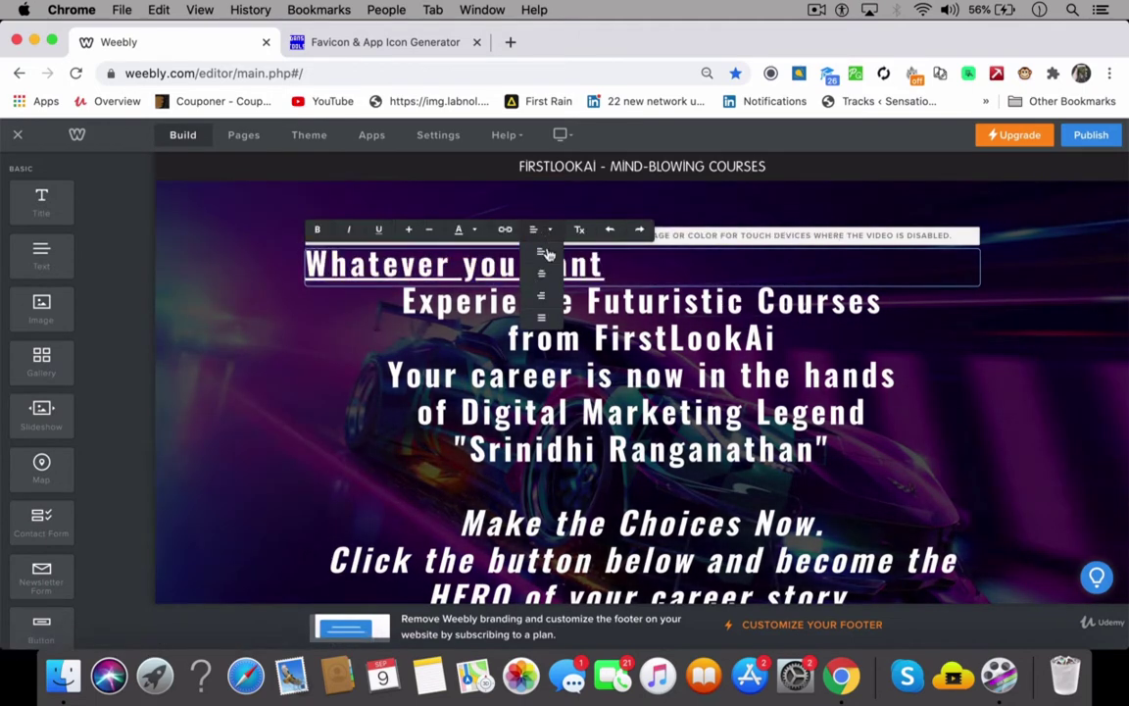
pyautogui.click(542, 273)
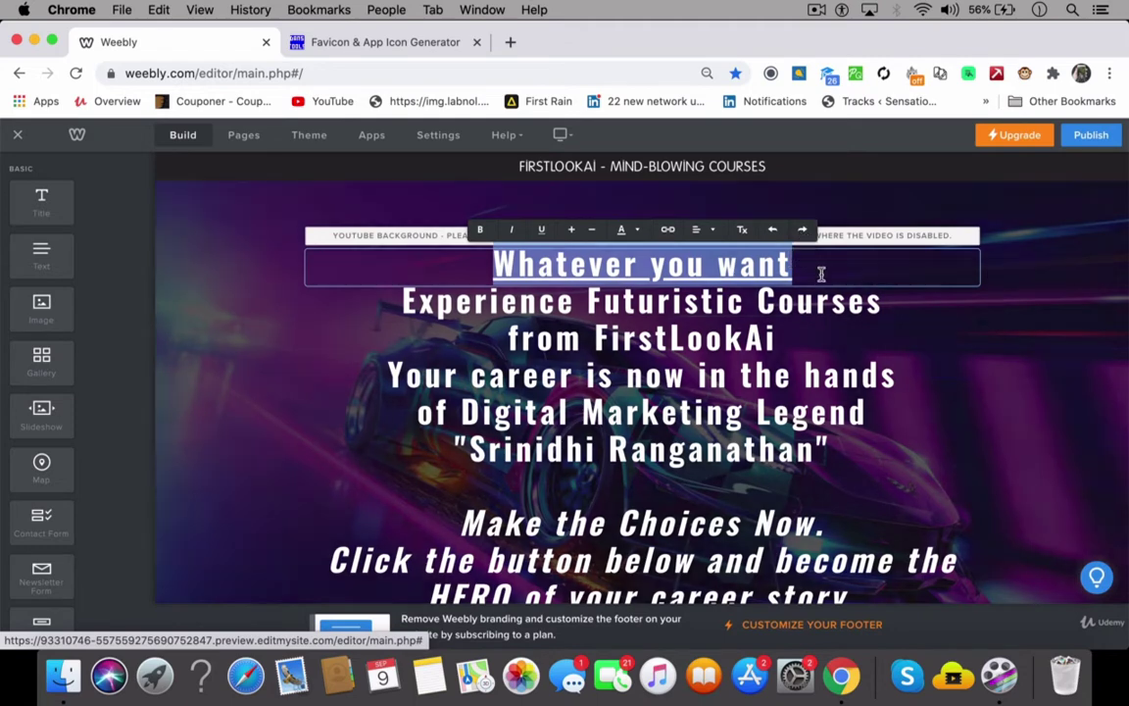
pyautogui.click(821, 279)
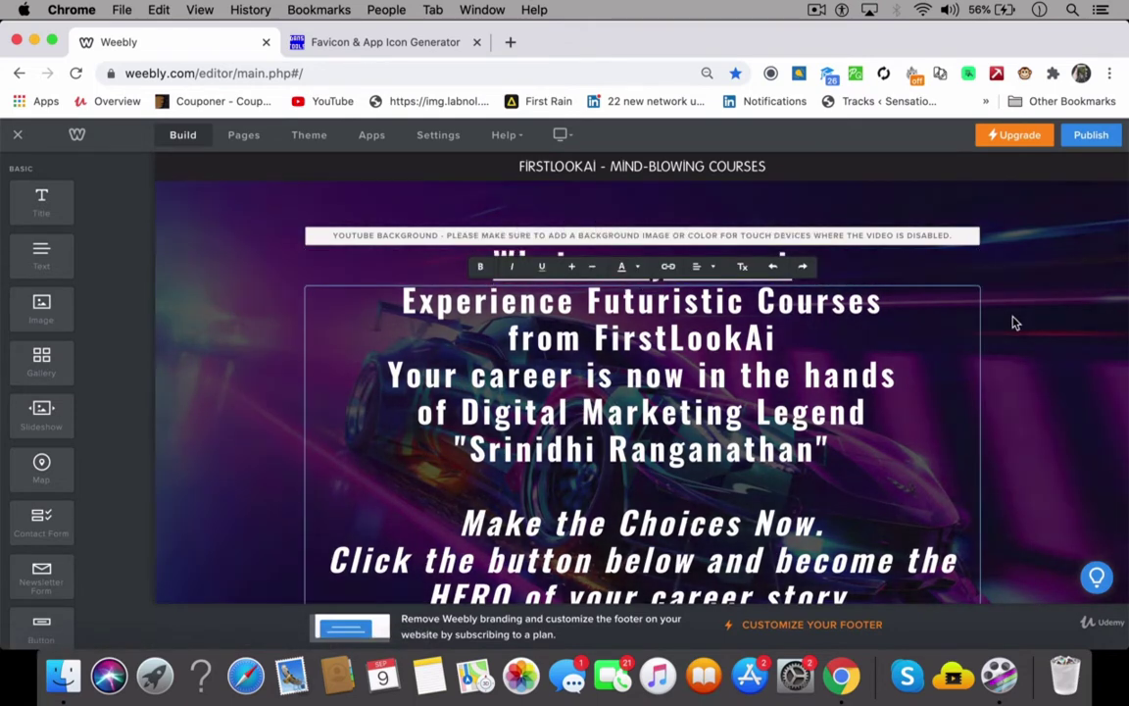
pyautogui.click(1013, 321)
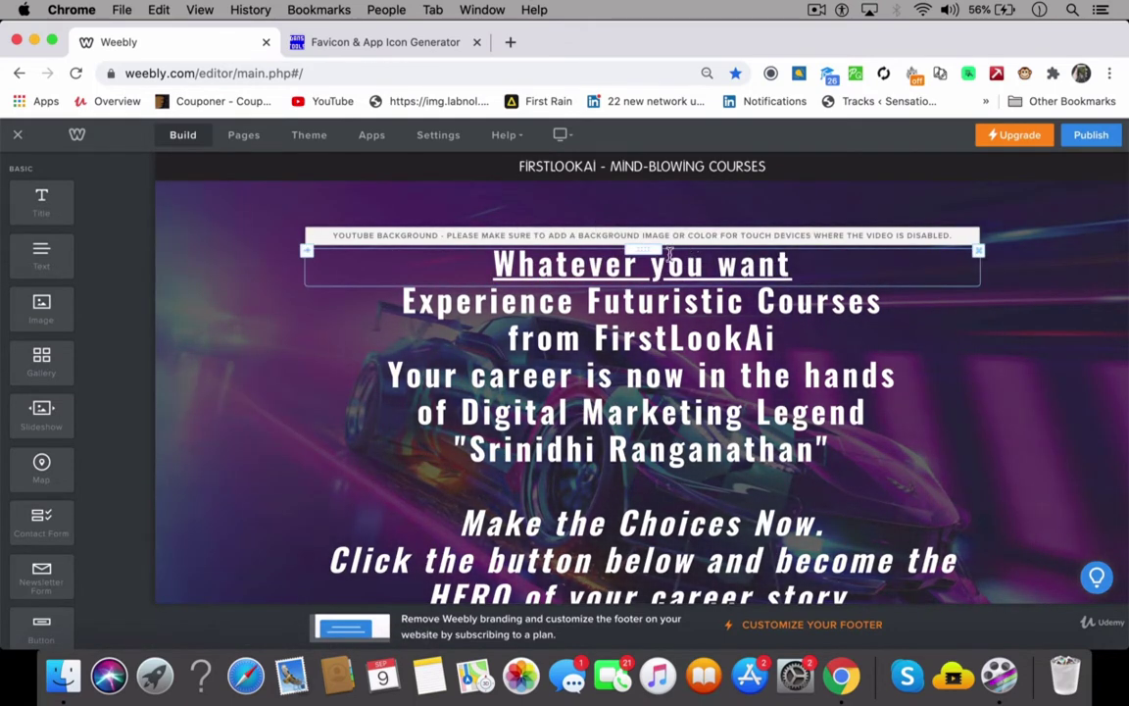
# Step: Move the "Whatever you want" title below the "Blow Your Mind" heading and back above the hero headline
pyautogui.moveTo(635, 254); pyautogui.dragTo(631, 297)
pyautogui.scroll(-10, 631, 297)
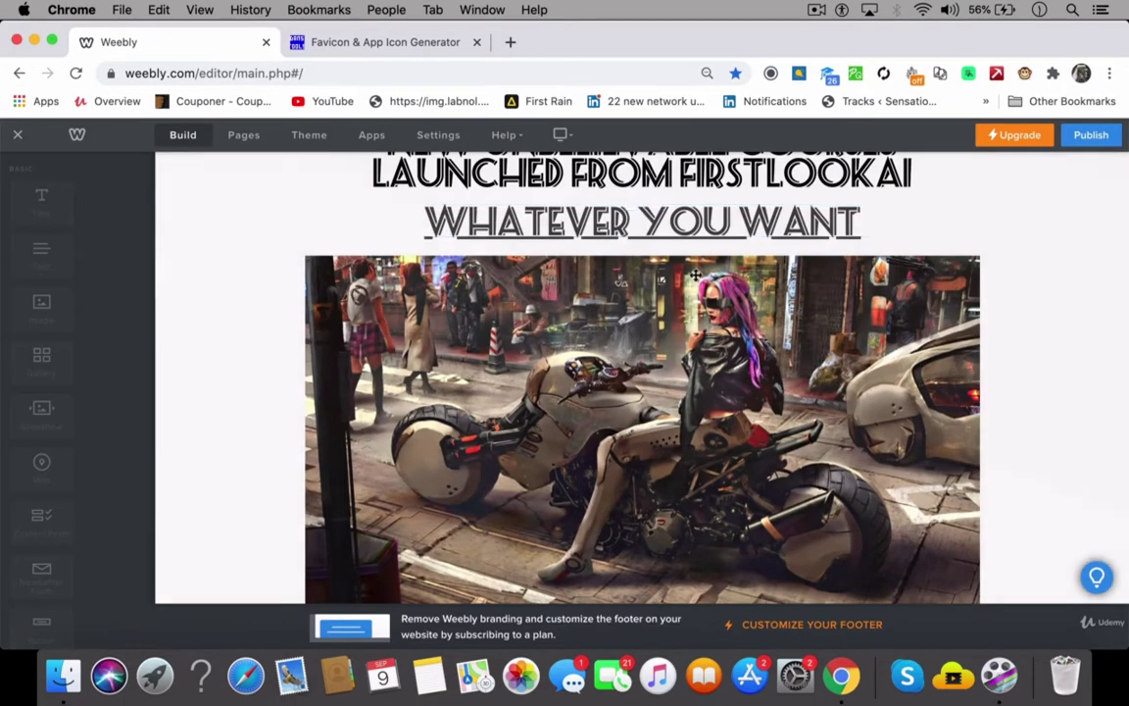
pyautogui.scroll(5, 625, 212)
pyautogui.scroll(3, 697, 279)
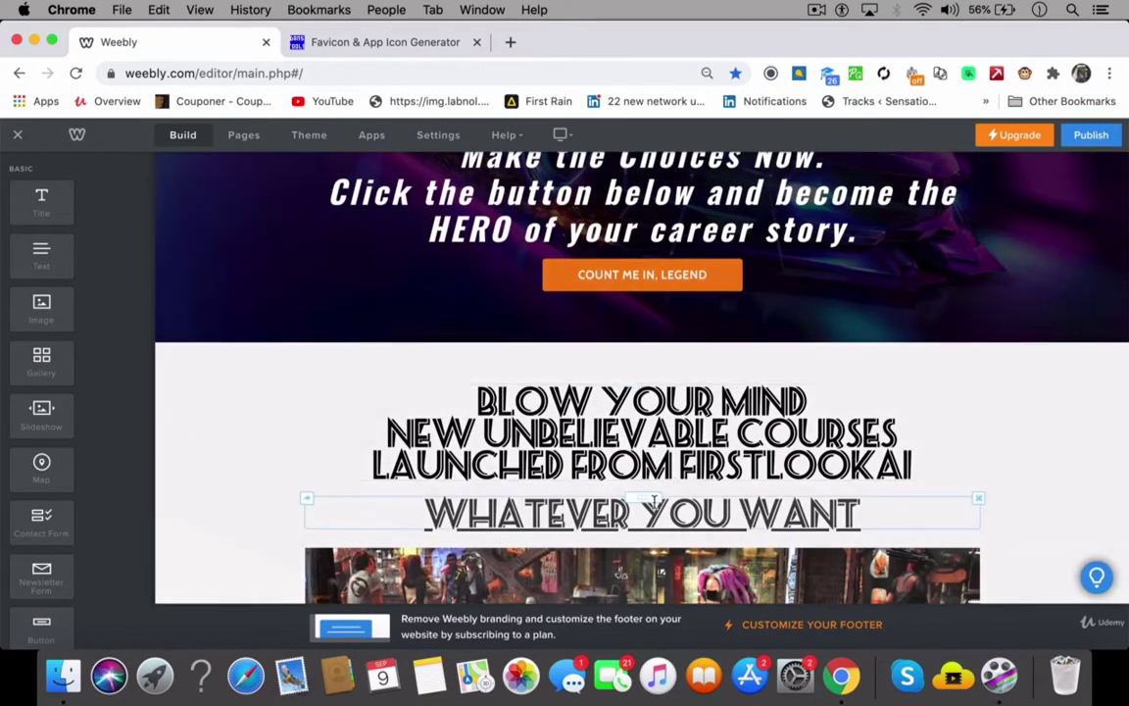
pyautogui.moveTo(651, 501); pyautogui.dragTo(692, 261)
pyautogui.scroll(-4, 1046, 327)
pyautogui.scroll(4, 1046, 328)
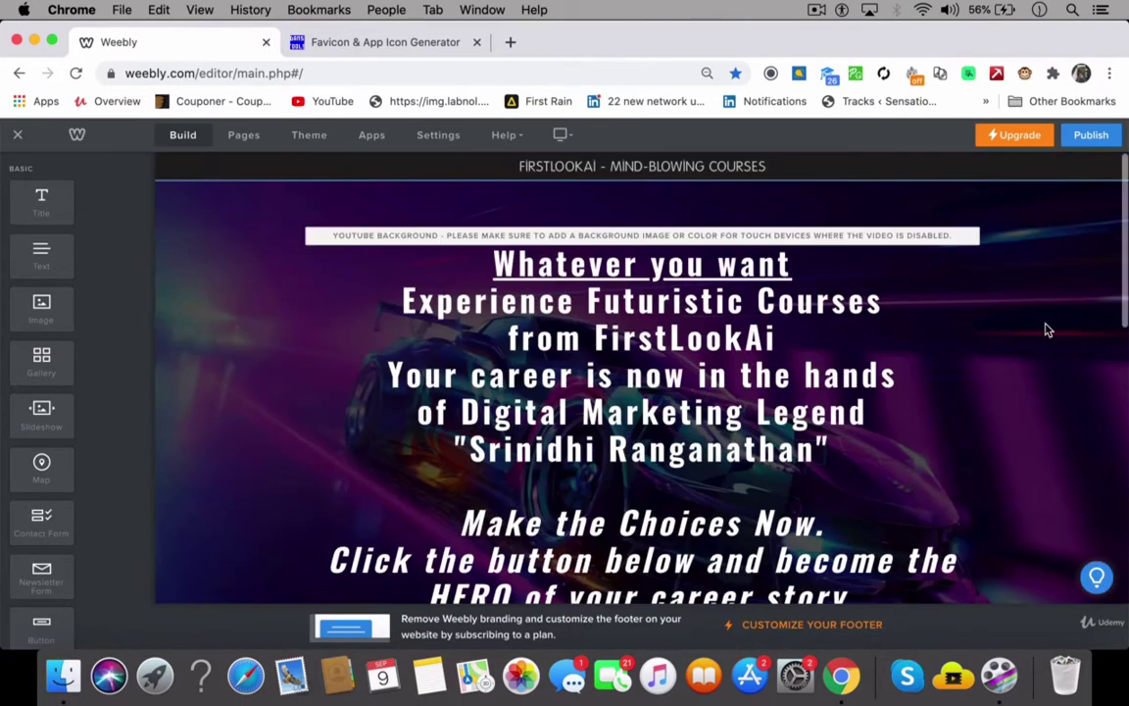
# Step: Delete the "Whatever you want" title from the hero section
pyautogui.moveTo(839, 262)
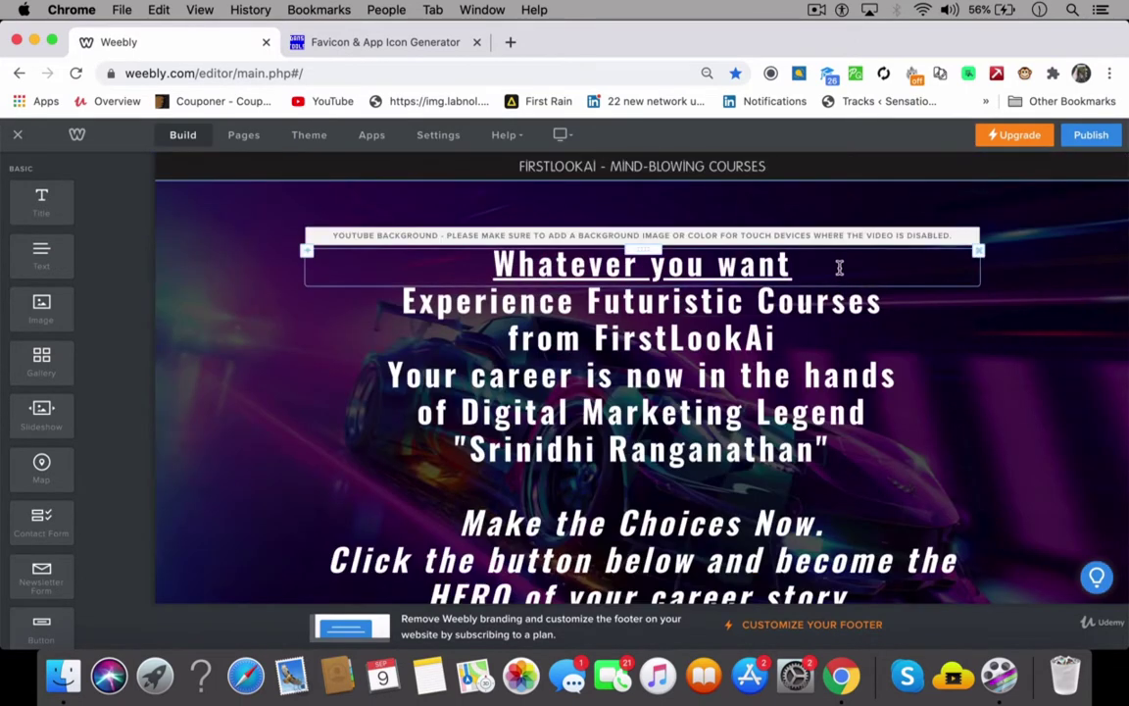
pyautogui.click(977, 253)
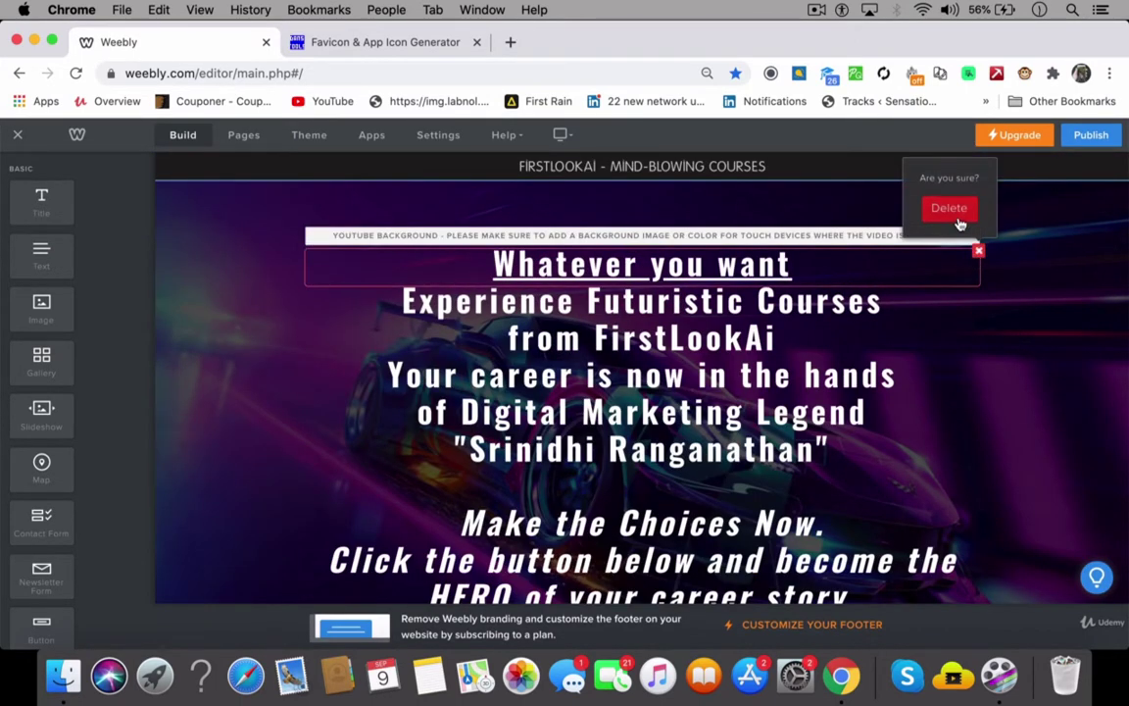
pyautogui.click(951, 210)
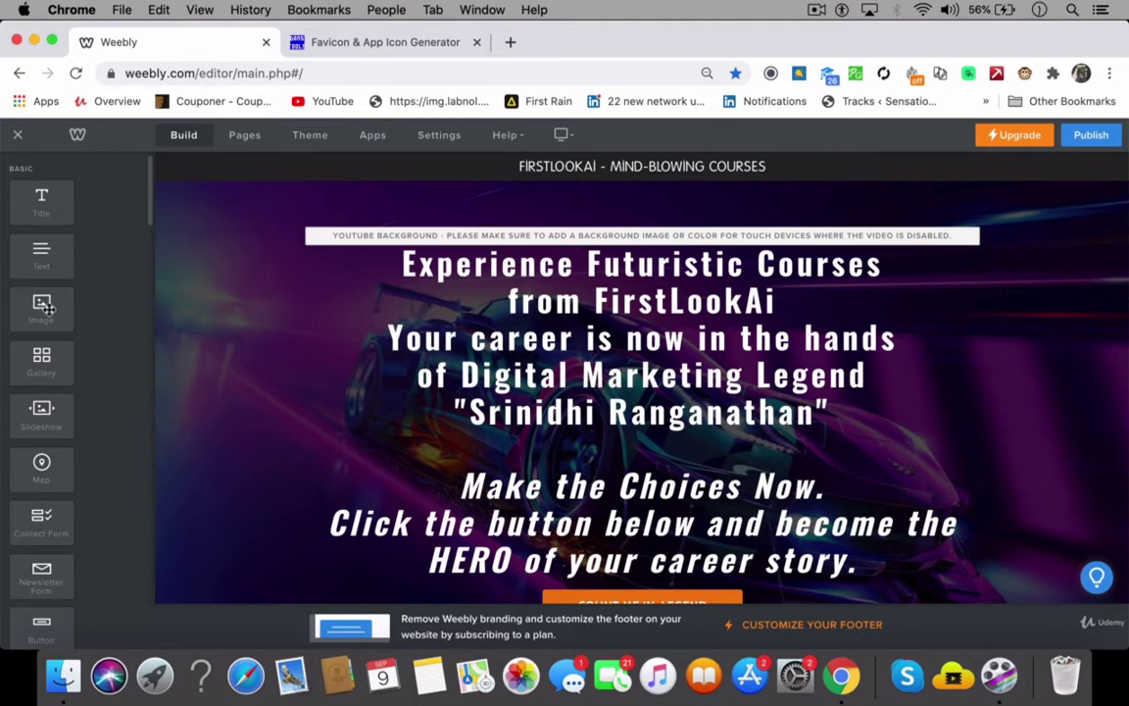
# Step: Add an empty image element above the hero headline
pyautogui.moveTo(42, 302); pyautogui.dragTo(404, 250)
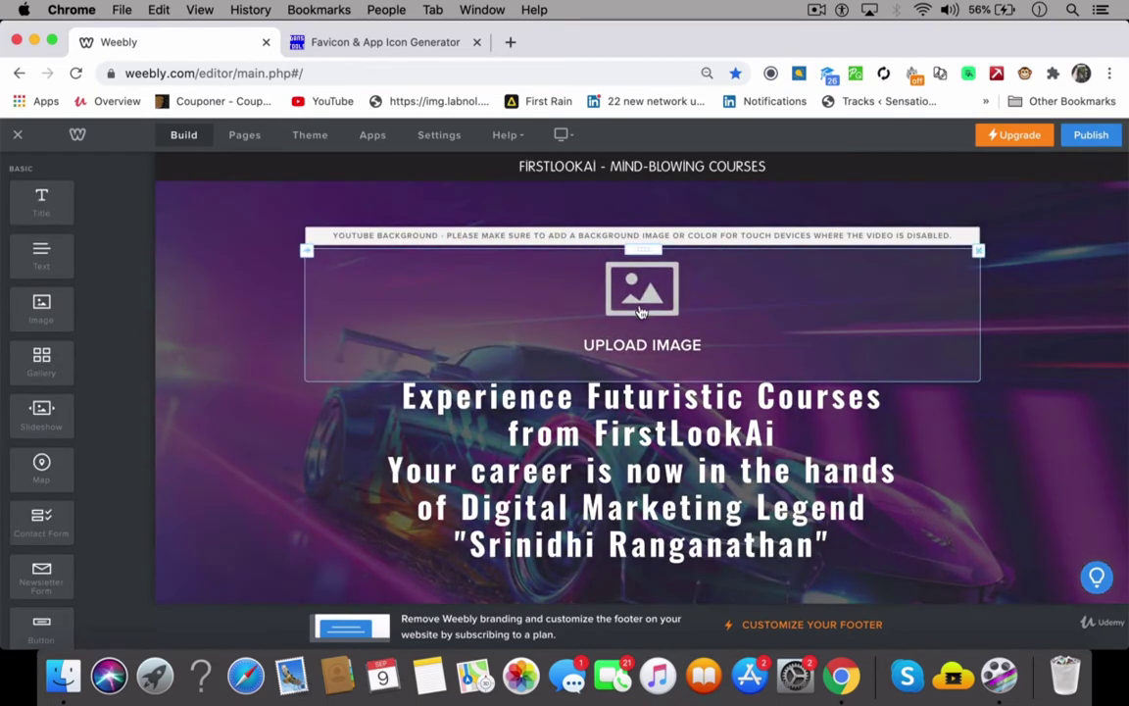
pyautogui.scroll(-3, 627, 372)
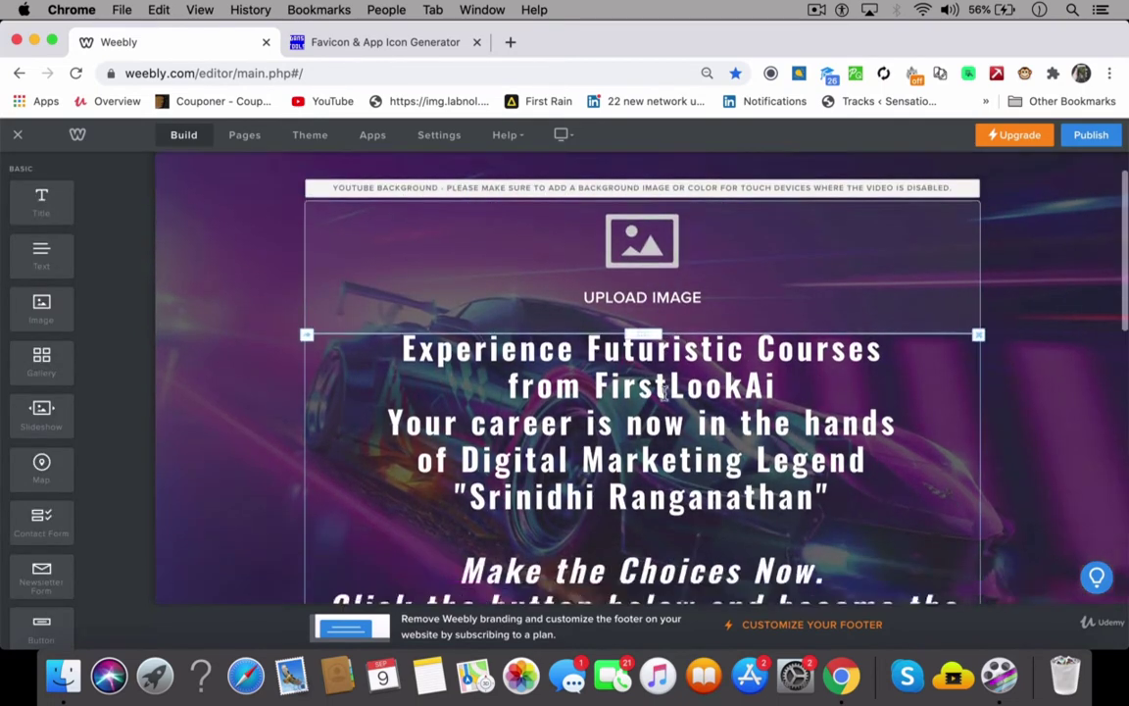
pyautogui.scroll(-3, 694, 510)
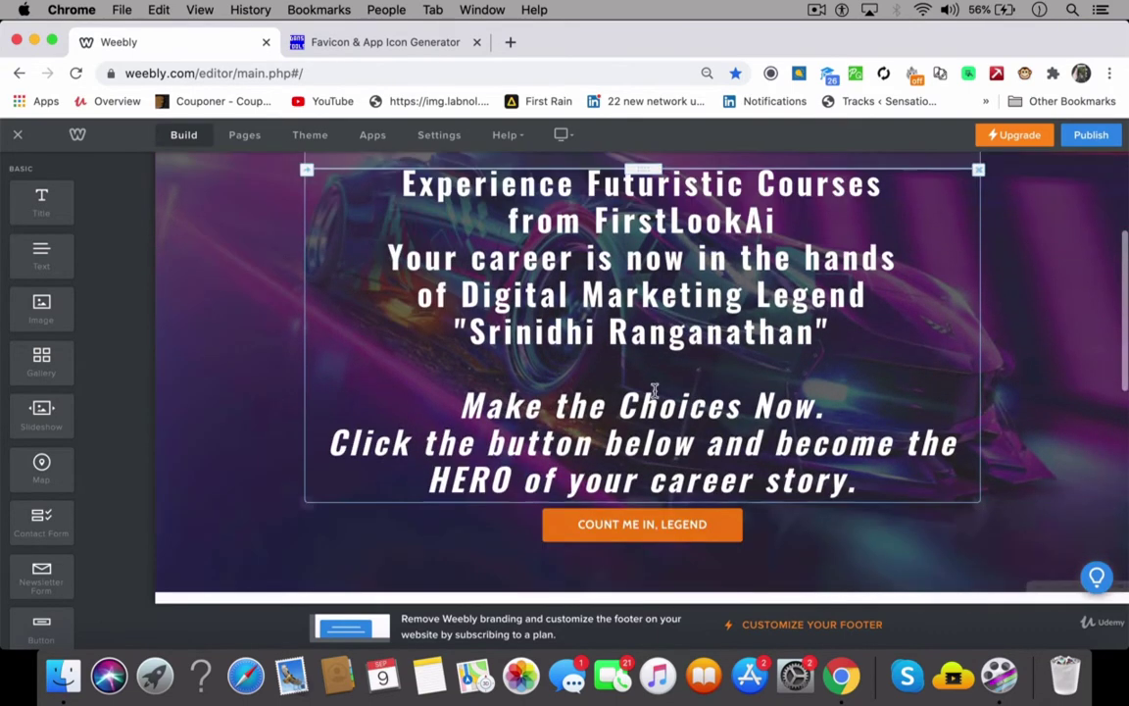
pyautogui.click(588, 363)
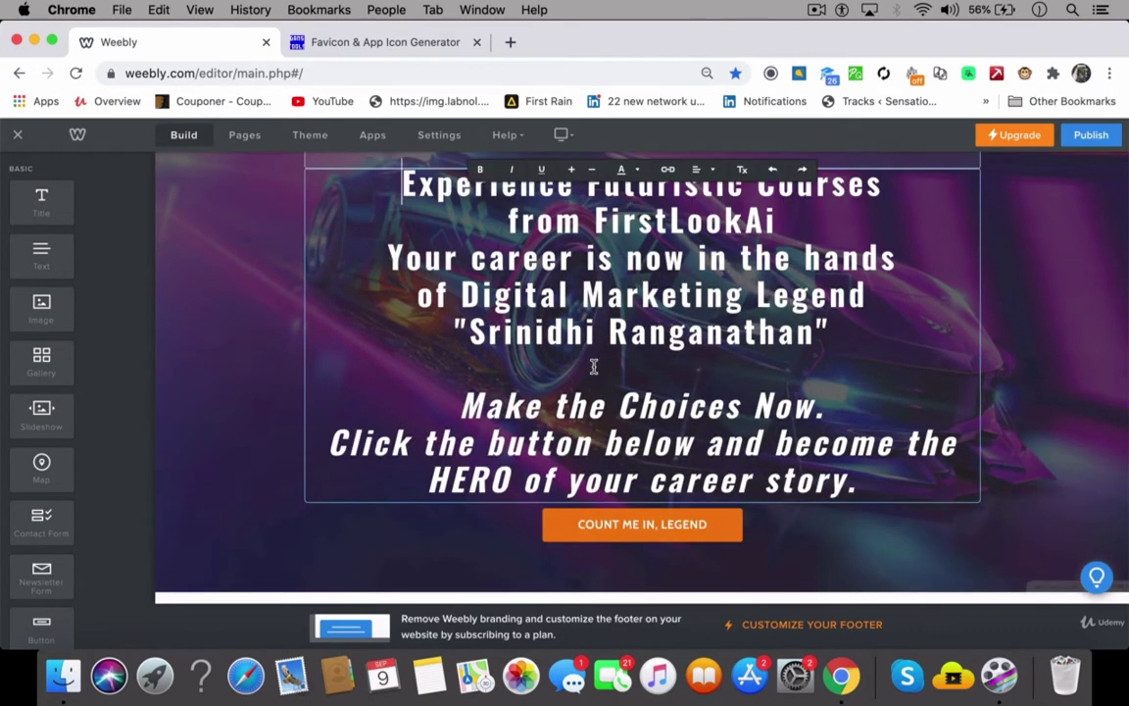
pyautogui.moveTo(647, 372); pyautogui.dragTo(839, 324)
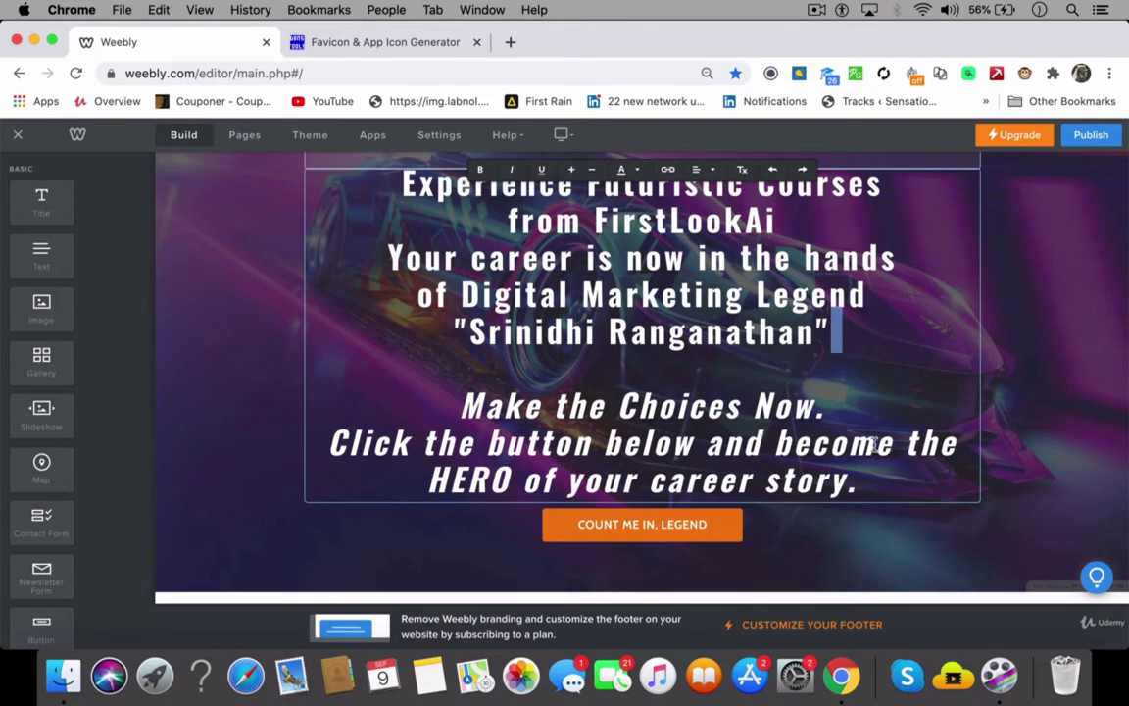
pyautogui.moveTo(868, 476); pyautogui.dragTo(734, 381)
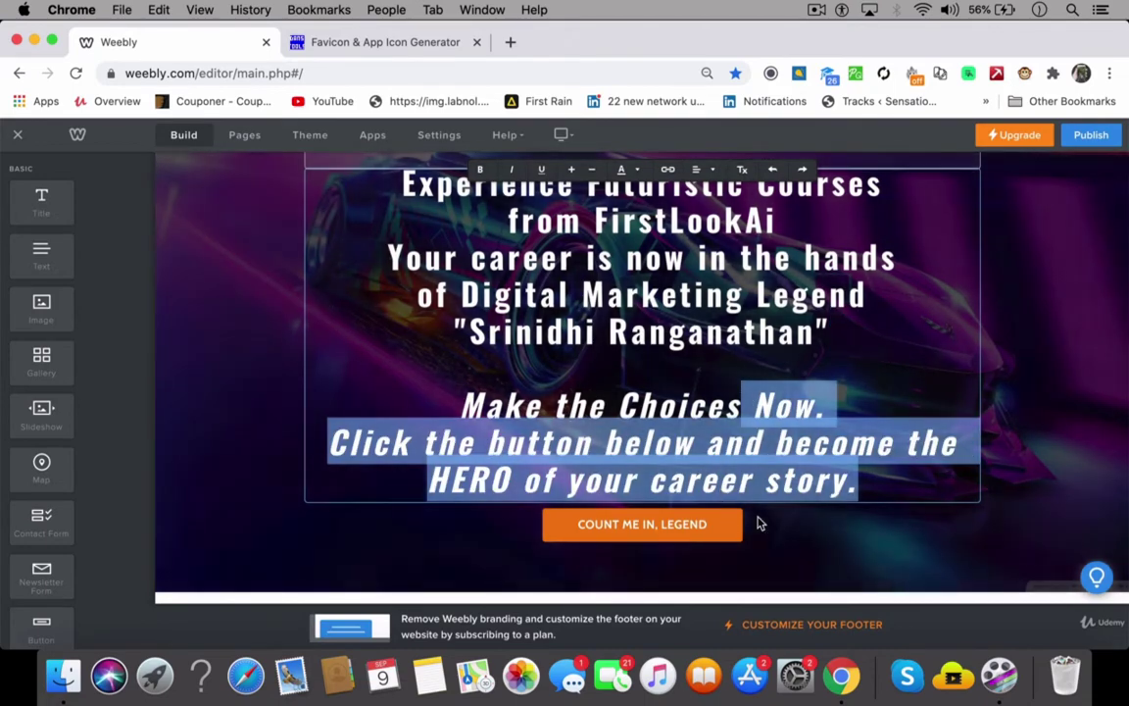
pyautogui.scroll(5, 757, 522)
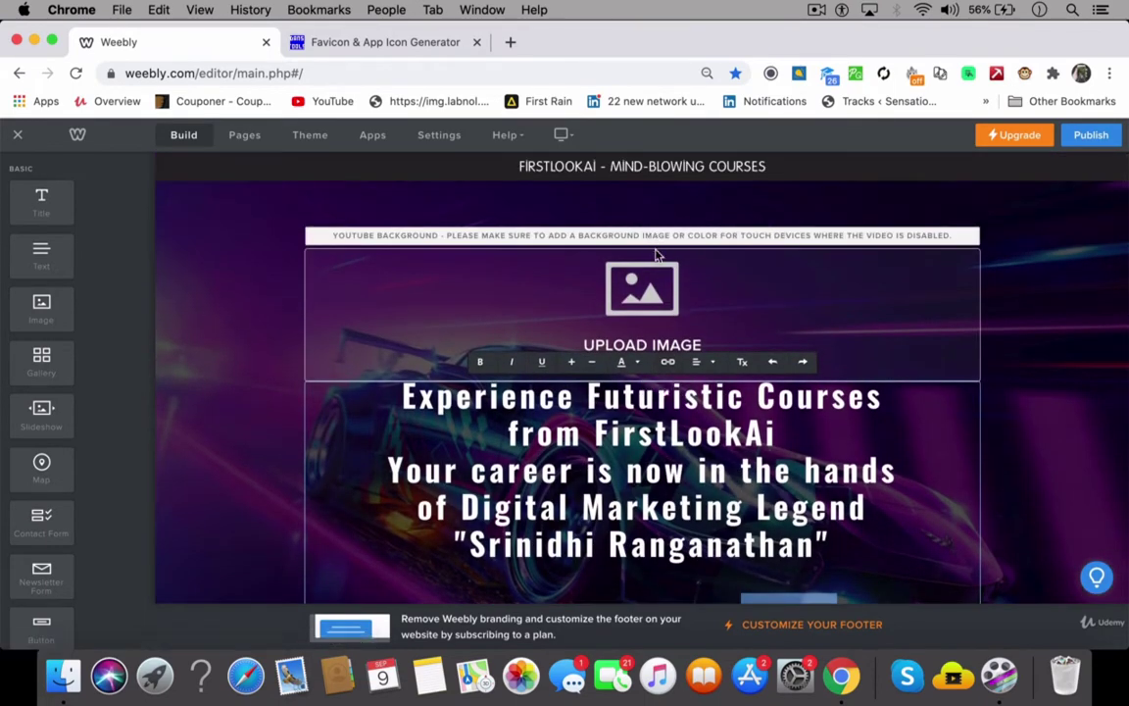
pyautogui.scroll(-5, 896, 435)
pyautogui.click(879, 461)
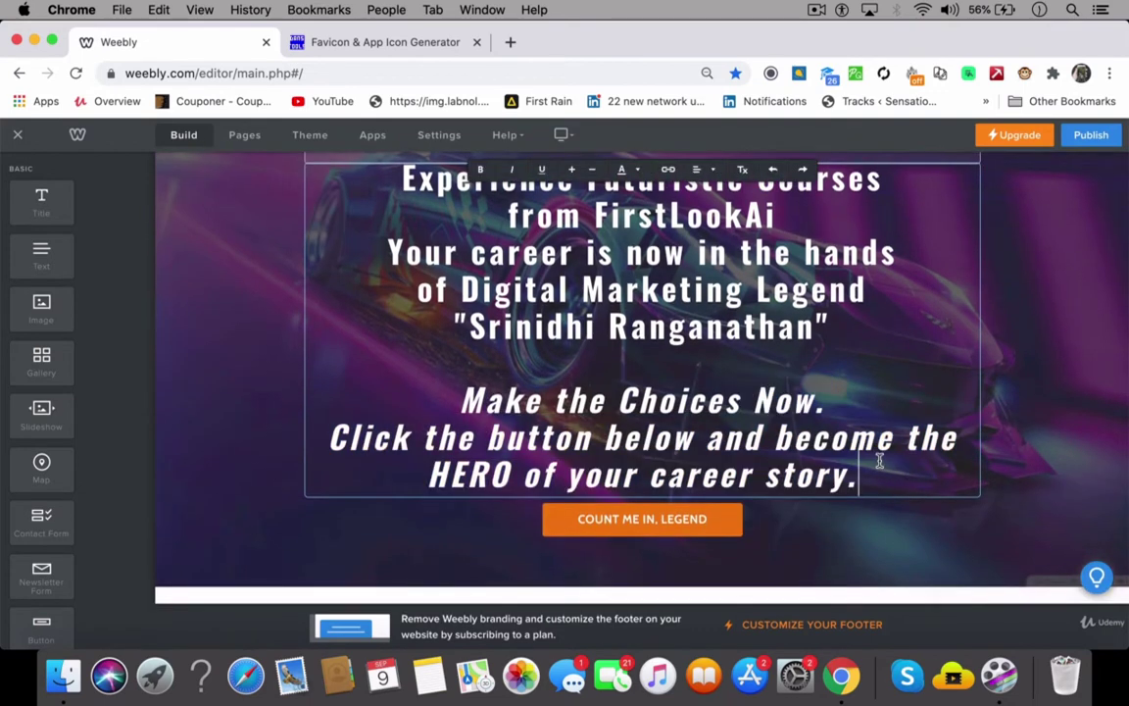
pyautogui.click(238, 302)
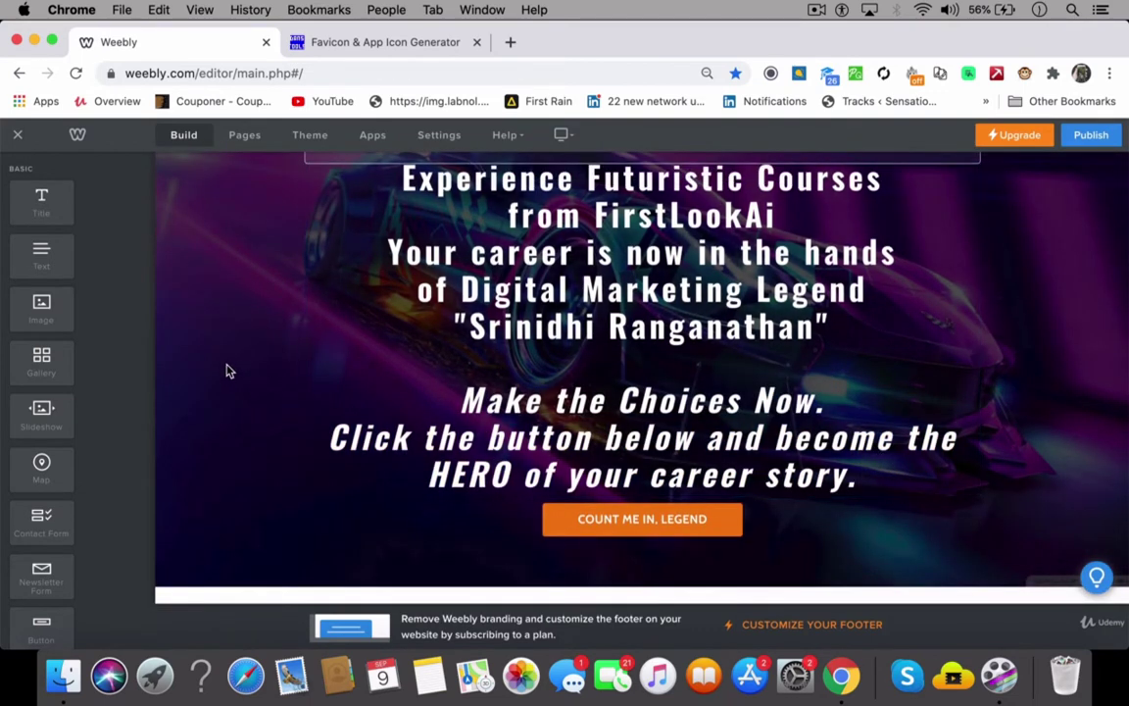
# Step: Add a text element above the "Count Me In, Legend" button and move the headline's last three lines, from "Make the Choices Now.", into it
pyautogui.moveTo(42, 257); pyautogui.dragTo(538, 504)
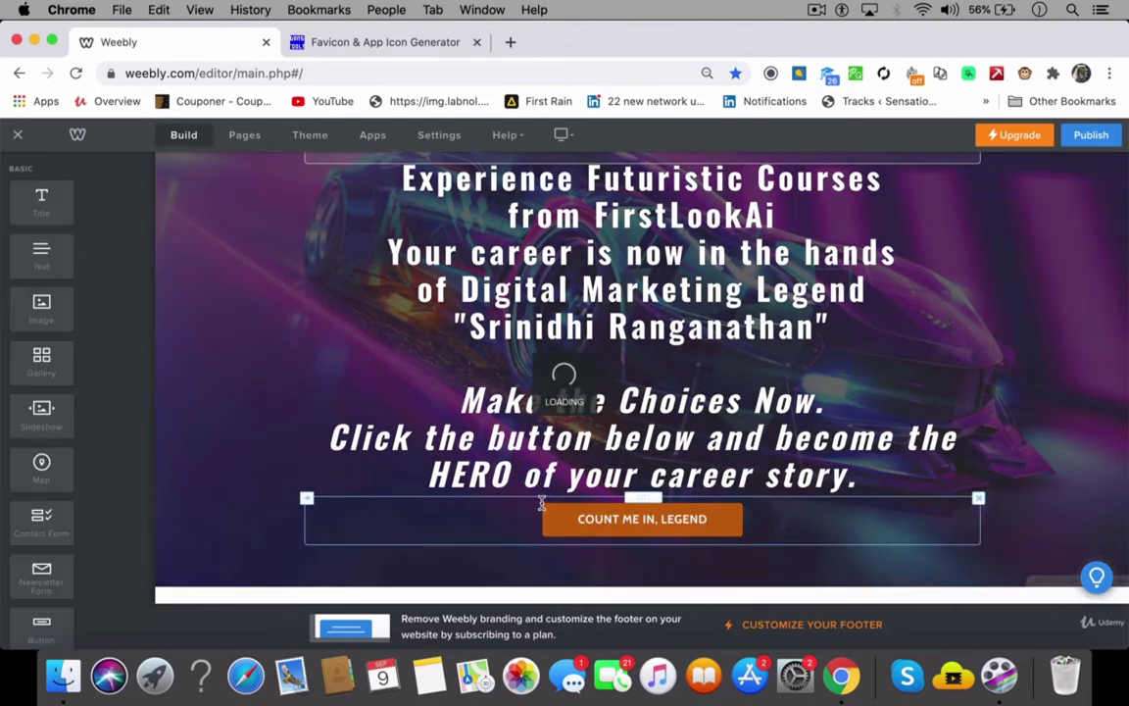
pyautogui.click(870, 494)
pyautogui.moveTo(869, 495); pyautogui.dragTo(431, 384)
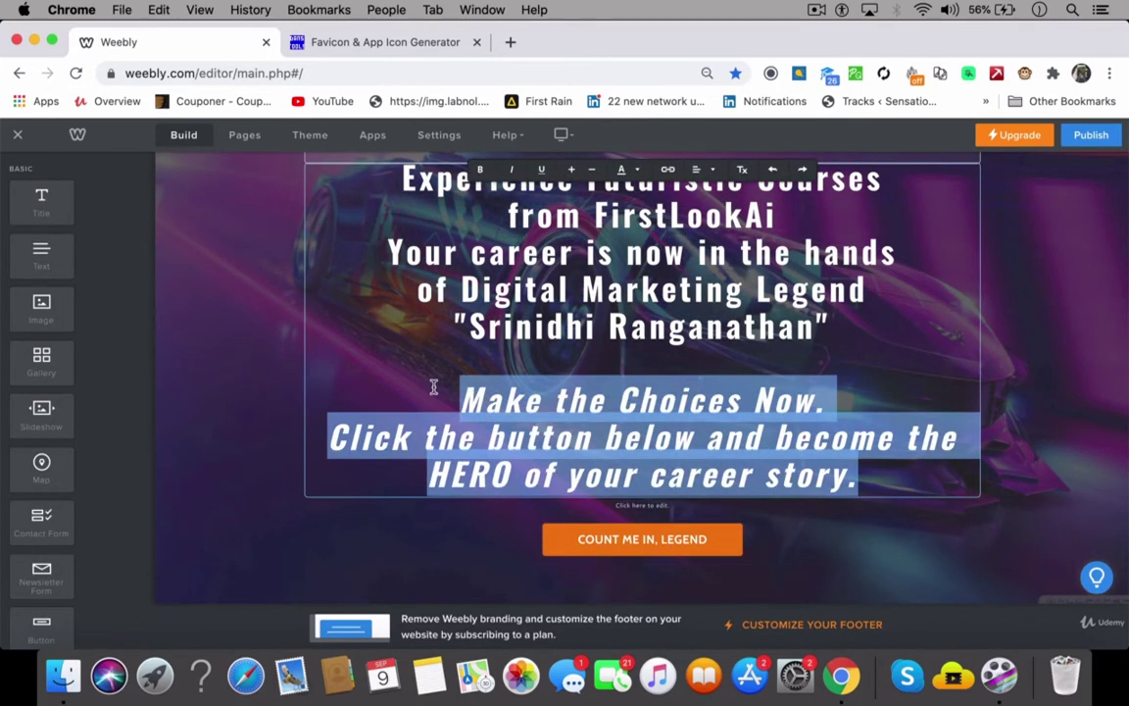
pyautogui.press('BackSpace')
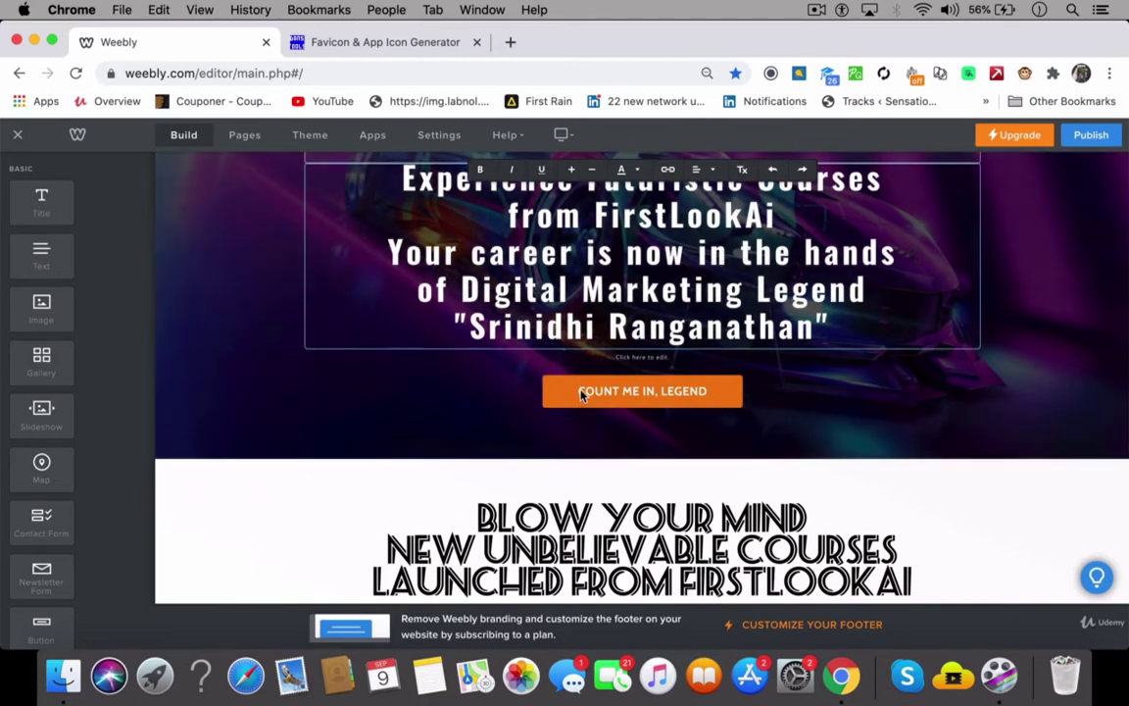
pyautogui.click(665, 360)
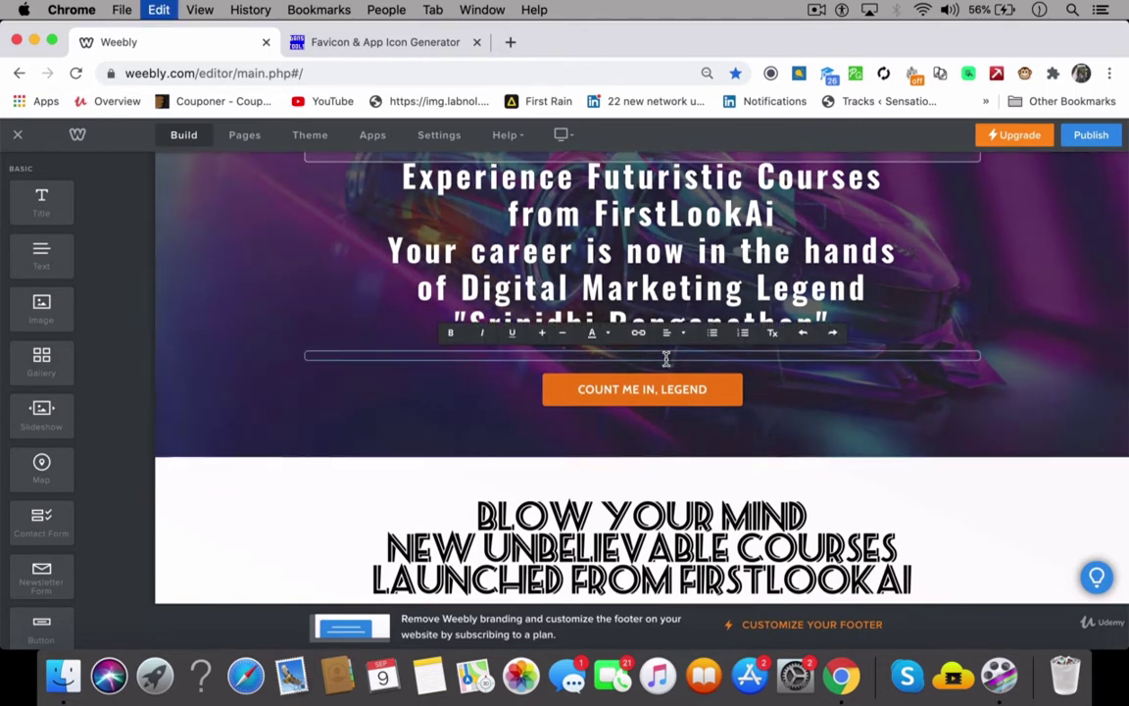
pyautogui.press('super+z')
pyautogui.click(1054, 423)
pyautogui.scroll(2, 1059, 424)
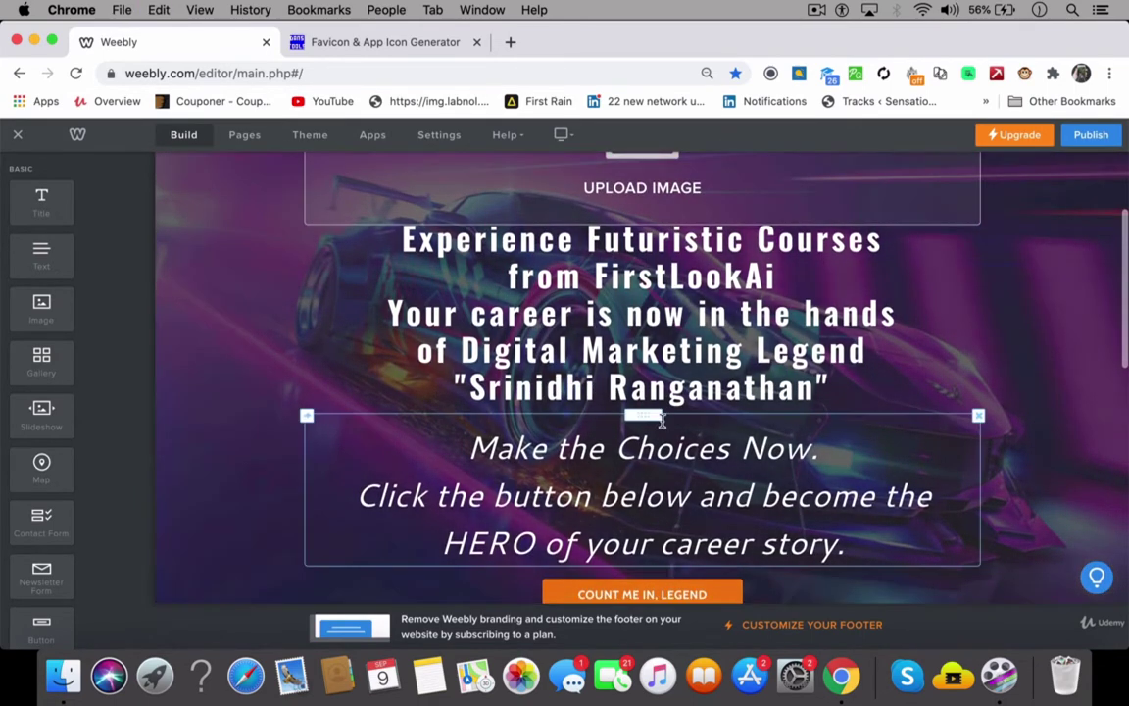
pyautogui.scroll(2, 652, 392)
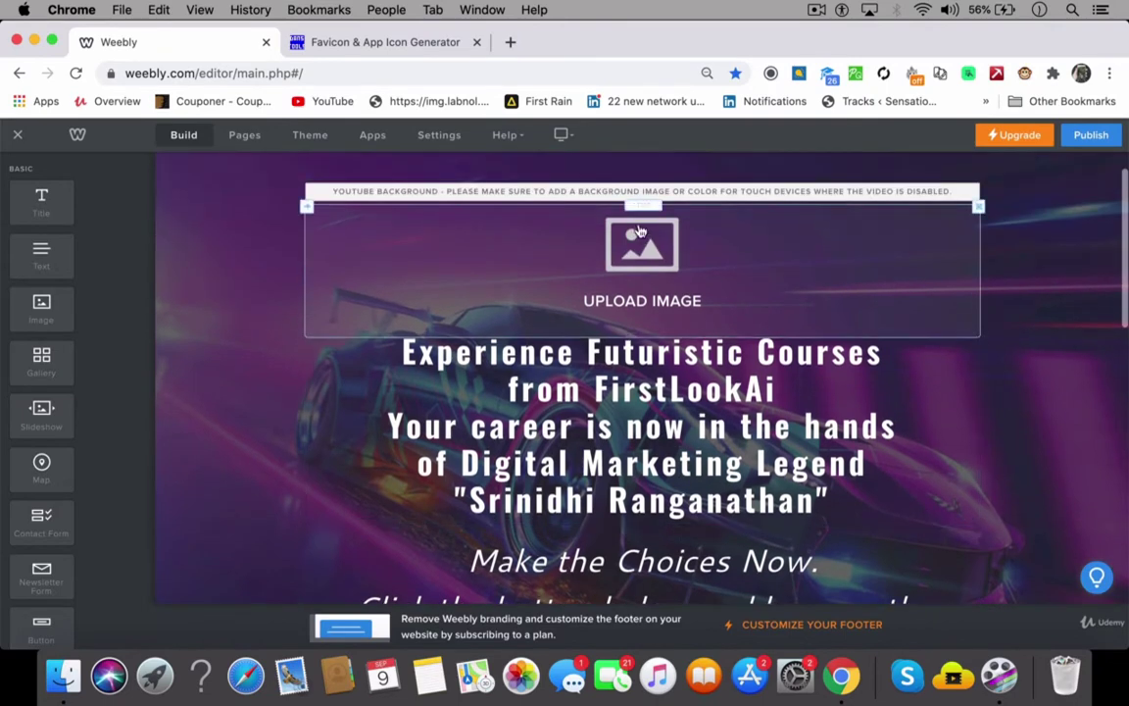
# Step: Move the empty image element below the hero headline and fill it with the red nebula picture found by searching for "space"
pyautogui.moveTo(633, 204); pyautogui.dragTo(615, 514)
pyautogui.scroll(1, 971, 541)
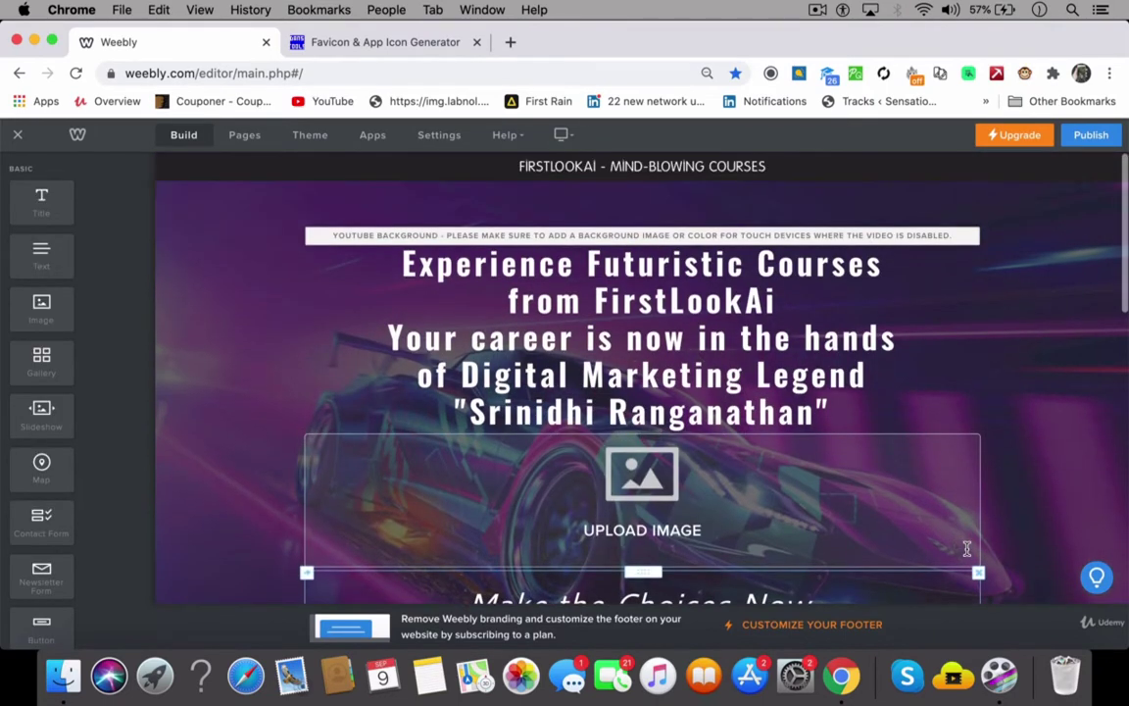
pyautogui.click(643, 488)
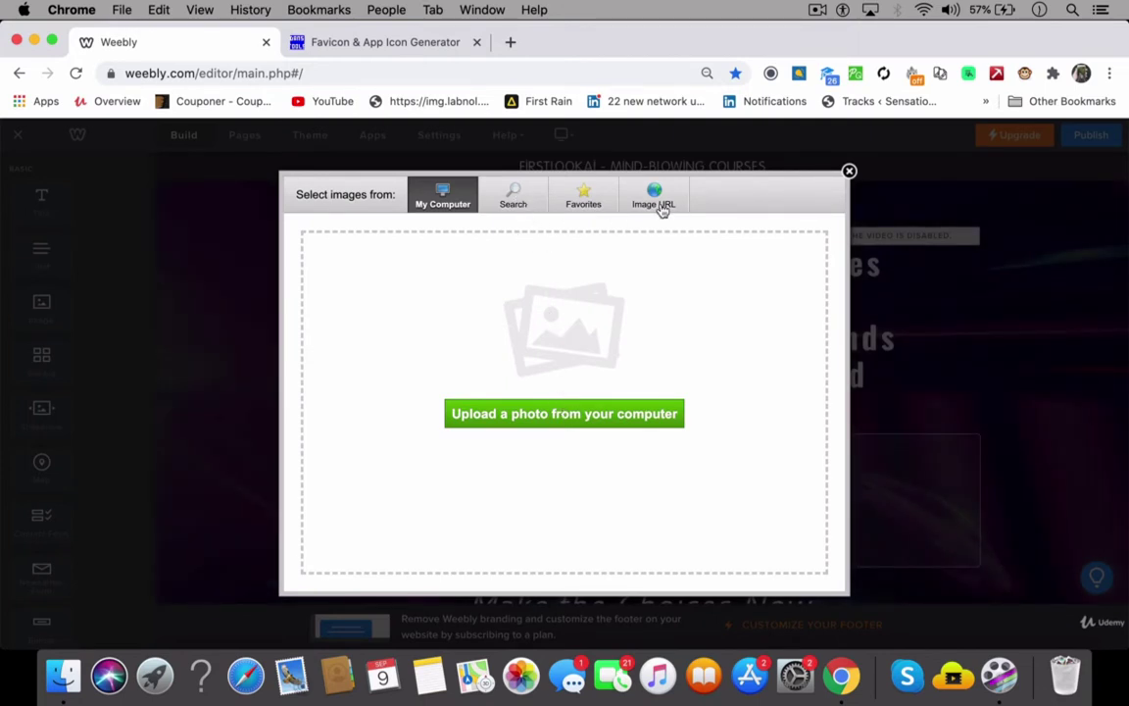
pyautogui.click(511, 201)
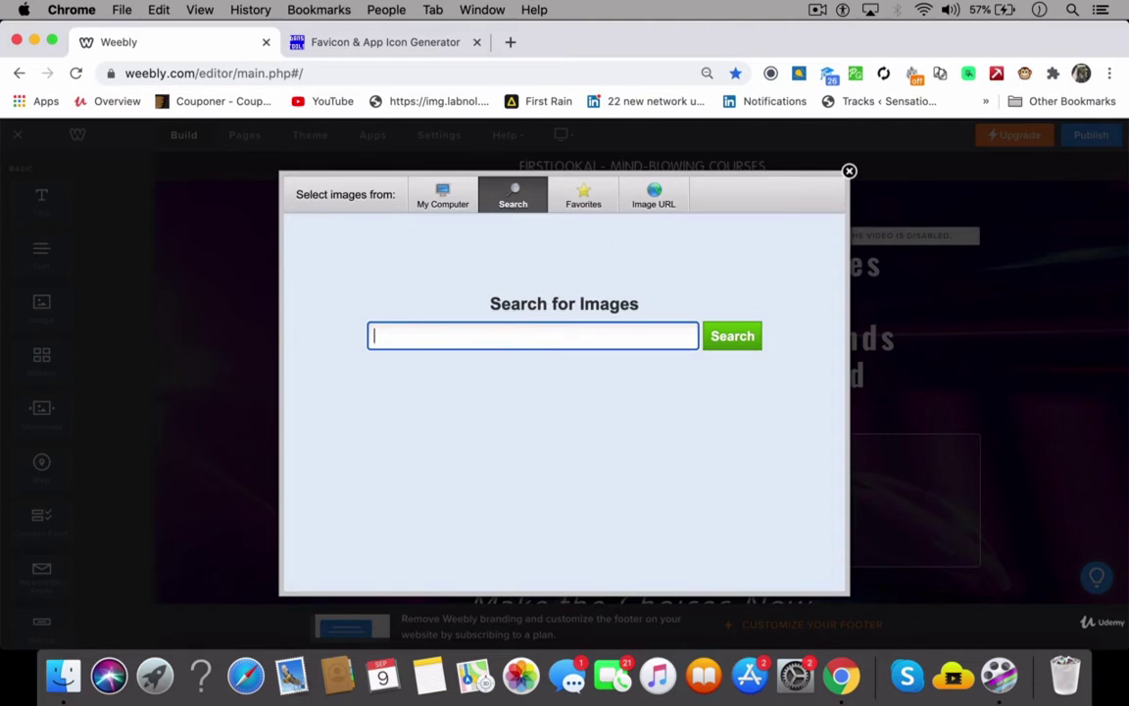
pyautogui.write('space')
pyautogui.press('Return')
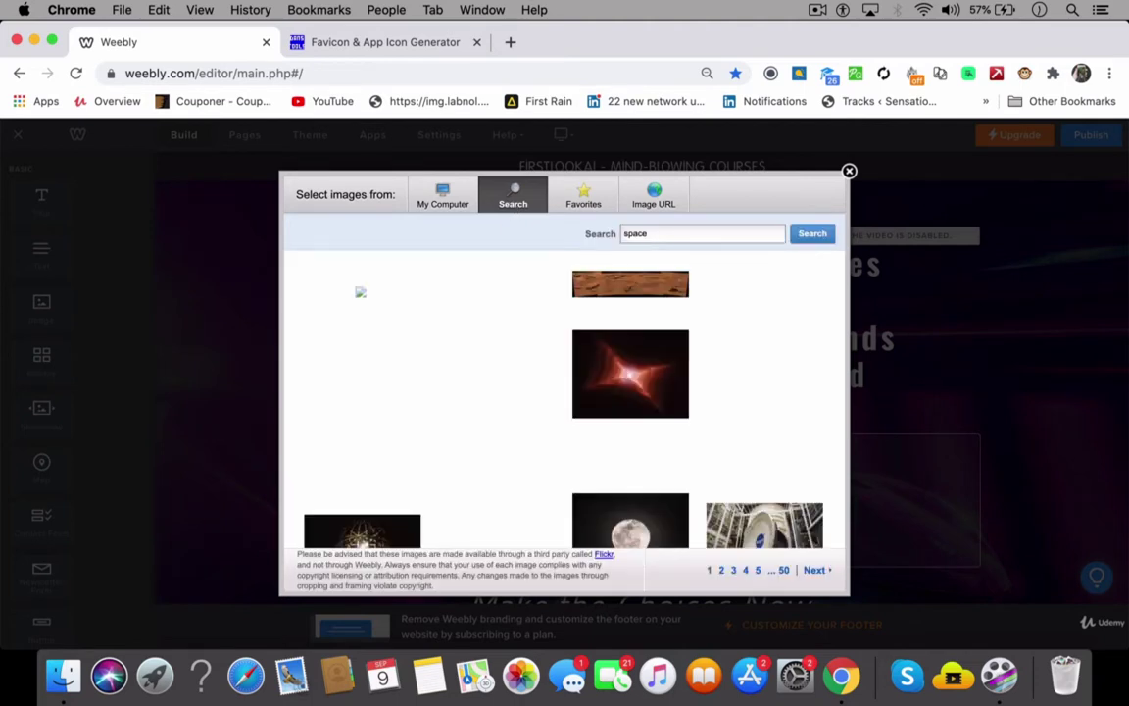
pyautogui.moveTo(566, 471)
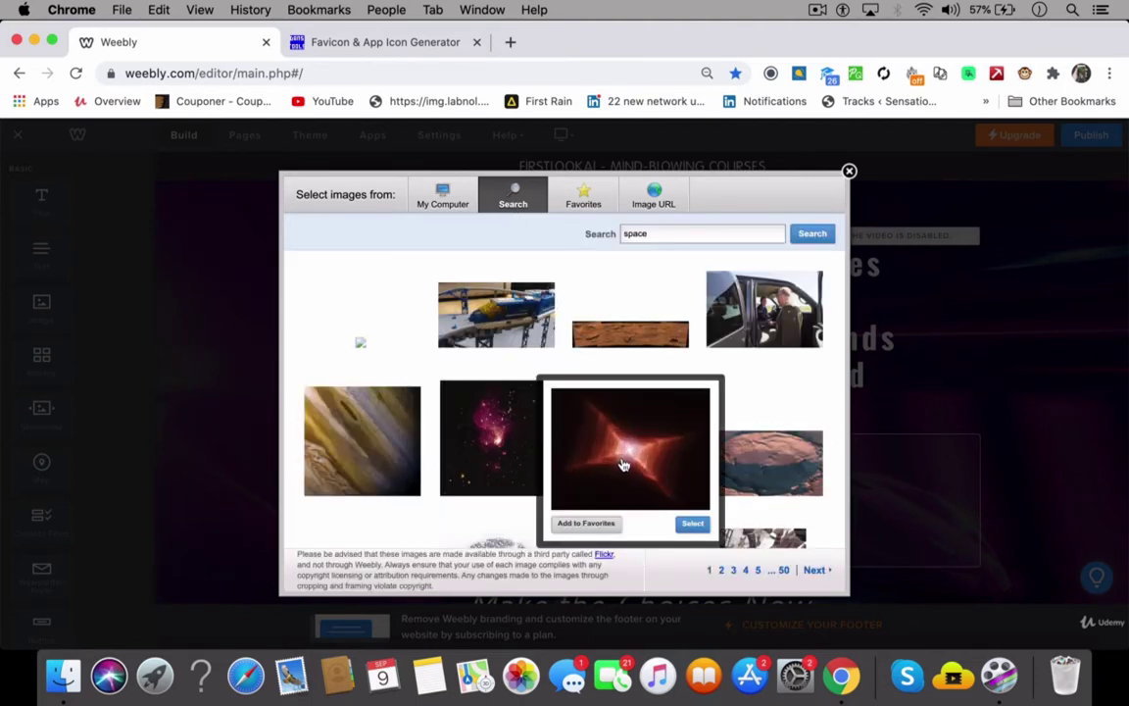
pyautogui.scroll(-3, 627, 461)
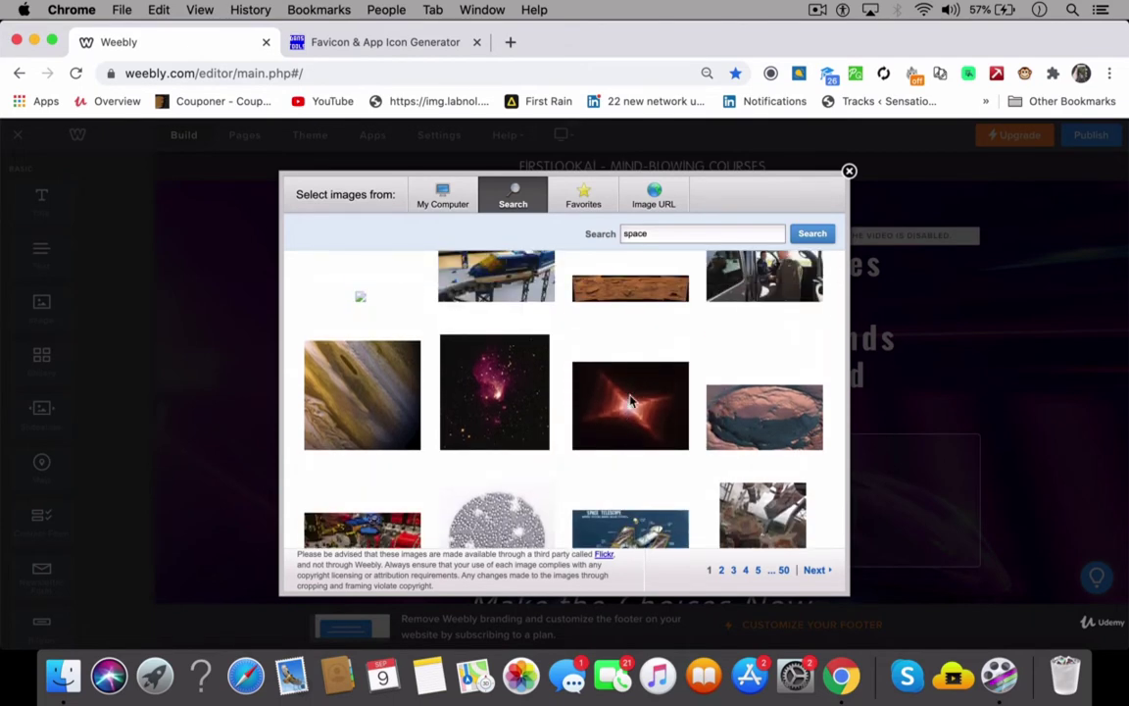
pyautogui.click(630, 400)
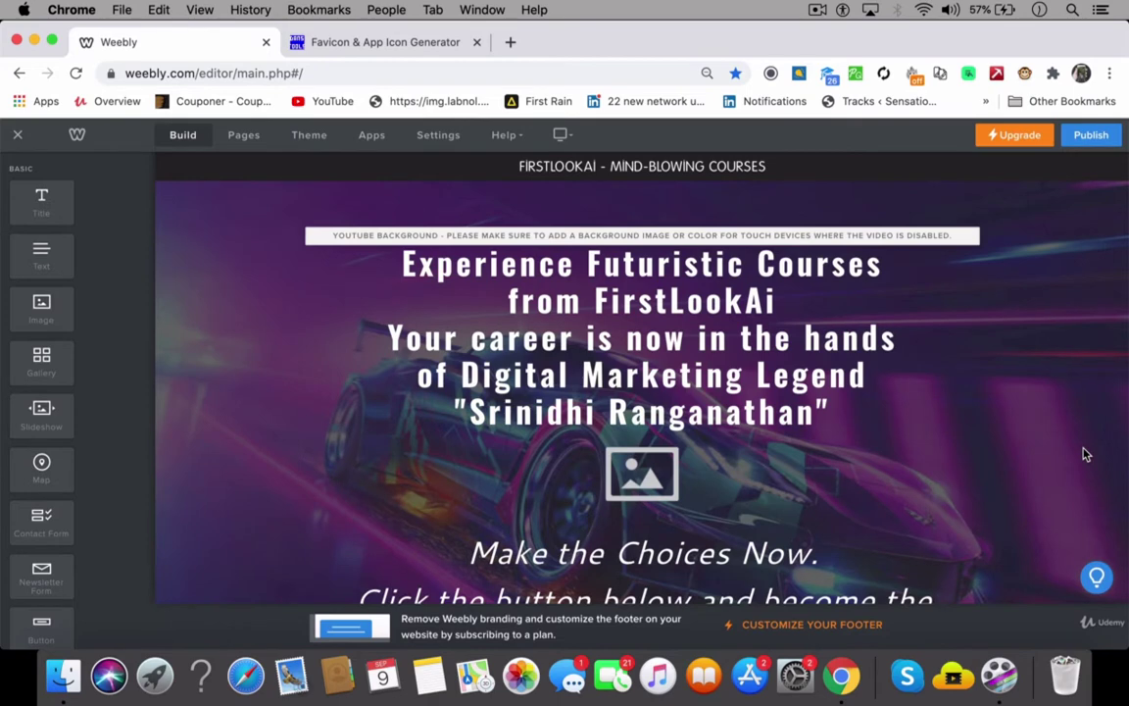
pyautogui.scroll(-5, 1021, 373)
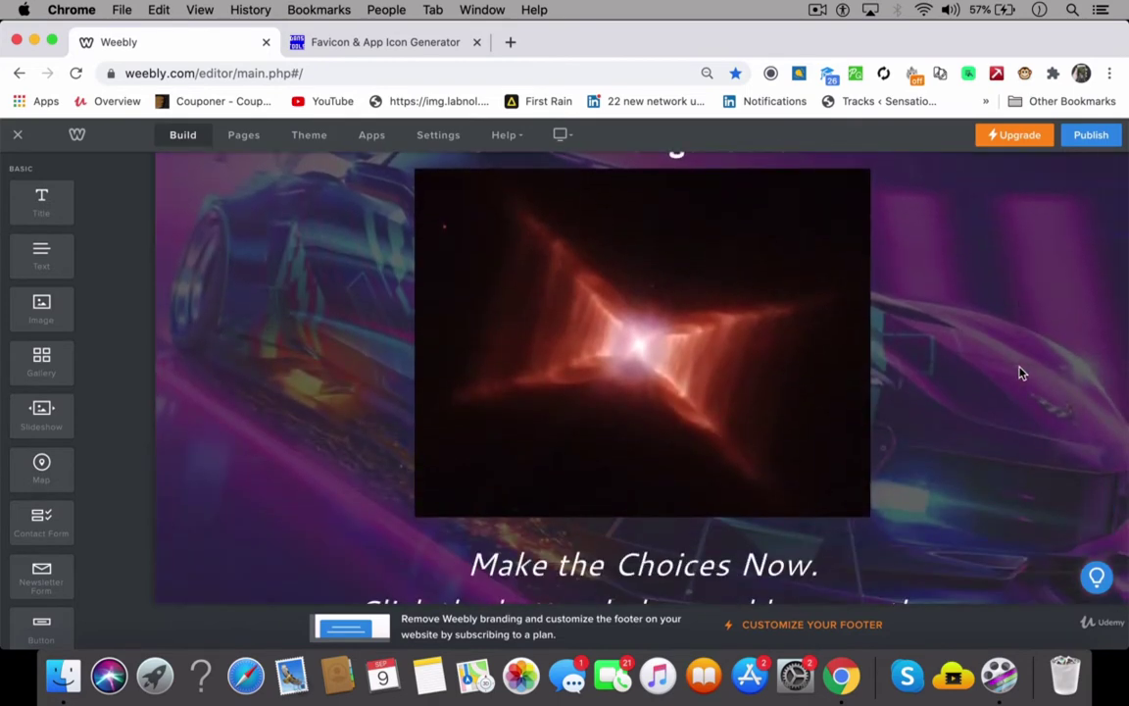
# Step: Raise the nebula image's top margin to 40 and set it back to 10
pyautogui.click(648, 374)
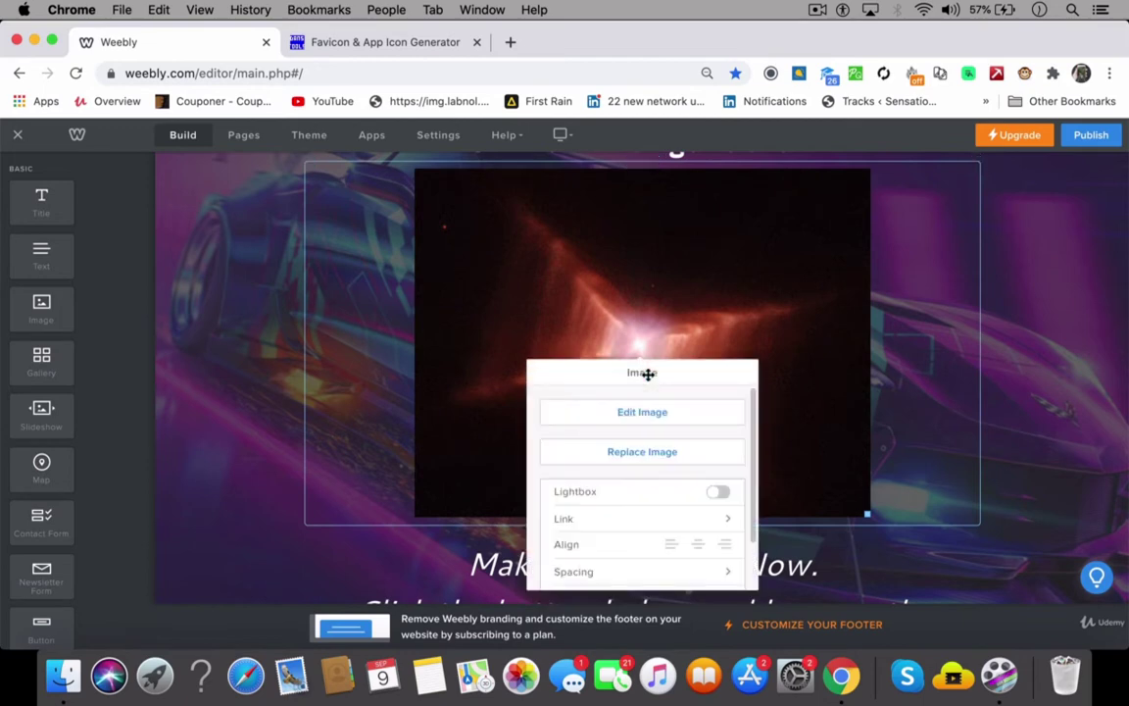
pyautogui.scroll(-2, 650, 474)
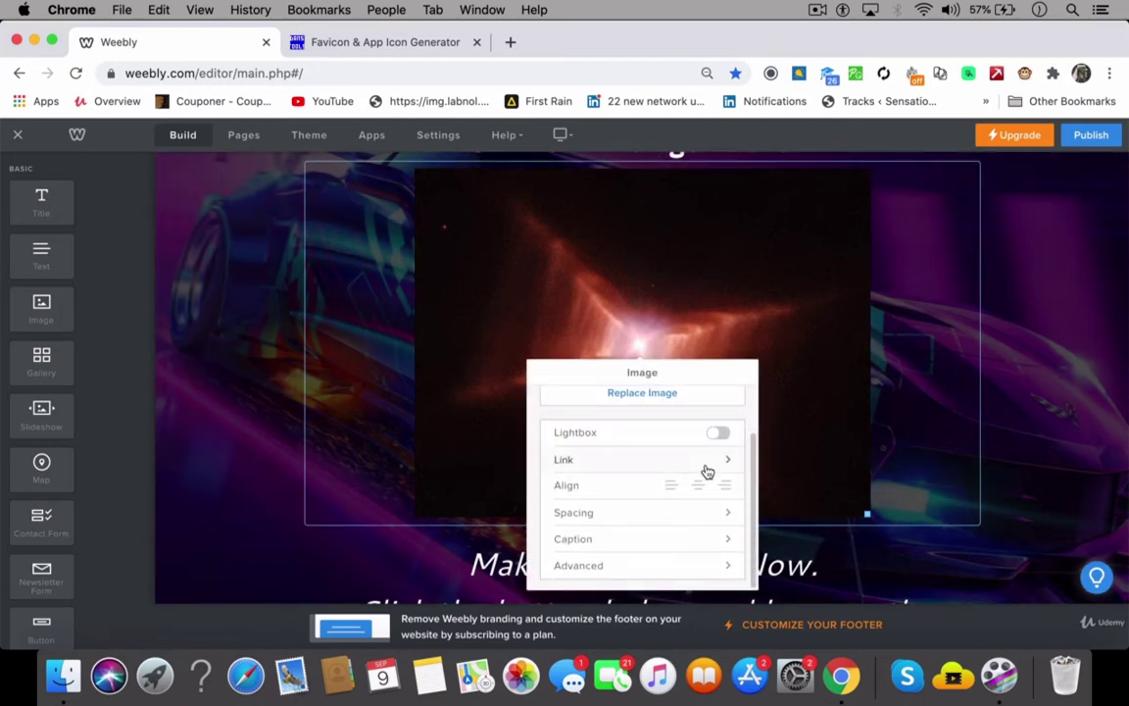
pyautogui.click(684, 515)
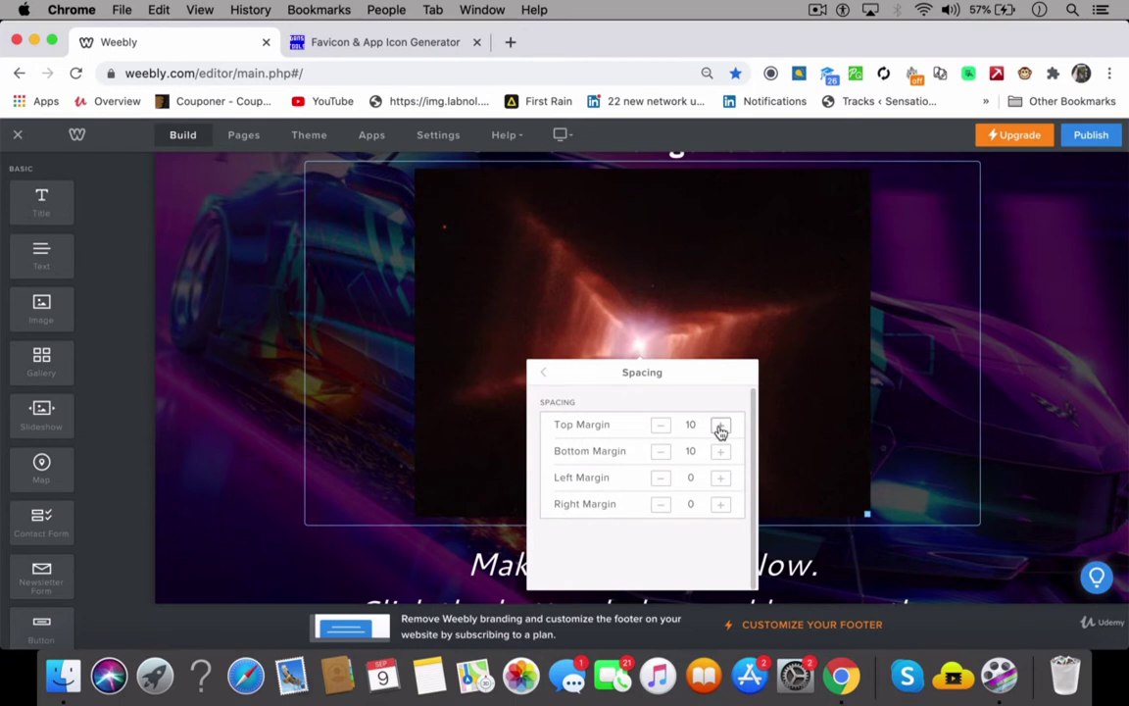
pyautogui.click(721, 427)
pyautogui.click(721, 428)
pyautogui.click(720, 428)
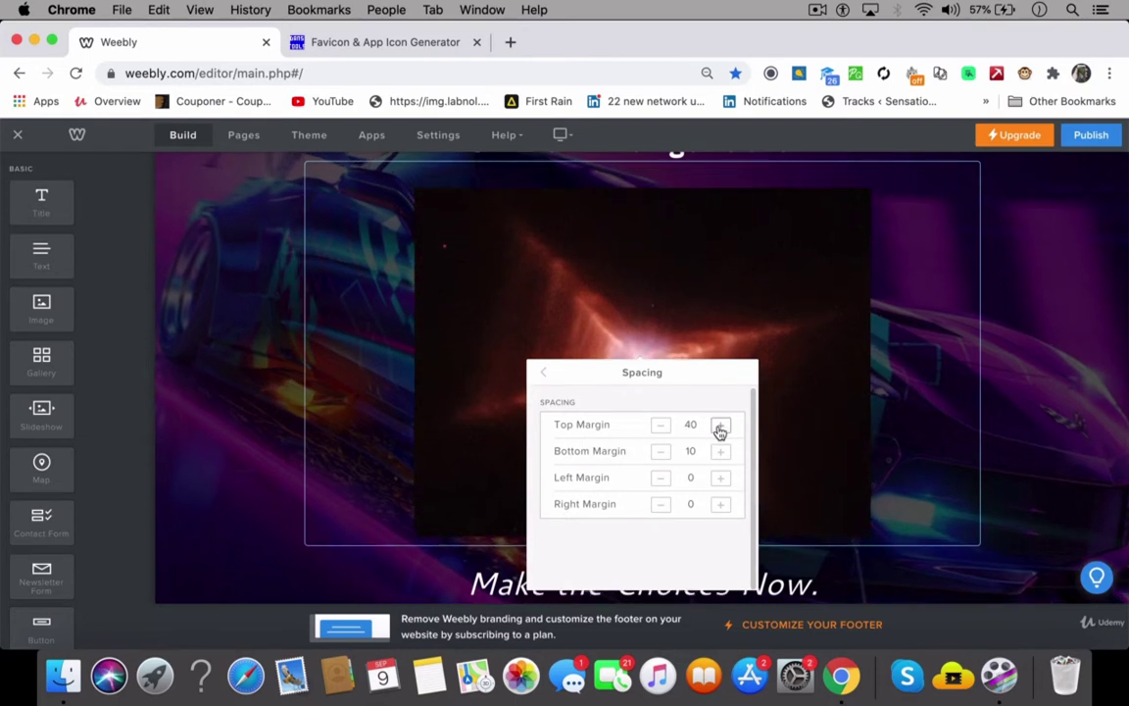
pyautogui.click(664, 428)
pyautogui.click(664, 428)
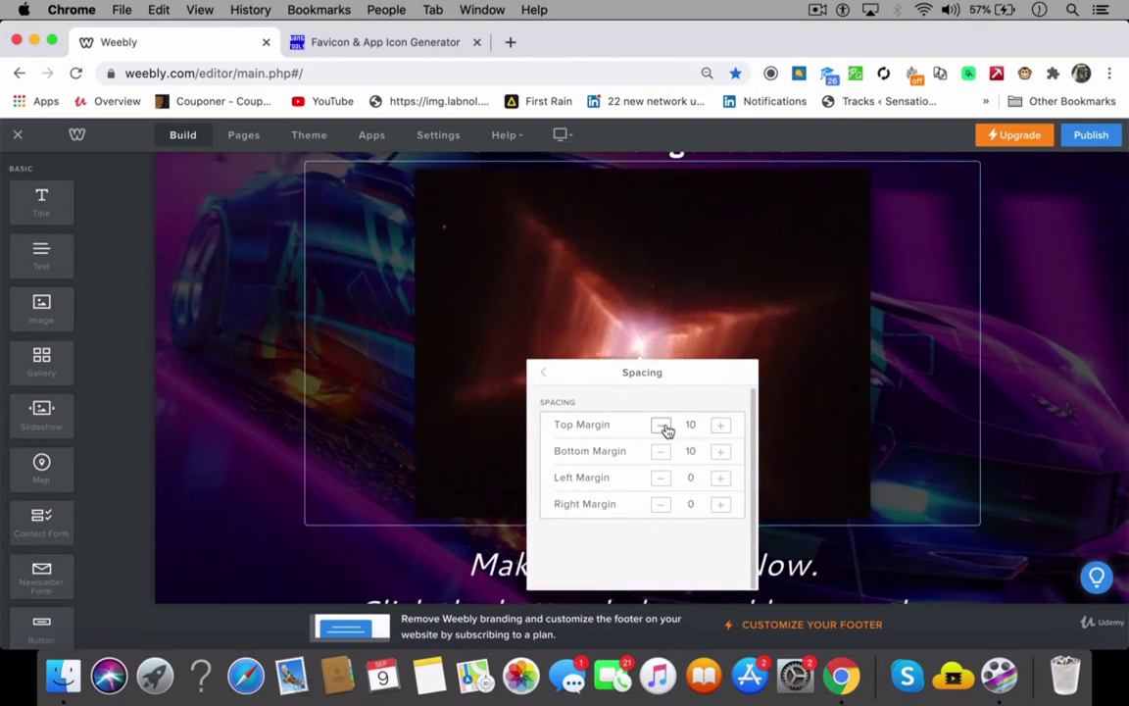
pyautogui.click(542, 373)
# Step: Set the nebula image's alt text to "Space" in its advanced settings
pyautogui.scroll(-3, 651, 487)
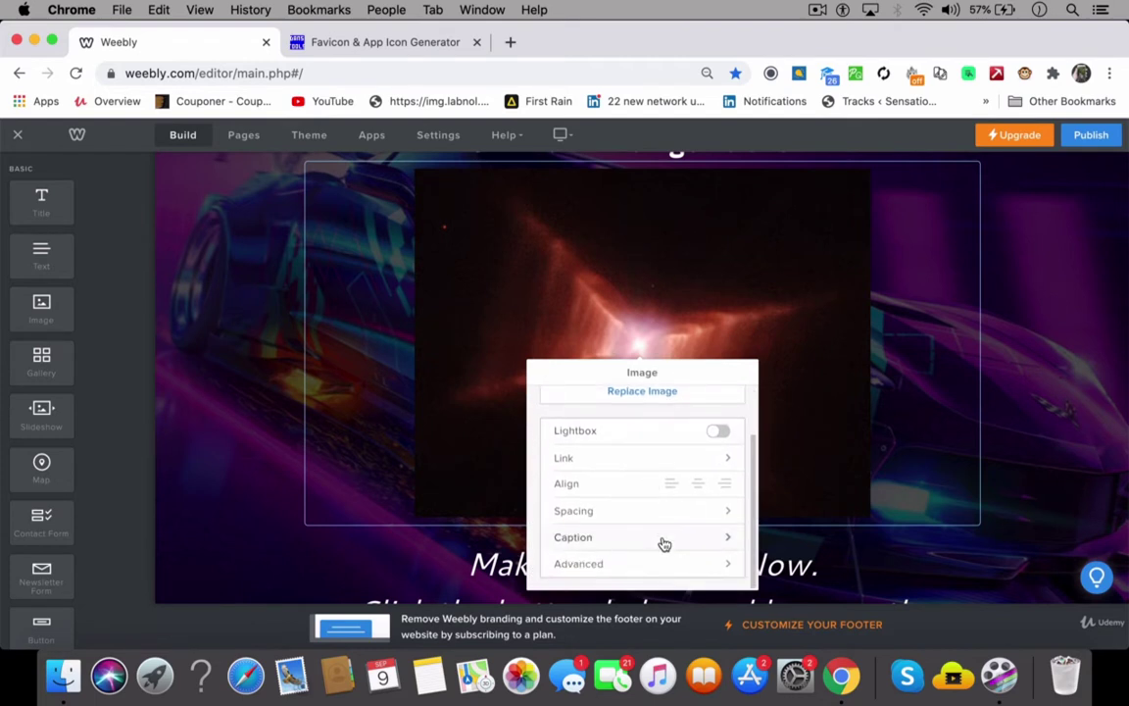
pyautogui.click(659, 562)
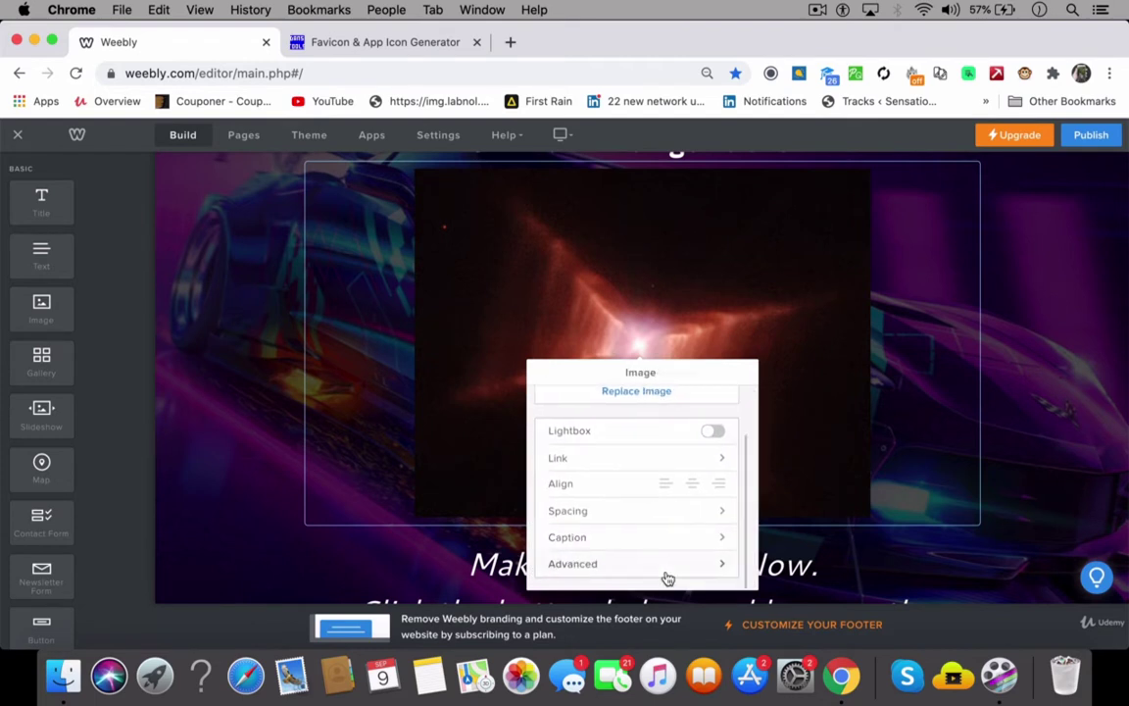
pyautogui.click(696, 481)
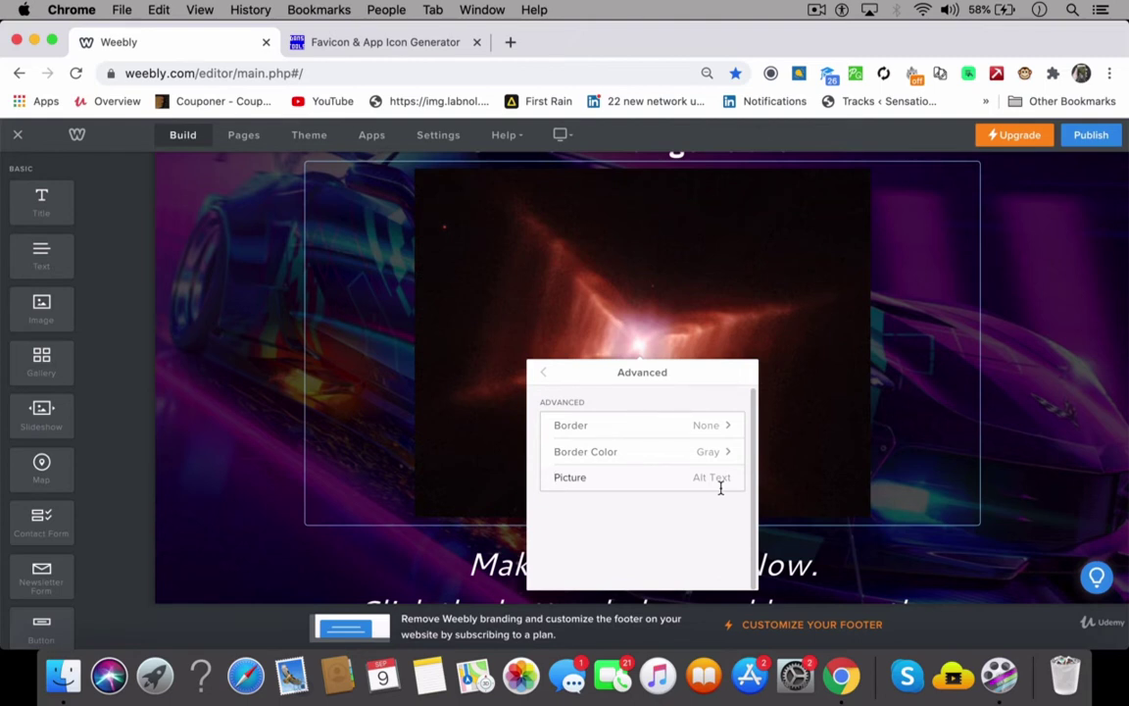
pyautogui.write('Sp')
pyautogui.press('super+a')
pyautogui.write('Spac')
# Step: Try the Hairline and Thin borders on the nebula image and set the border back to None
pyautogui.click(660, 426)
pyautogui.click(648, 456)
pyautogui.click(652, 488)
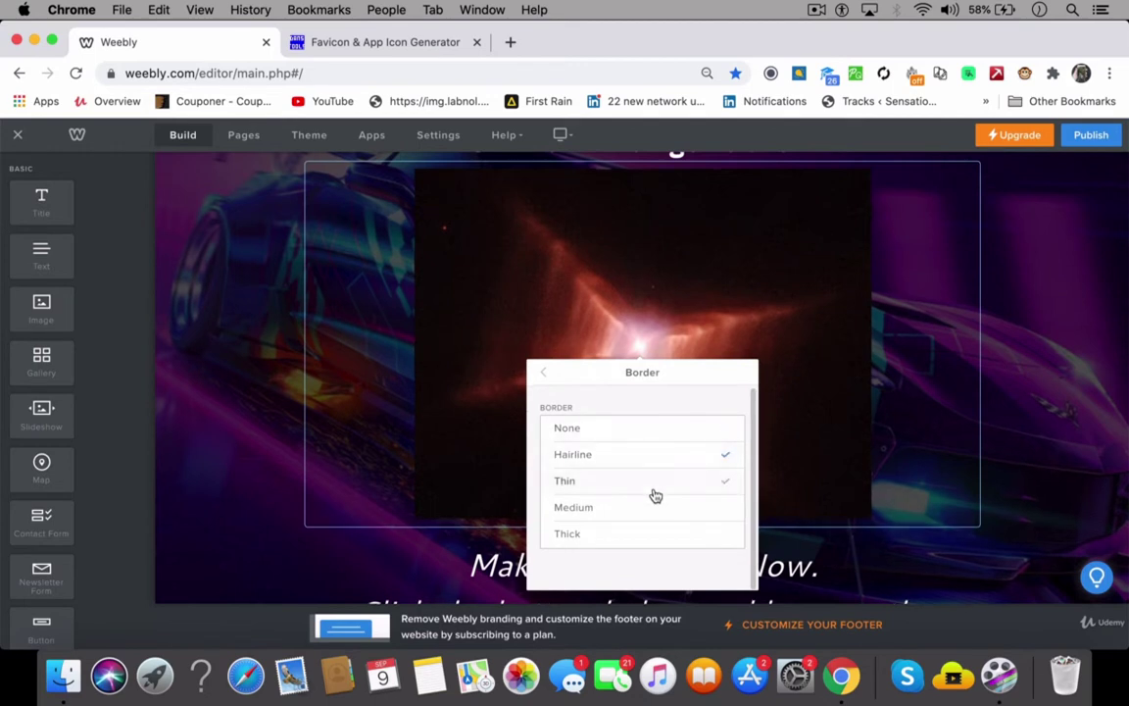
pyautogui.click(633, 432)
pyautogui.click(543, 376)
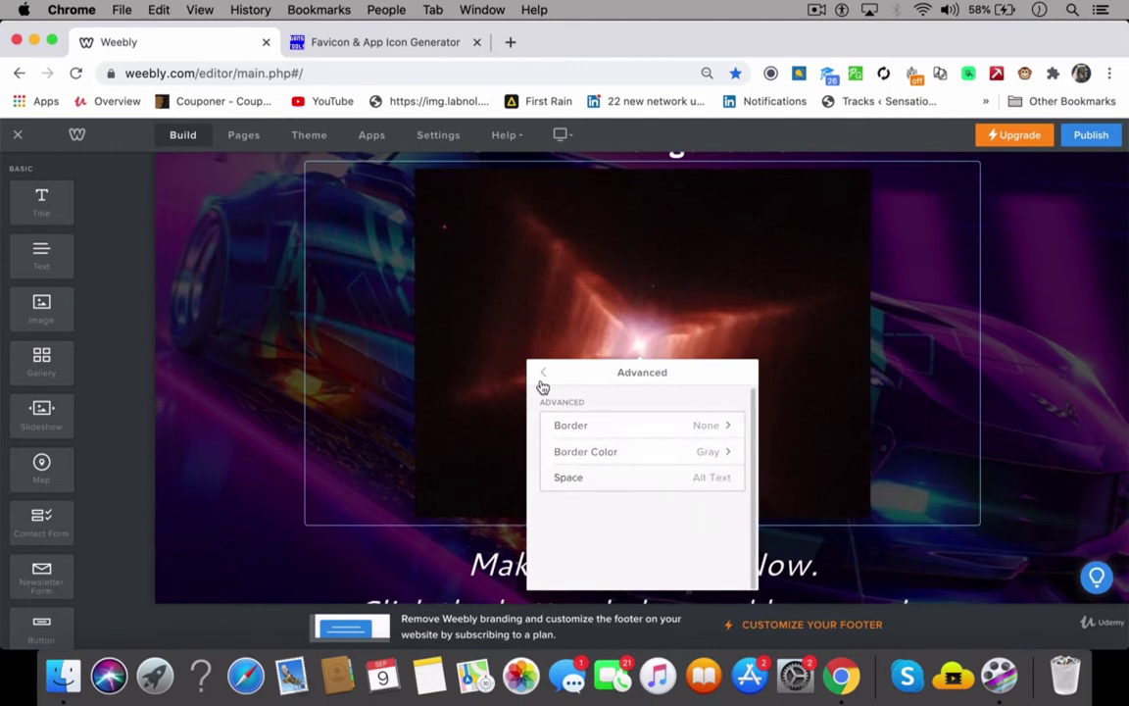
pyautogui.click(543, 384)
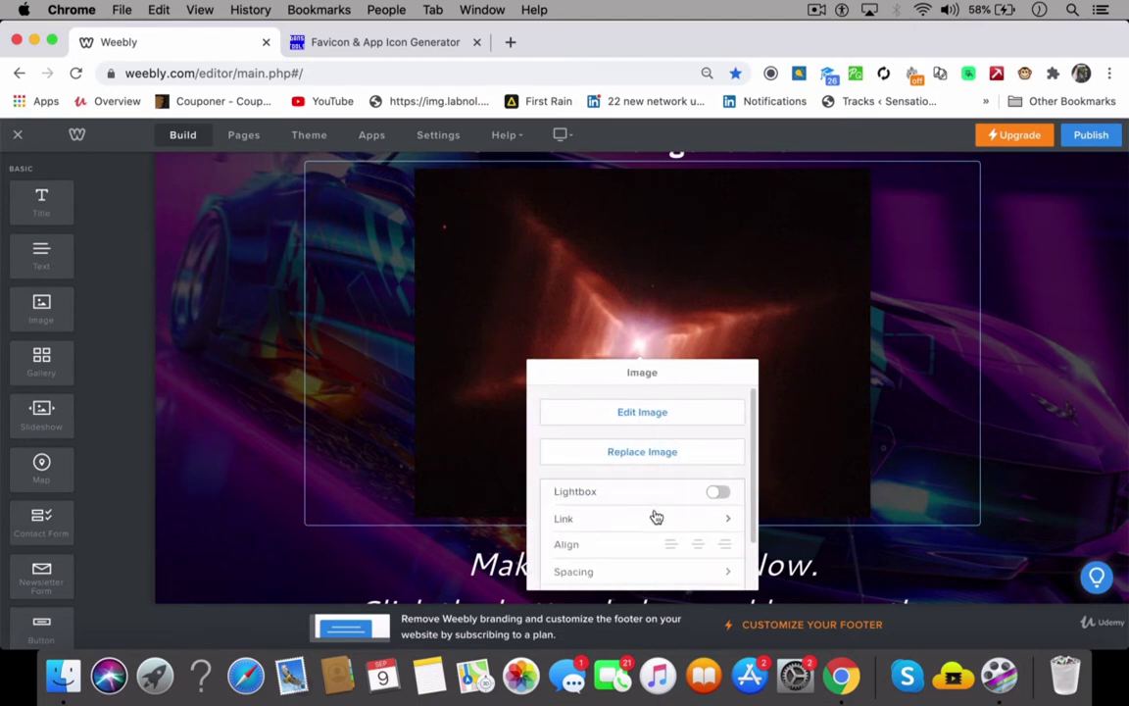
# Step: Open the nebula image for editing and view its crop and rotation options
pyautogui.scroll(-2, 652, 516)
pyautogui.scroll(2, 656, 516)
pyautogui.click(646, 412)
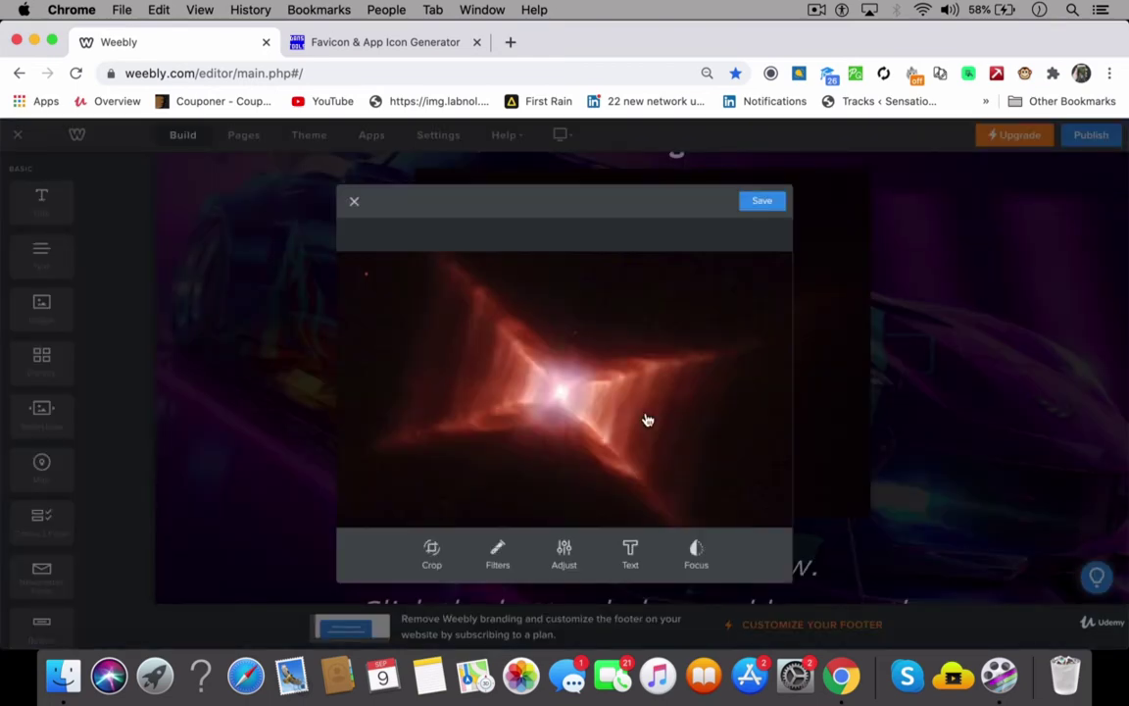
pyautogui.click(434, 553)
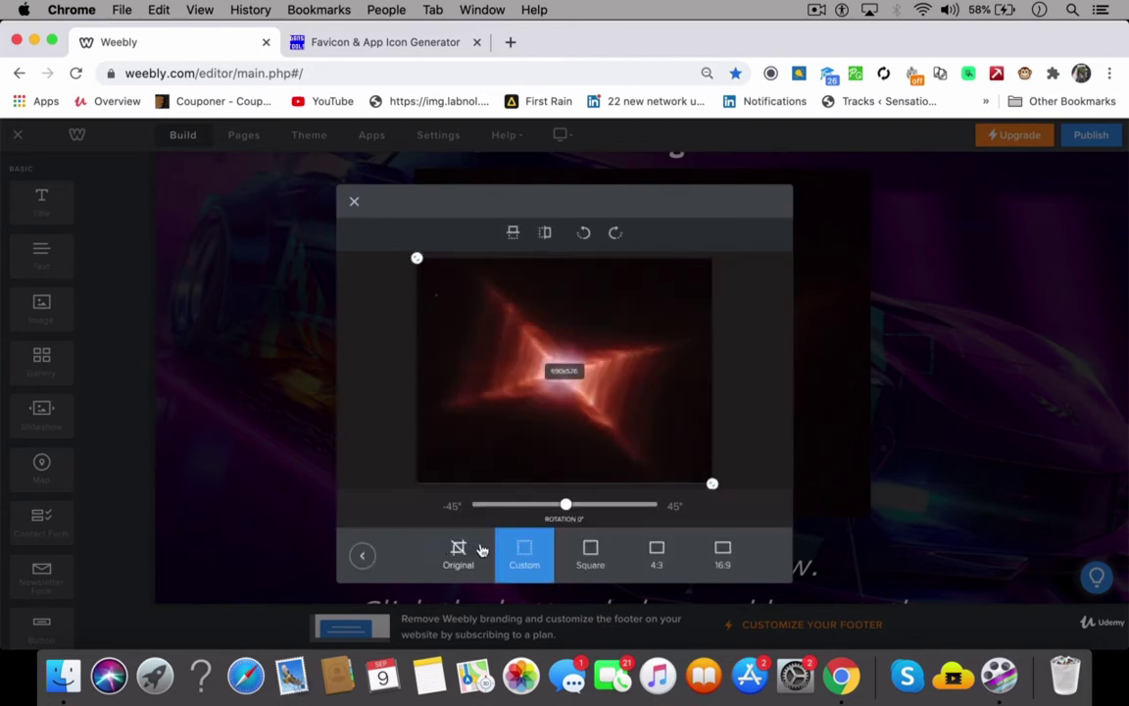
pyautogui.click(361, 556)
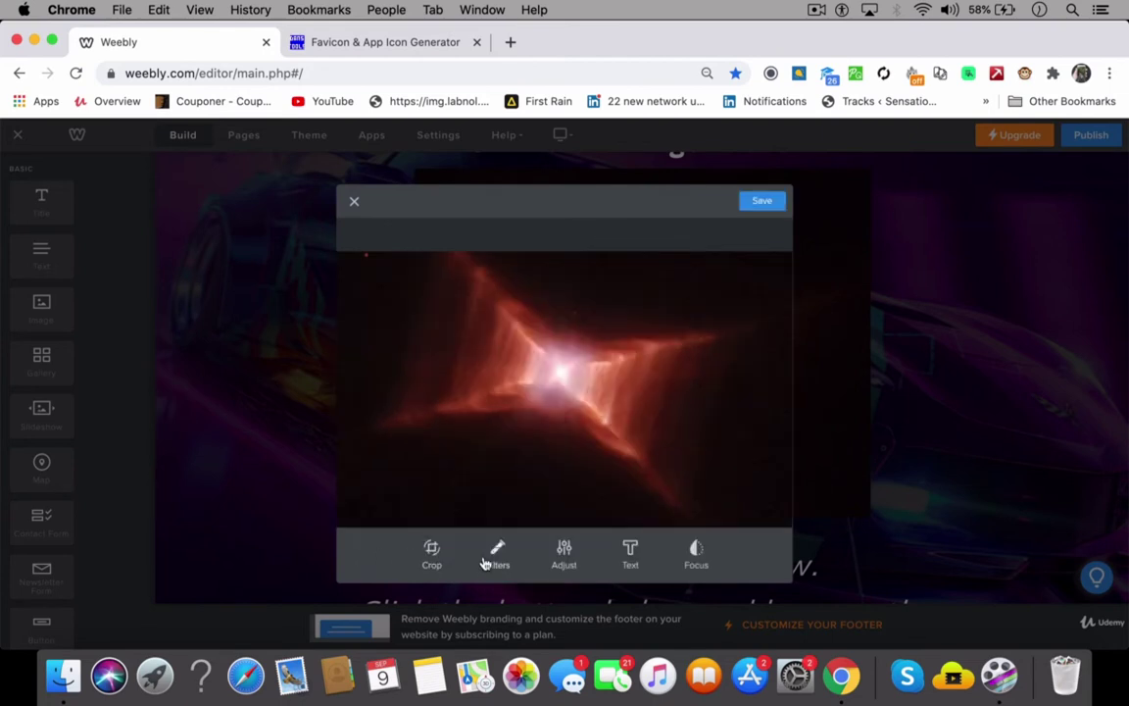
# Step: Try several filters on the nebula image and apply the Lenin filter at 100% intensity
pyautogui.click(496, 556)
pyautogui.click(527, 561)
pyautogui.click(573, 561)
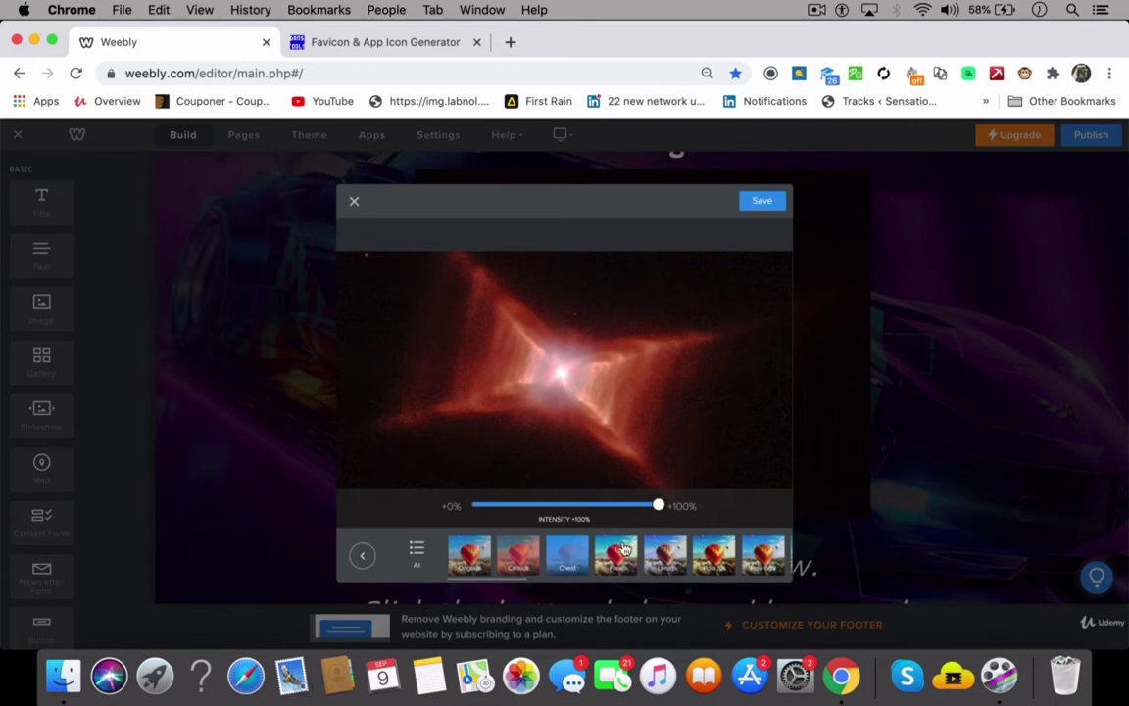
pyautogui.click(618, 560)
pyautogui.click(667, 553)
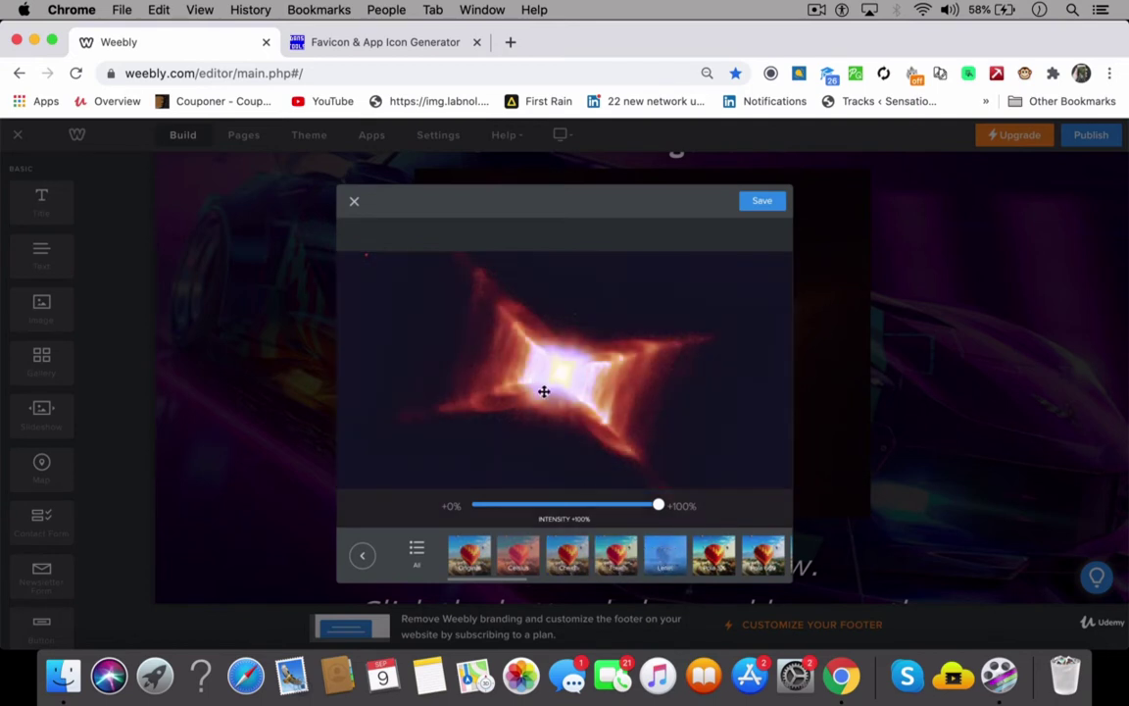
pyautogui.click(369, 554)
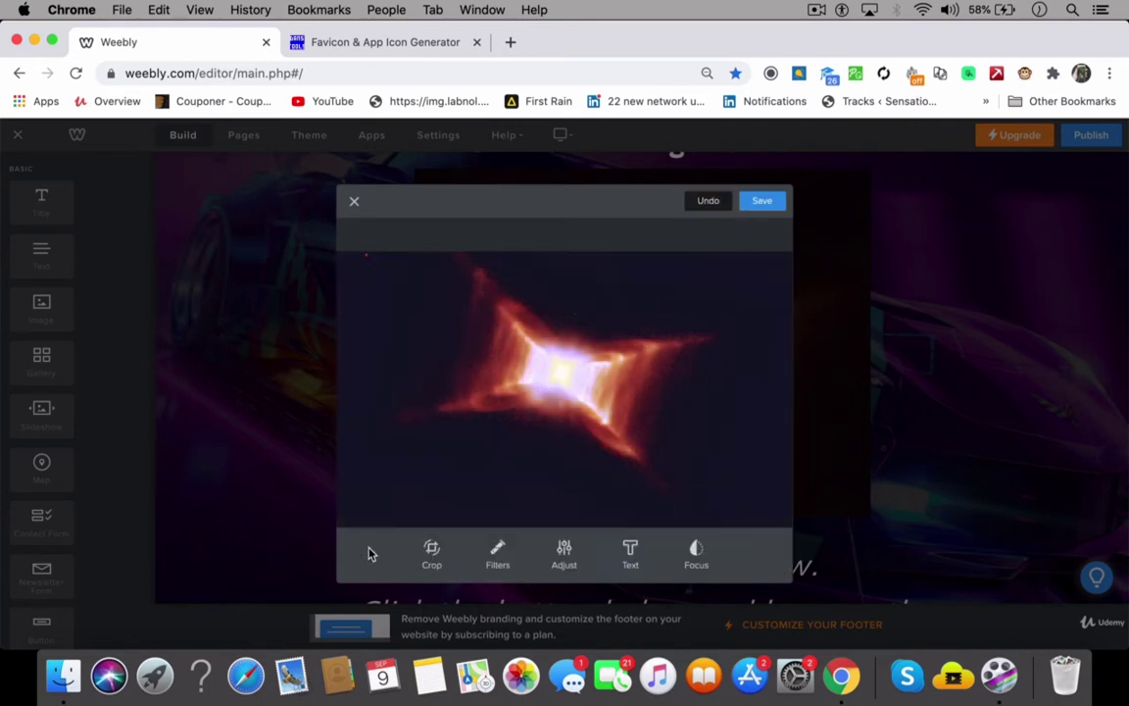
# Step: Try the brightness, saturation and contrast adjustments on the nebula image
pyautogui.click(563, 552)
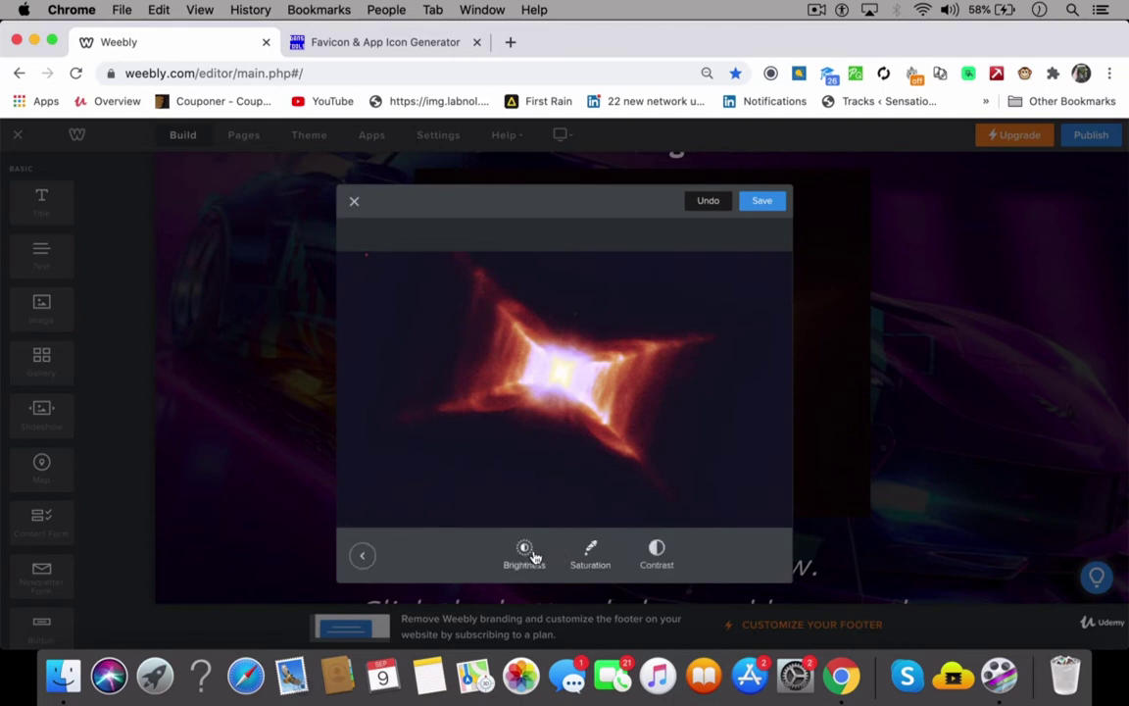
pyautogui.click(525, 552)
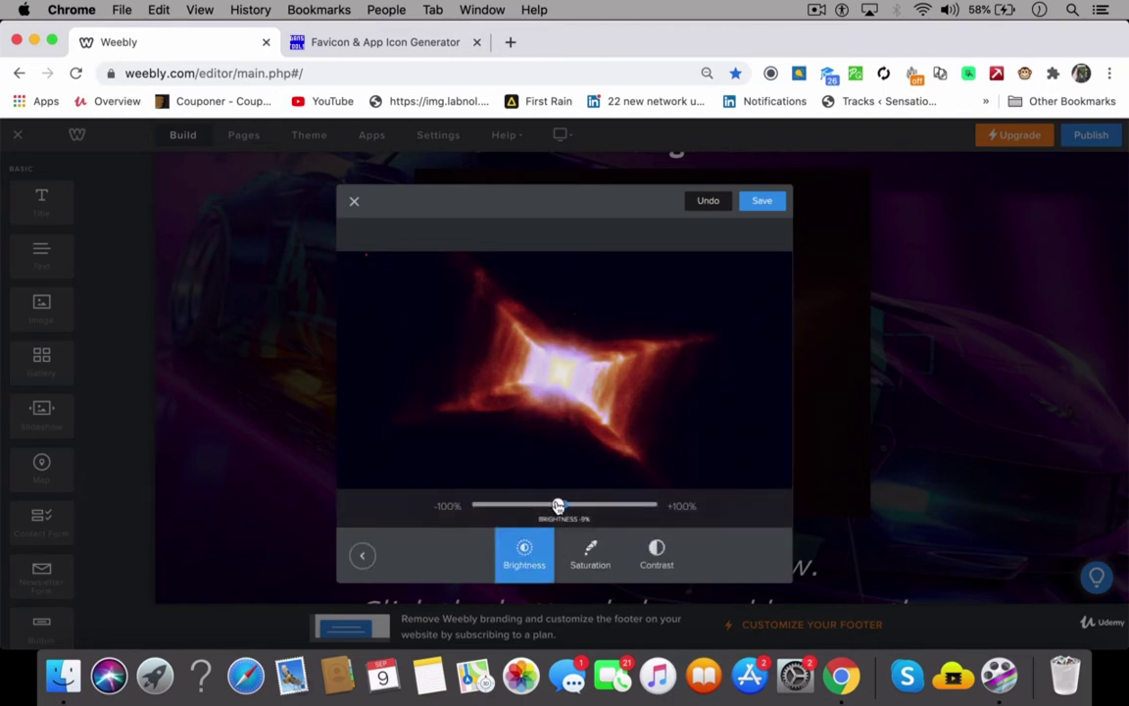
pyautogui.click(579, 555)
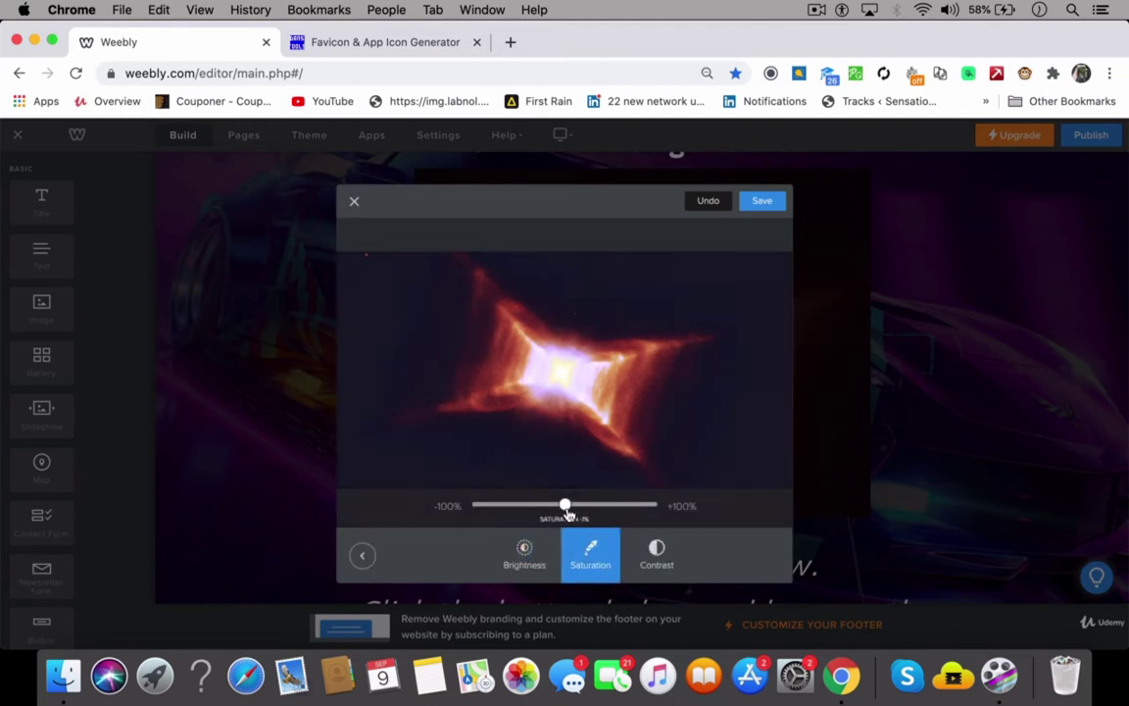
pyautogui.click(362, 562)
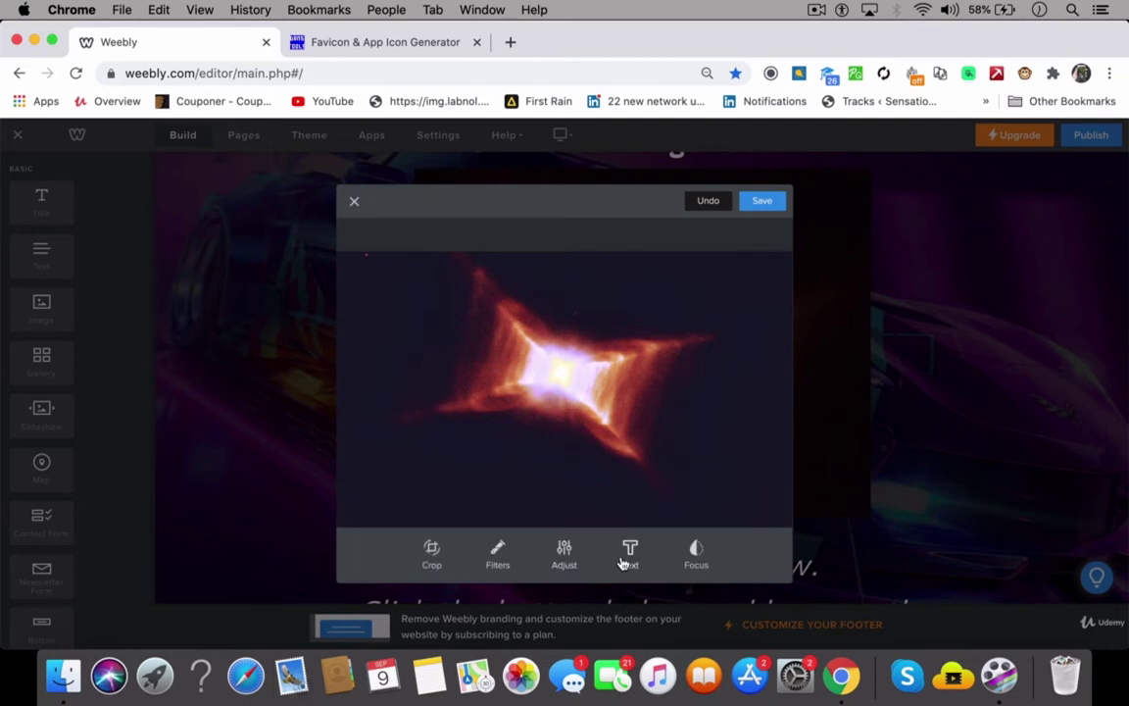
pyautogui.click(565, 551)
pyautogui.click(673, 560)
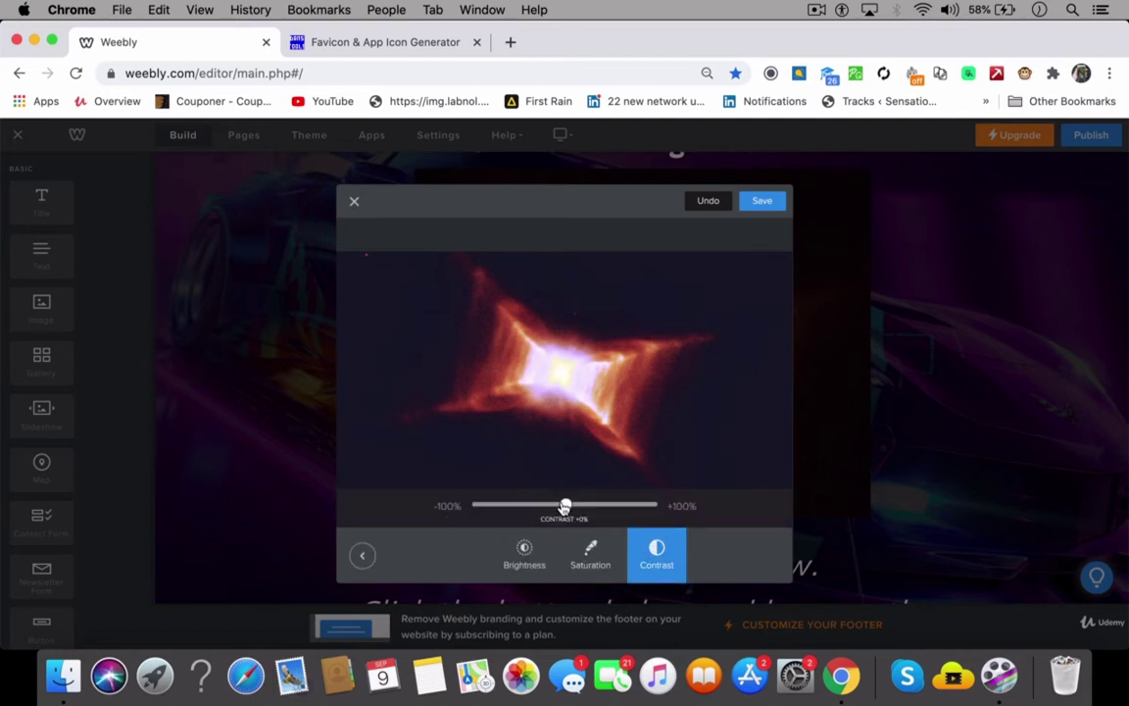
pyautogui.moveTo(566, 507); pyautogui.dragTo(563, 509)
pyautogui.click(370, 556)
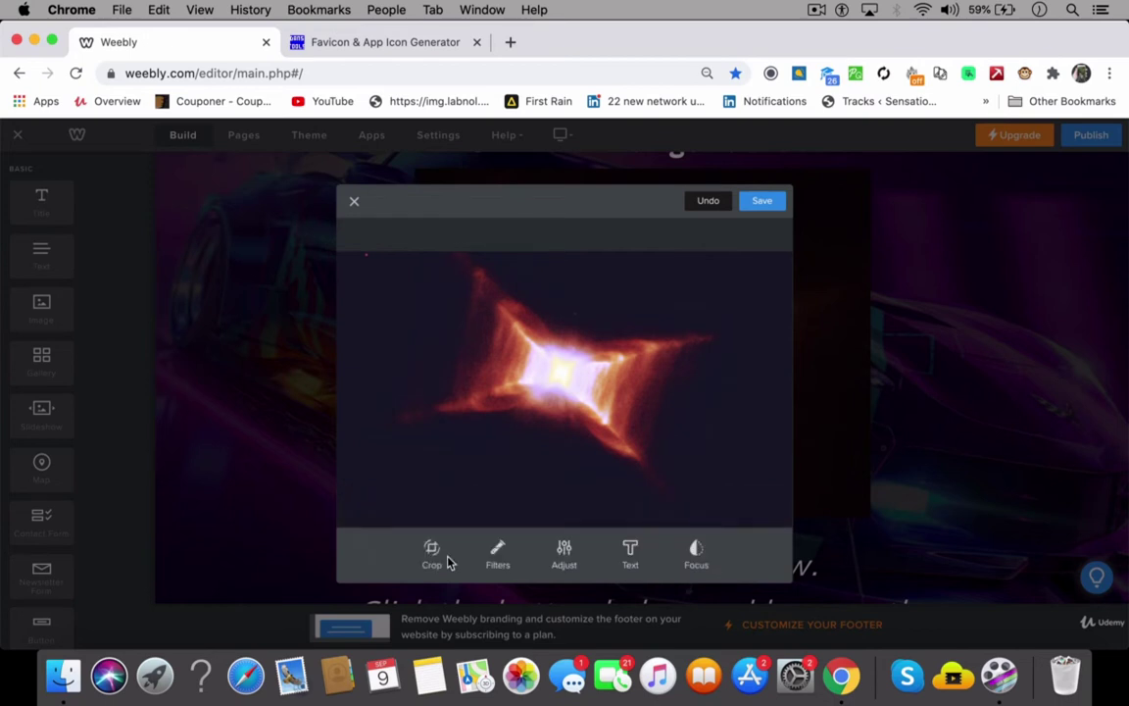
# Step: Add the red caption "Adding Text" at size 34 near the lower edge of the nebula image
pyautogui.click(631, 555)
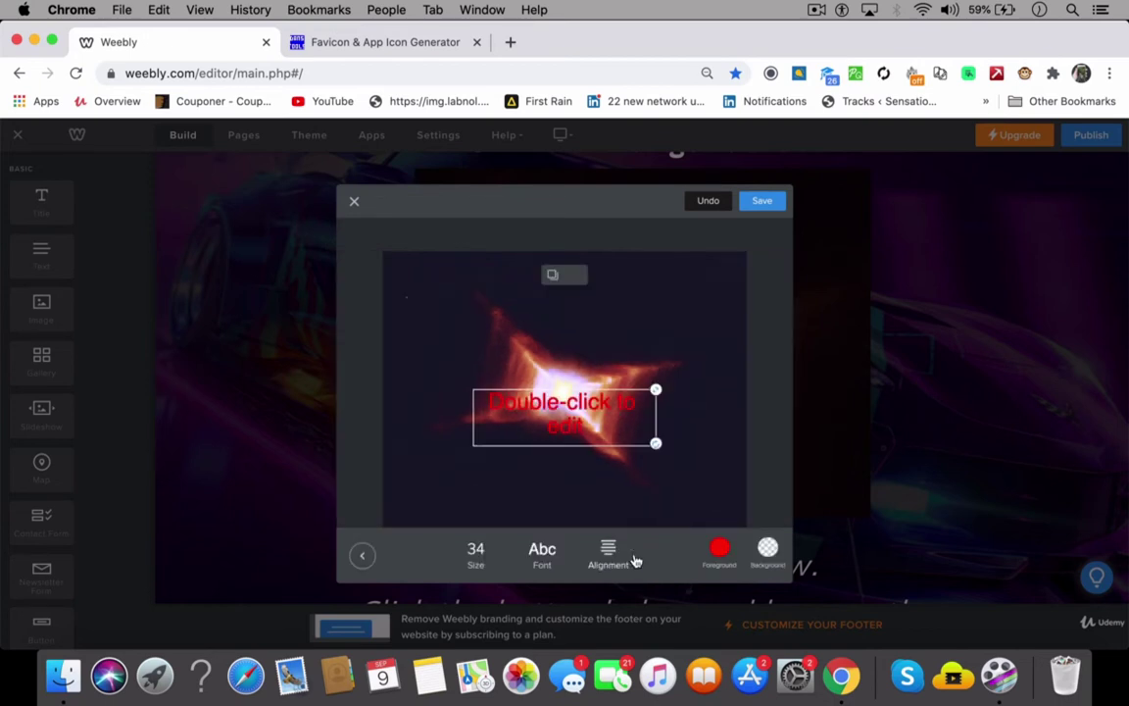
pyautogui.moveTo(587, 413); pyautogui.dragTo(567, 484)
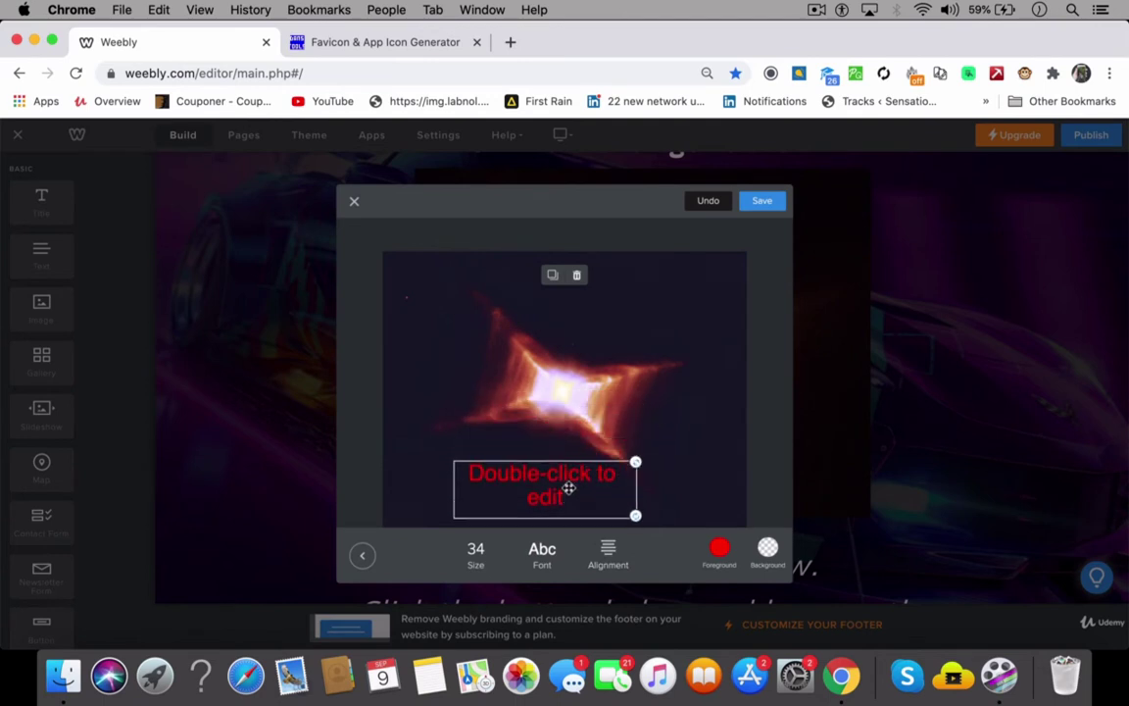
pyautogui.doubleClick(568, 484)
pyautogui.write('Adding Text')
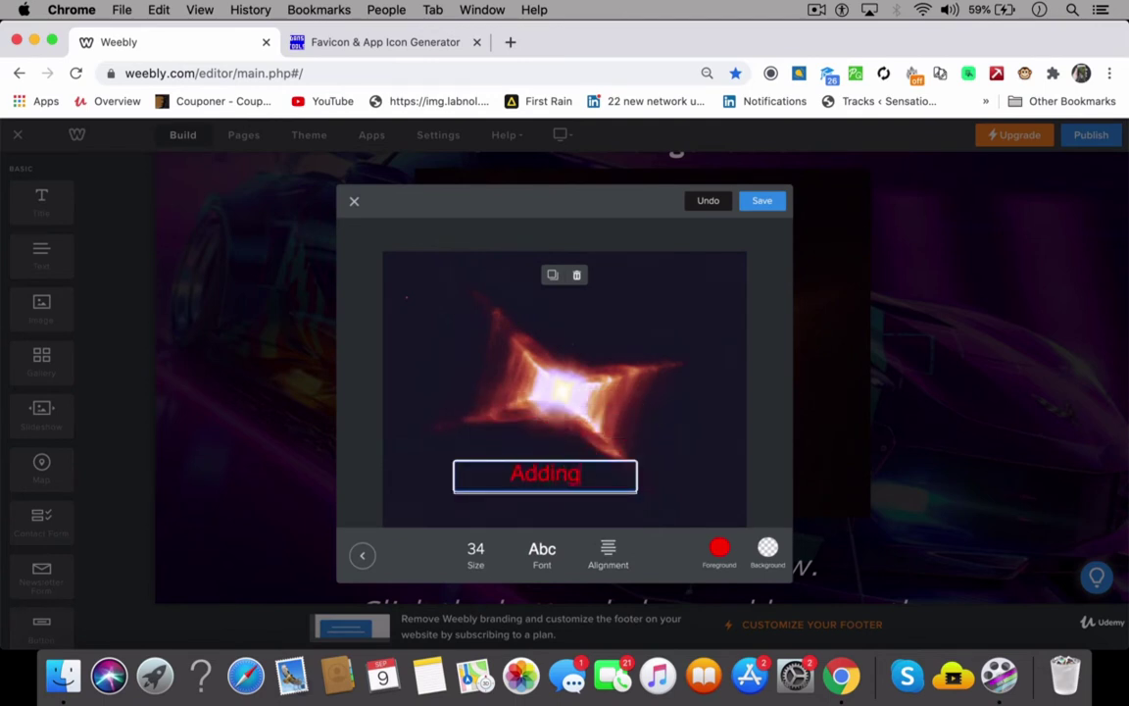
pyautogui.click(361, 555)
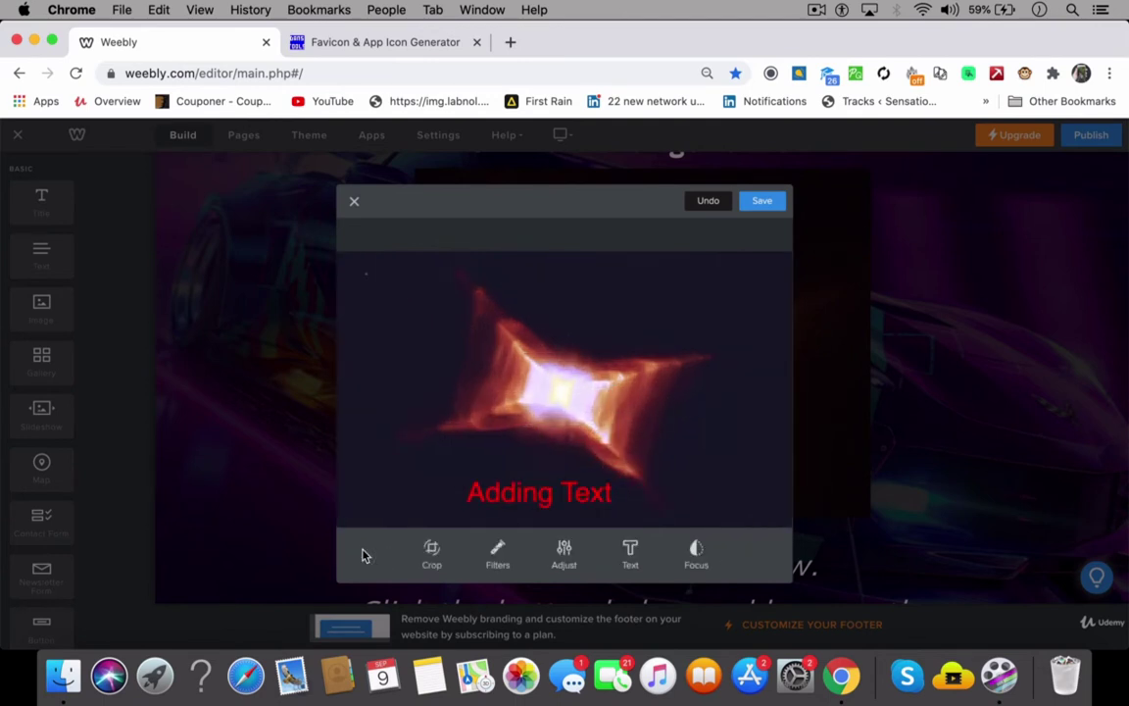
pyautogui.click(631, 551)
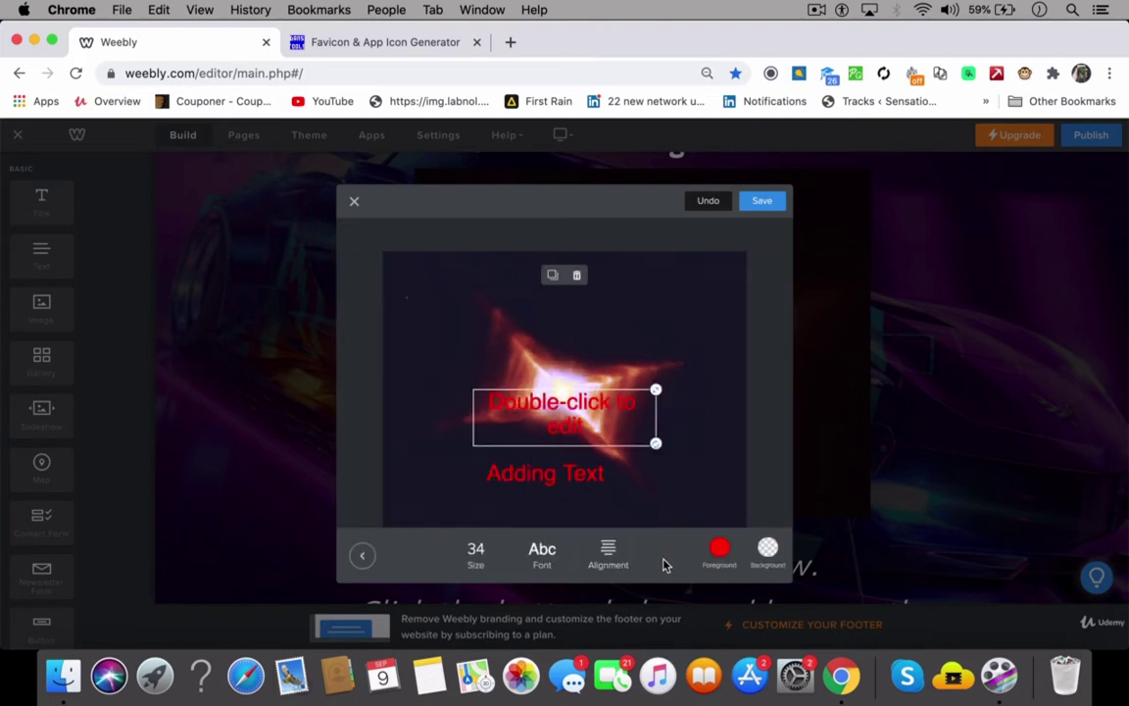
pyautogui.click(541, 551)
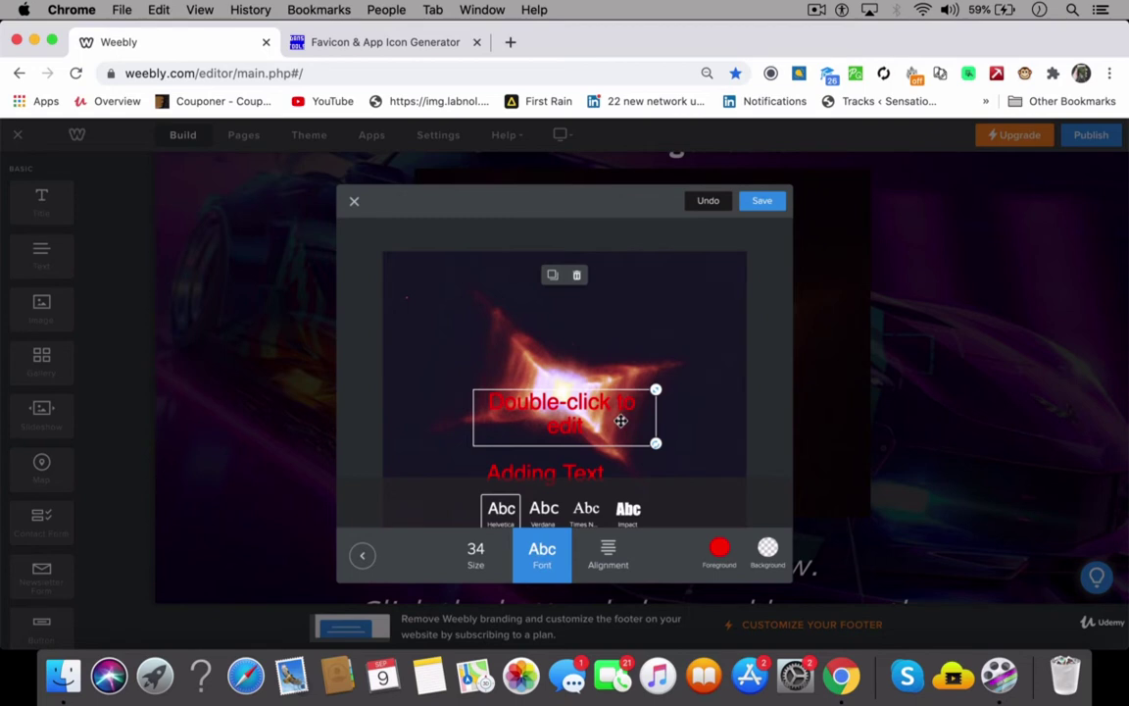
pyautogui.click(578, 276)
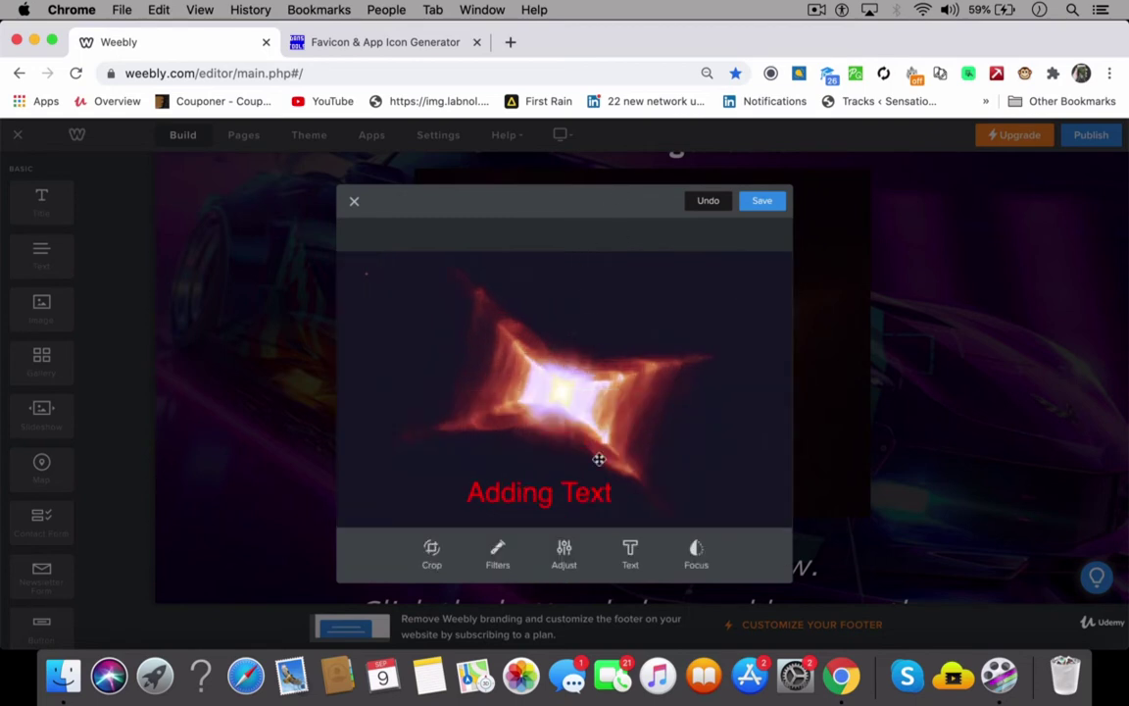
# Step: Left-align the "Adding Text" caption on the nebula image and view its background colour choices
pyautogui.click(588, 518)
pyautogui.click(608, 549)
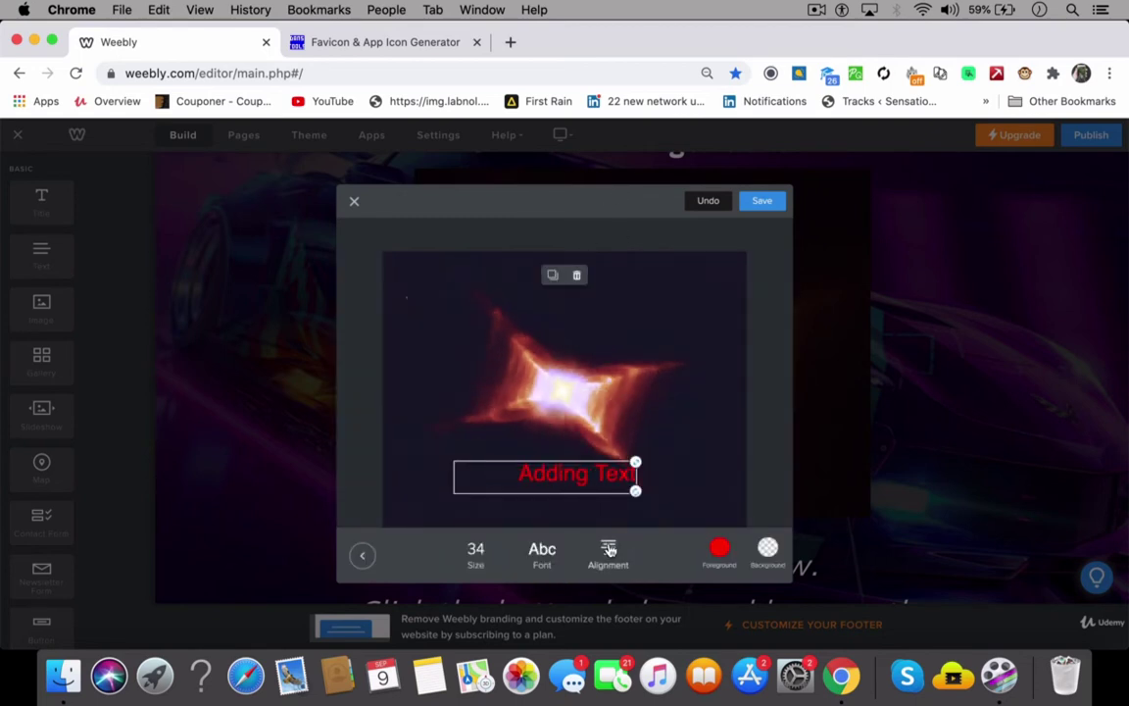
pyautogui.click(608, 549)
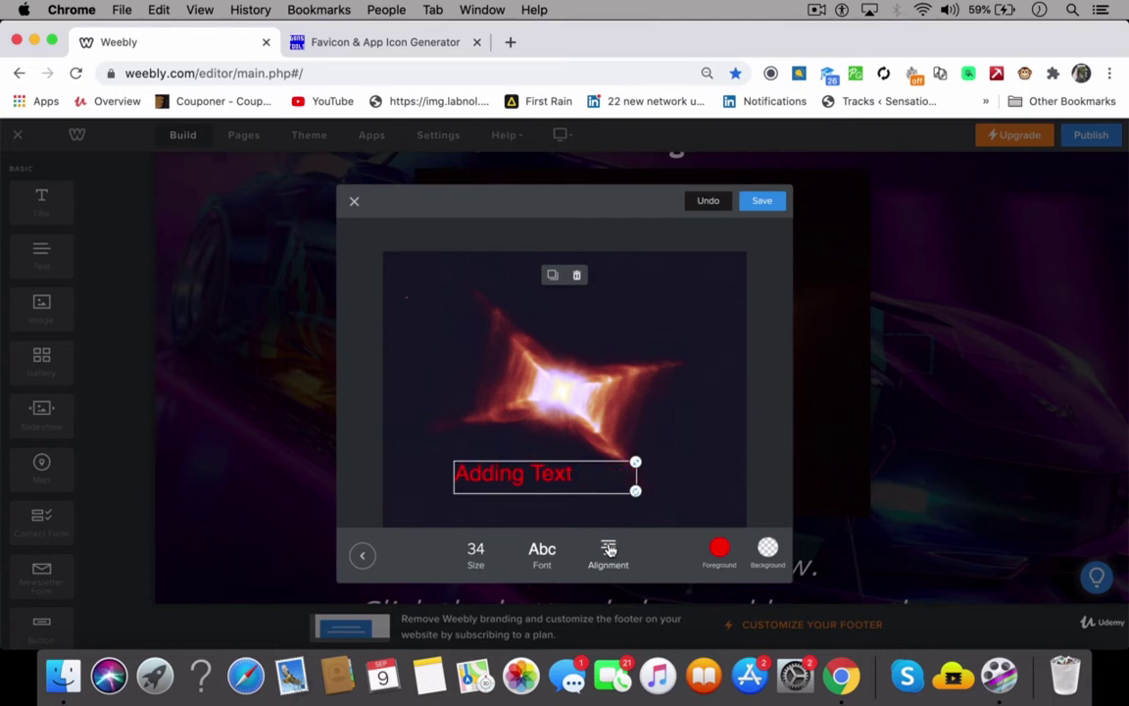
pyautogui.click(769, 549)
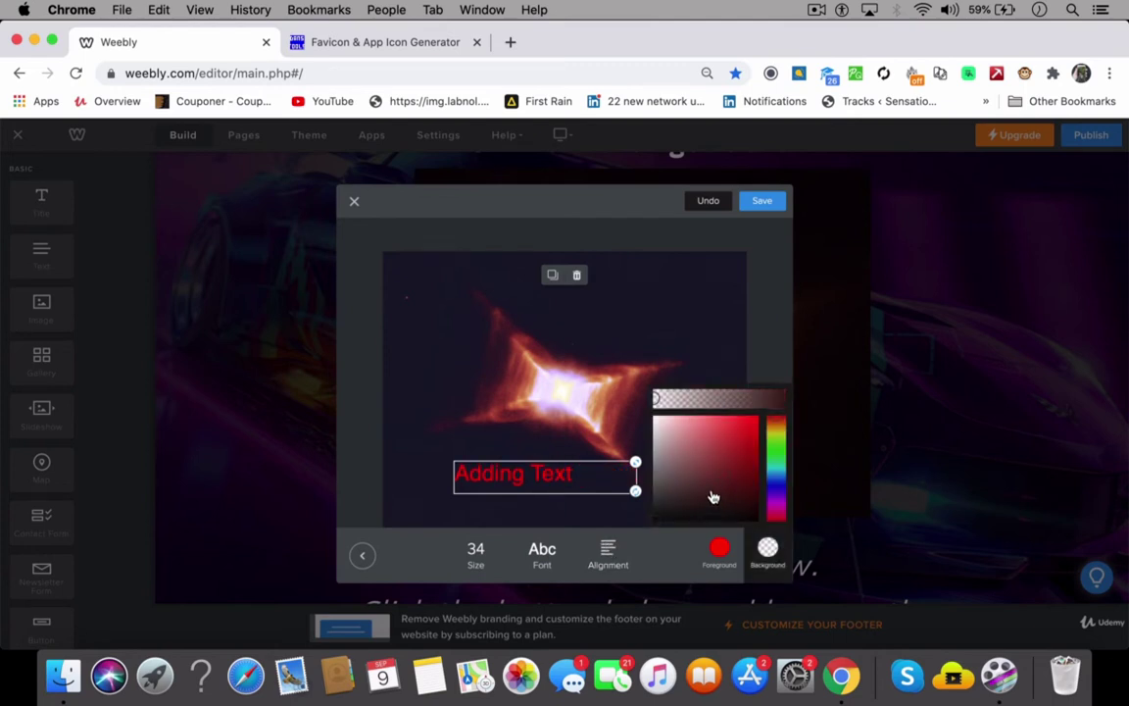
pyautogui.click(676, 426)
pyautogui.click(592, 428)
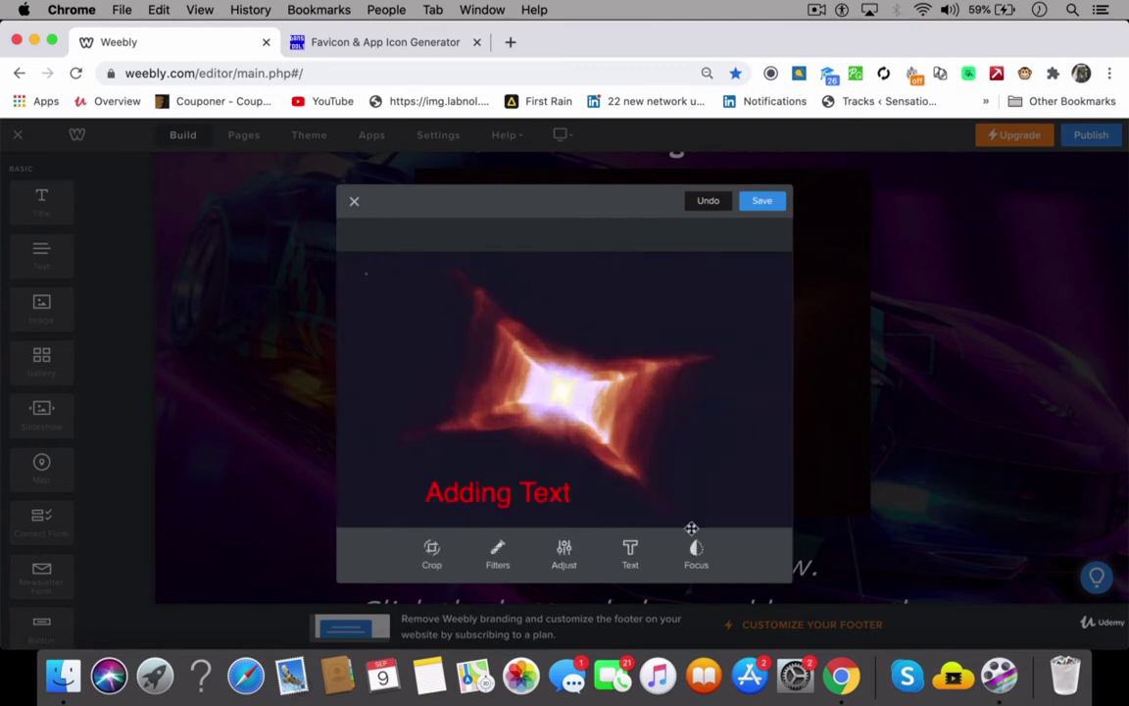
# Step: Remove the extra placeholder text box and change the "Adding Text" caption's foreground colour to near-white
pyautogui.click(630, 551)
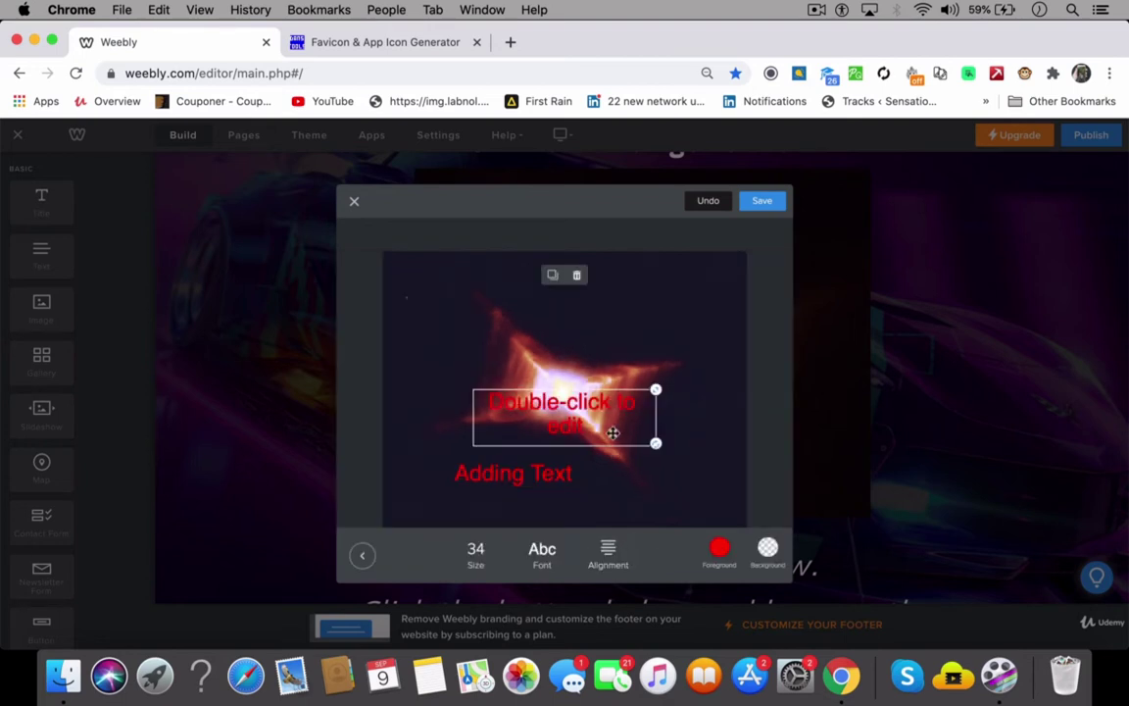
pyautogui.click(575, 279)
pyautogui.click(537, 489)
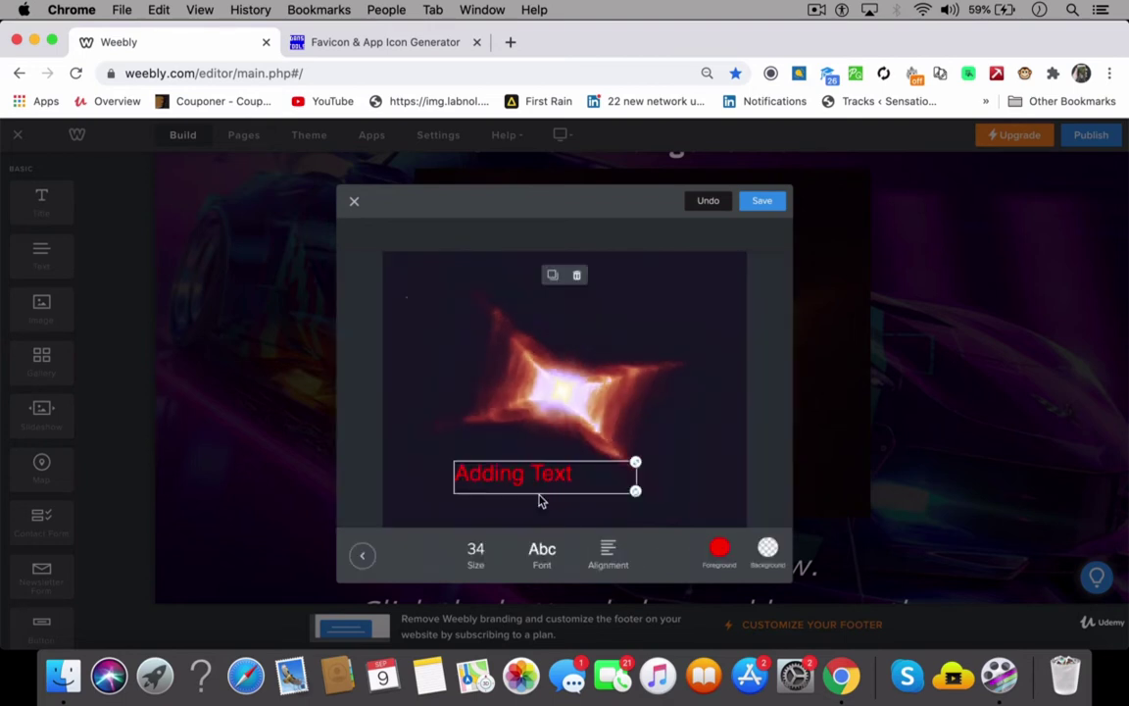
pyautogui.click(716, 556)
pyautogui.moveTo(681, 484); pyautogui.dragTo(608, 423)
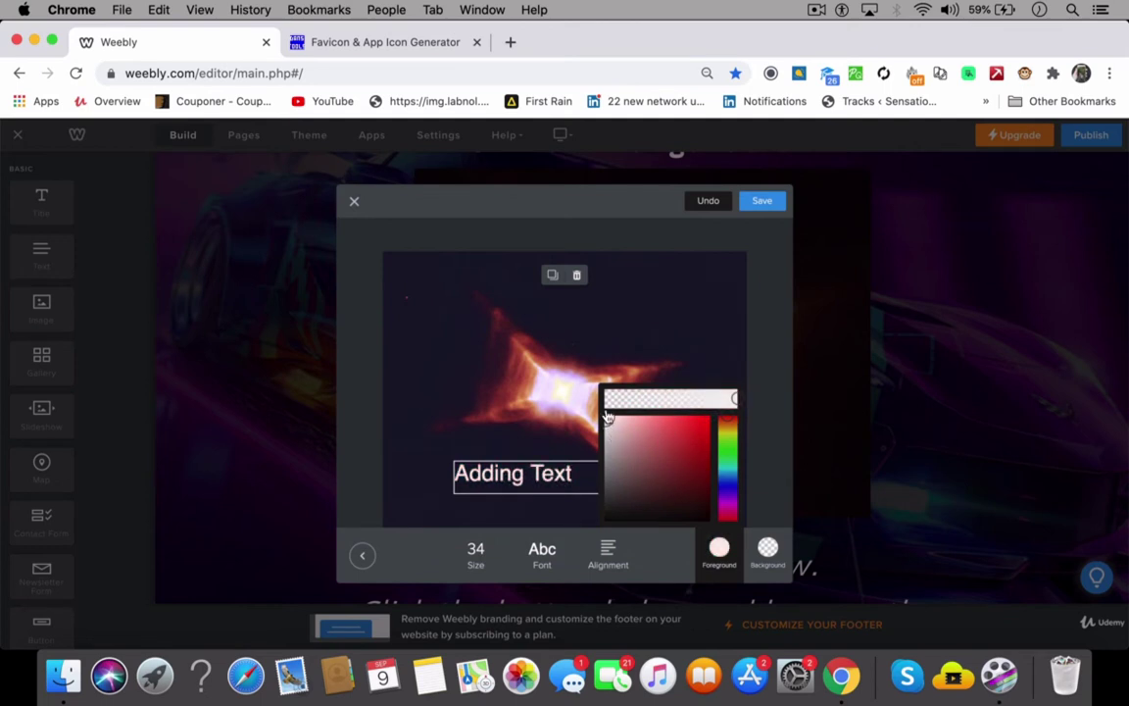
pyautogui.click(510, 422)
# Step: Try a radial focus with an enlarged circle on the nebula image, and switch to the linear focus
pyautogui.click(689, 560)
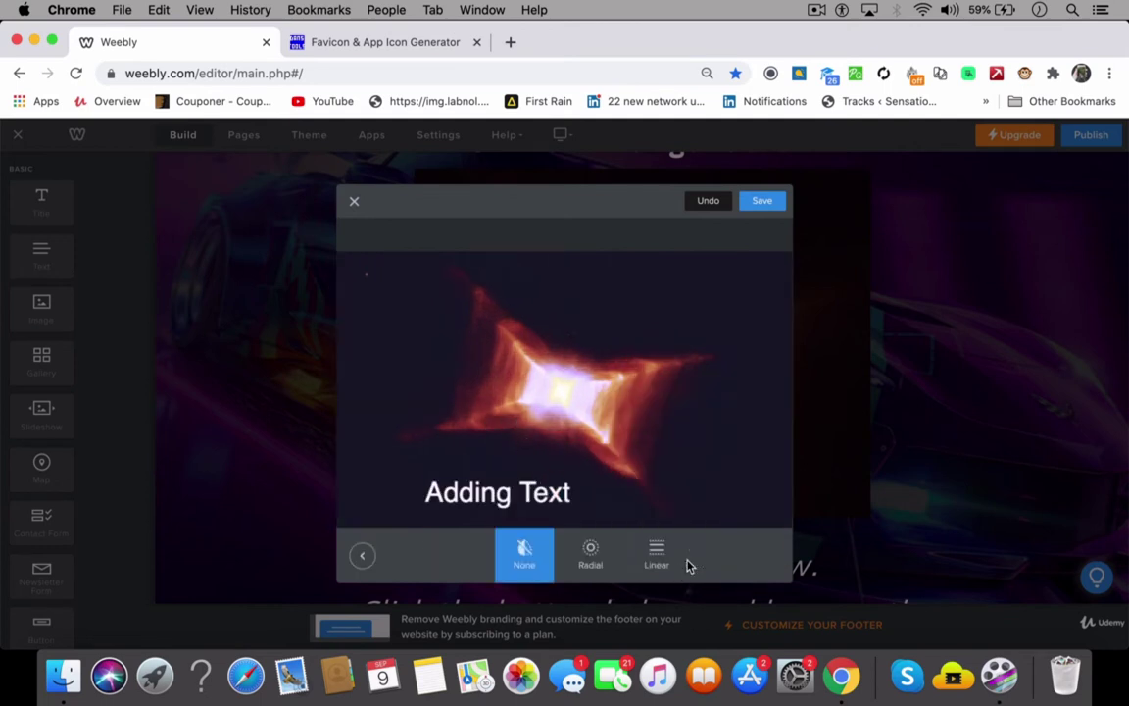
pyautogui.click(591, 559)
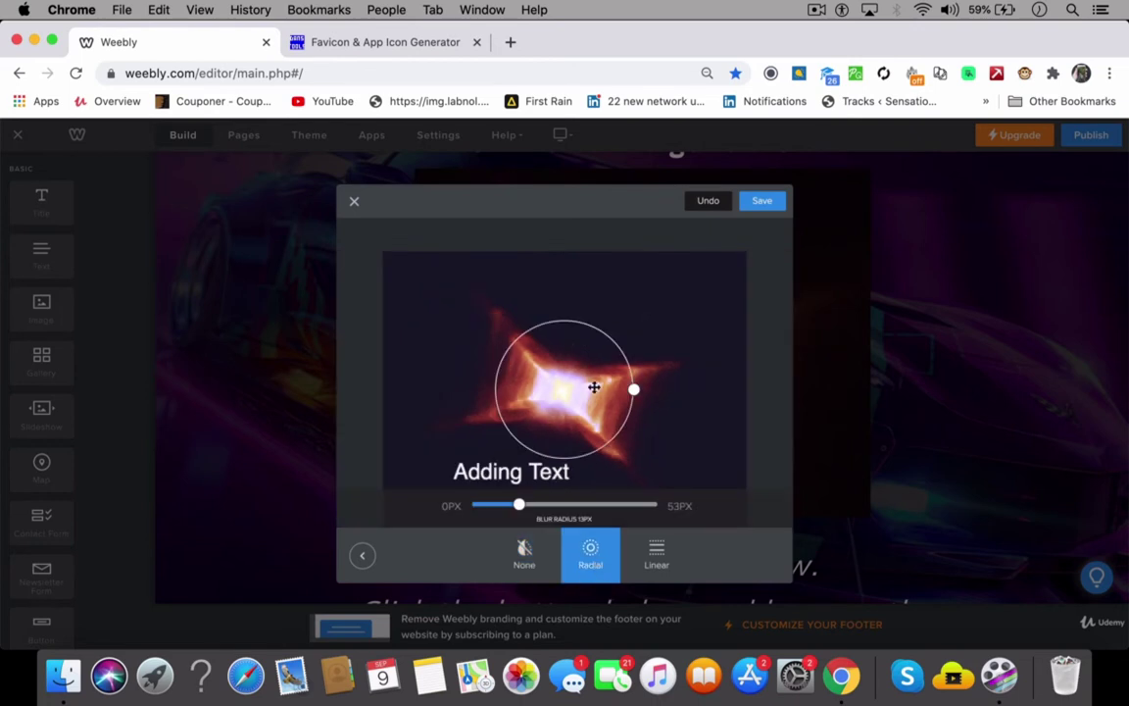
pyautogui.moveTo(630, 393); pyautogui.dragTo(708, 429)
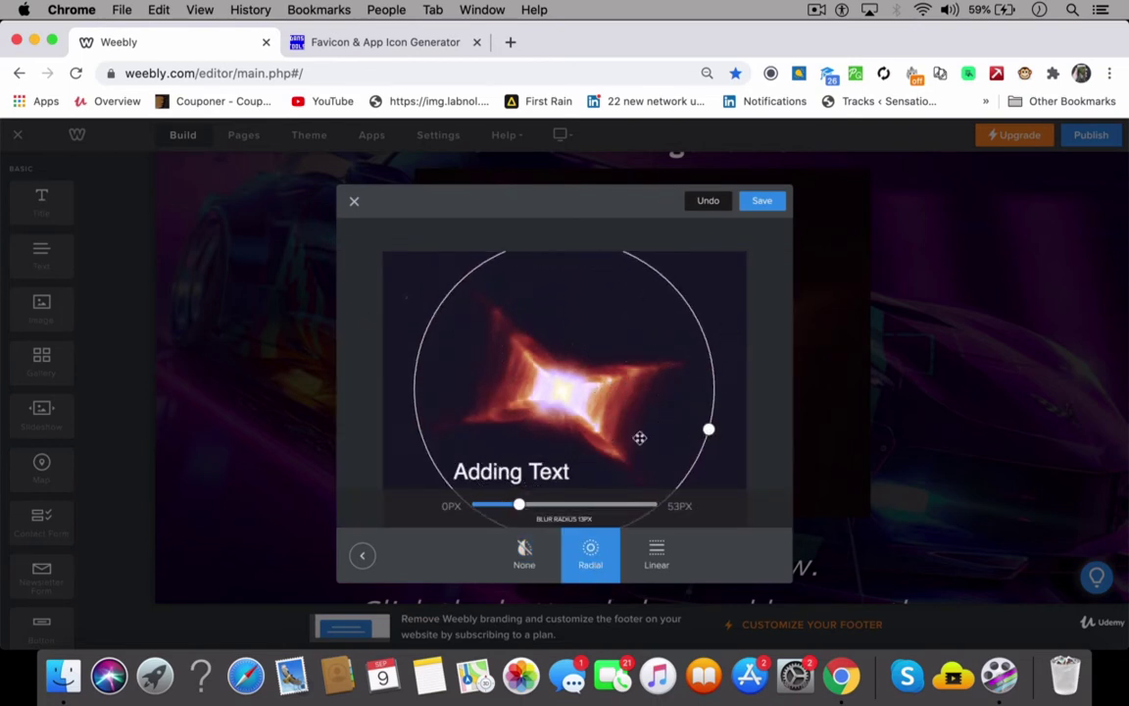
pyautogui.click(667, 570)
# Step: Apply a radial focus with a 52 px blur radius, shifting and enlarging its circle around the nebula's centre
pyautogui.click(591, 555)
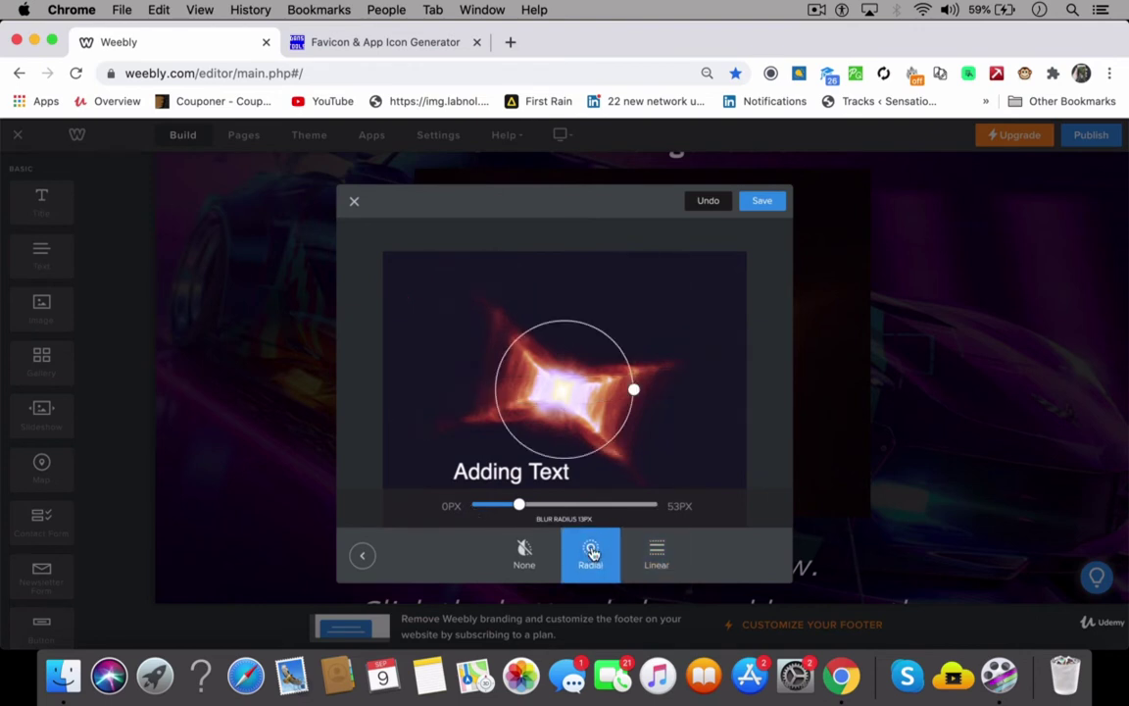
pyautogui.moveTo(520, 509); pyautogui.dragTo(656, 506)
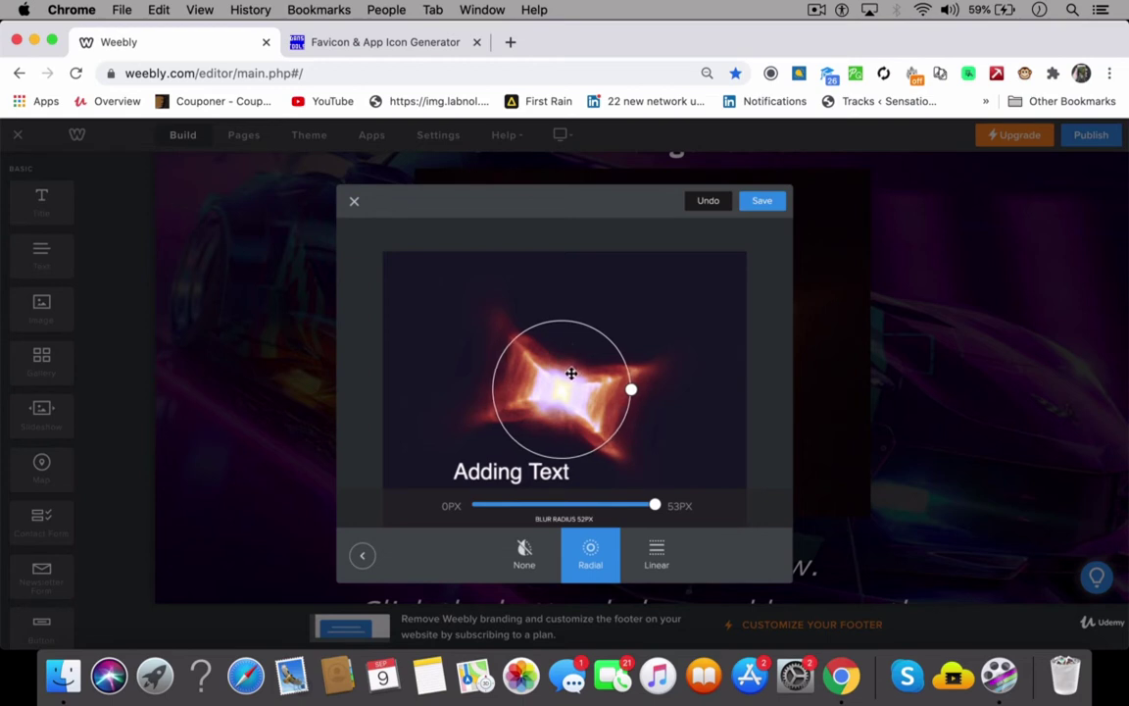
pyautogui.moveTo(569, 374)
pyautogui.mouseDown()
pyautogui.moveTo(516, 327)
pyautogui.moveTo(507, 335)
pyautogui.moveTo(610, 361)
pyautogui.moveTo(620, 379)
pyautogui.moveTo(564, 374)
pyautogui.mouseUp()
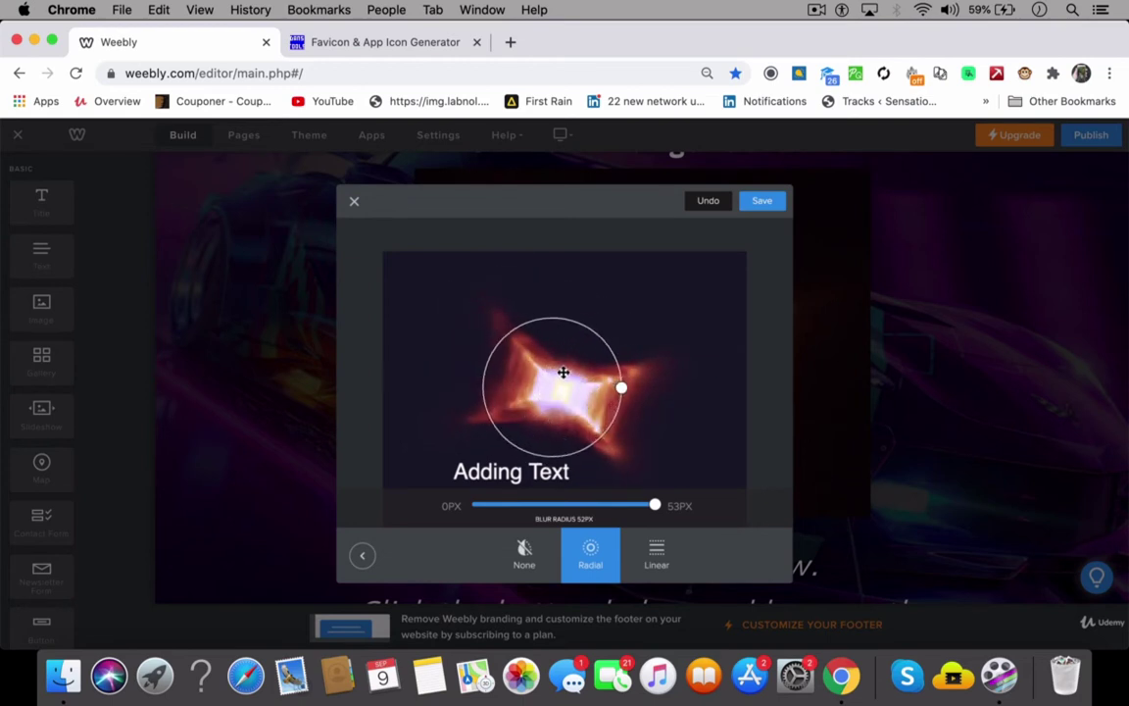
pyautogui.moveTo(620, 388); pyautogui.dragTo(667, 432)
pyautogui.click(362, 555)
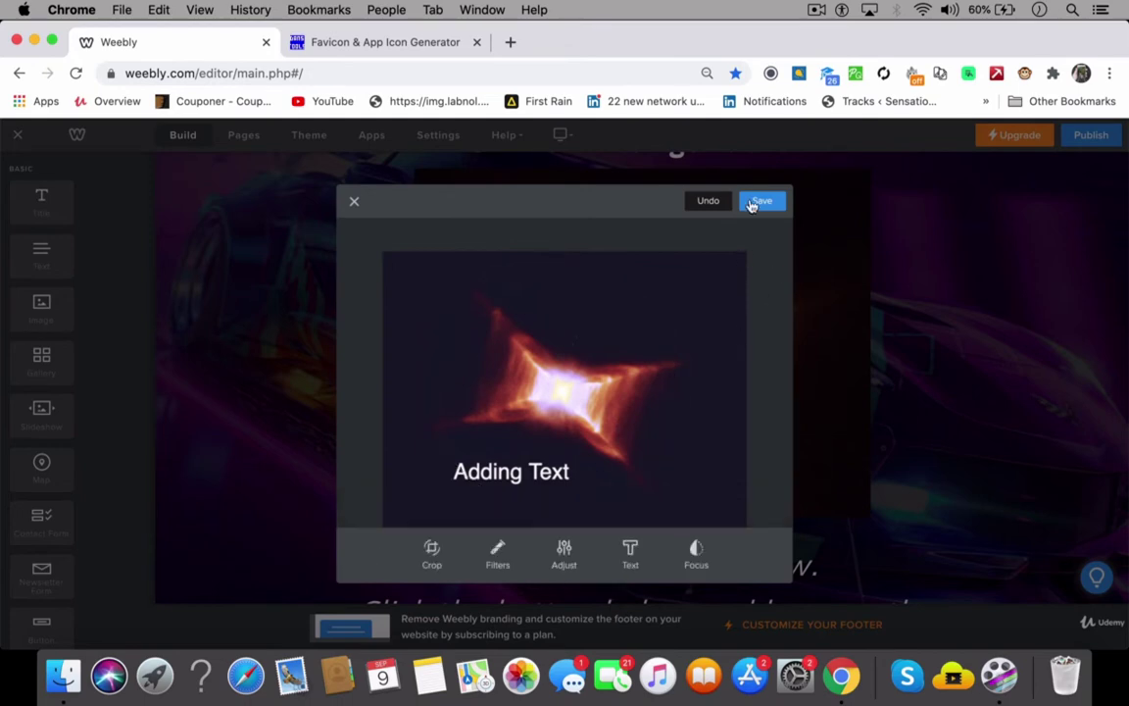
# Step: Close the nebula image editor and discard all changes made to the image
pyautogui.click(355, 204)
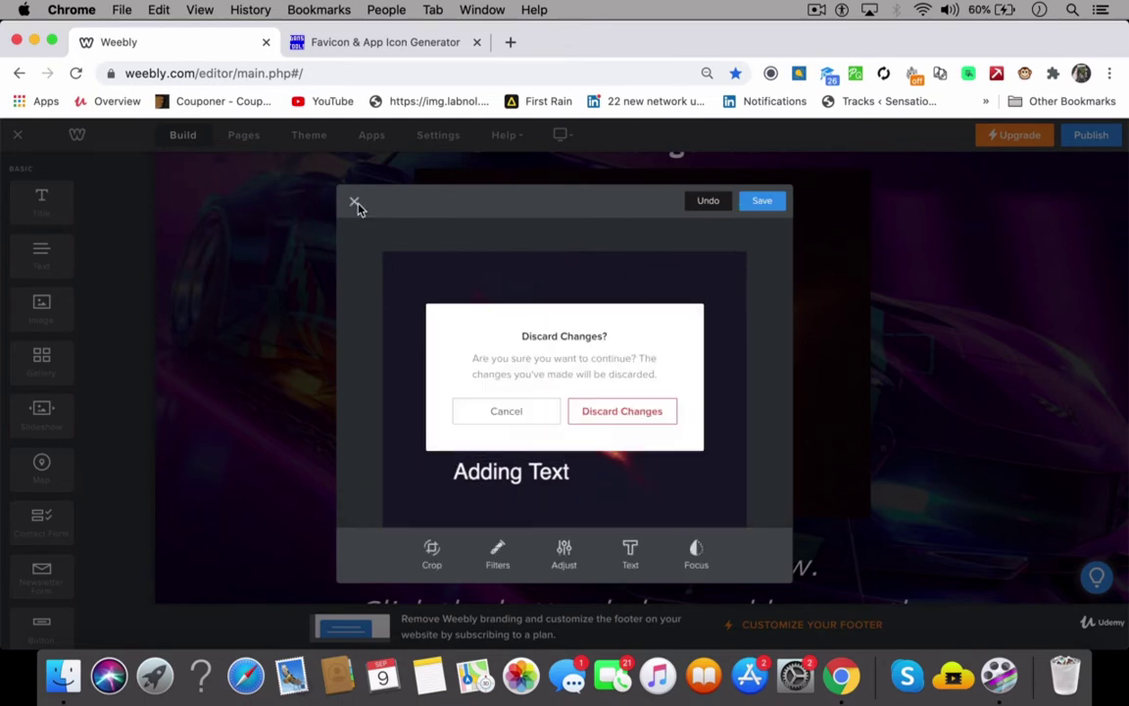
pyautogui.click(617, 420)
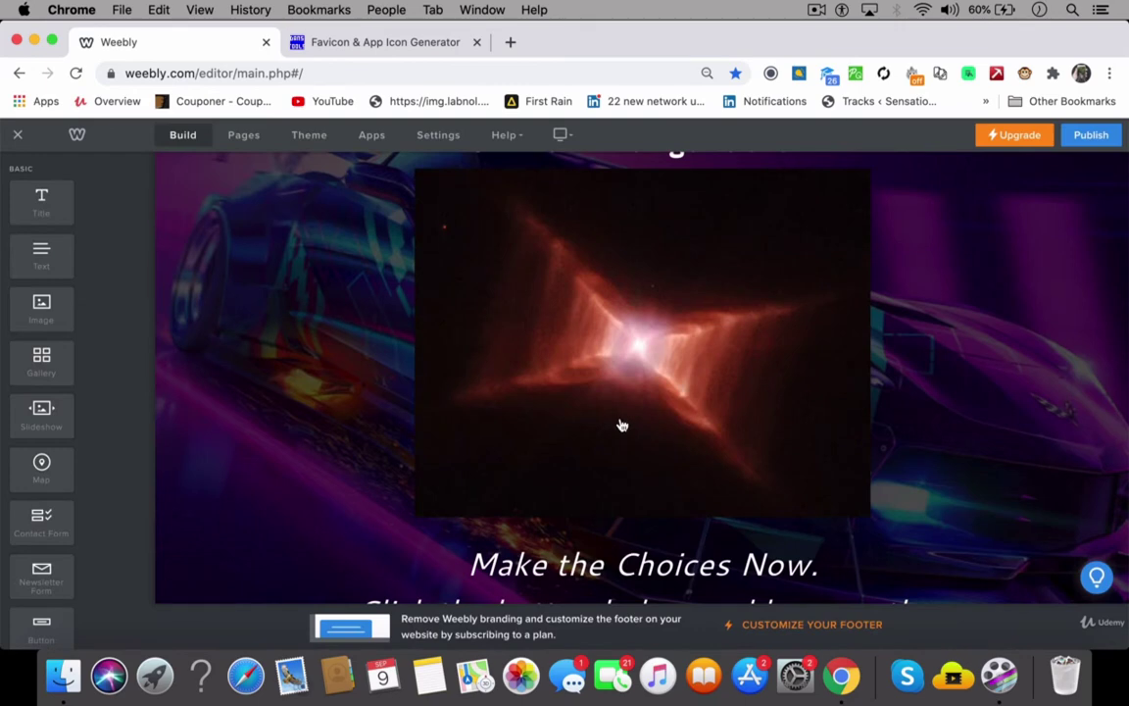
# Step: Add an image gallery between the hero headline and the nebula image, and view its upload options
pyautogui.scroll(5, 1059, 321)
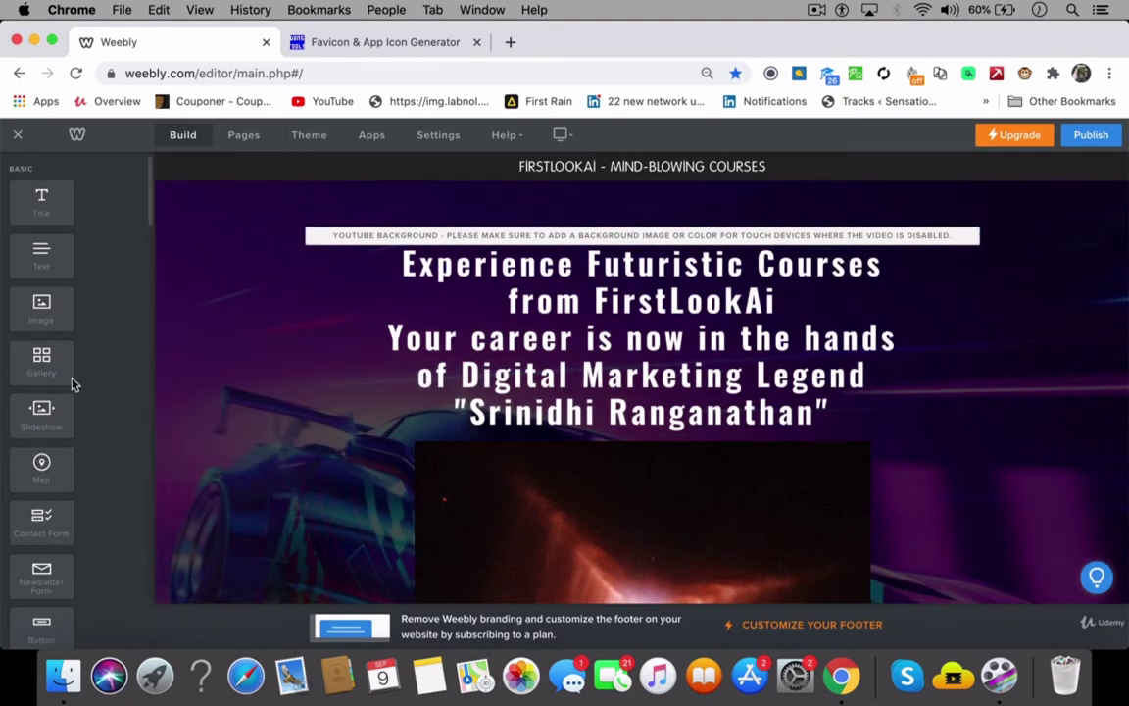
pyautogui.moveTo(55, 372); pyautogui.dragTo(605, 428)
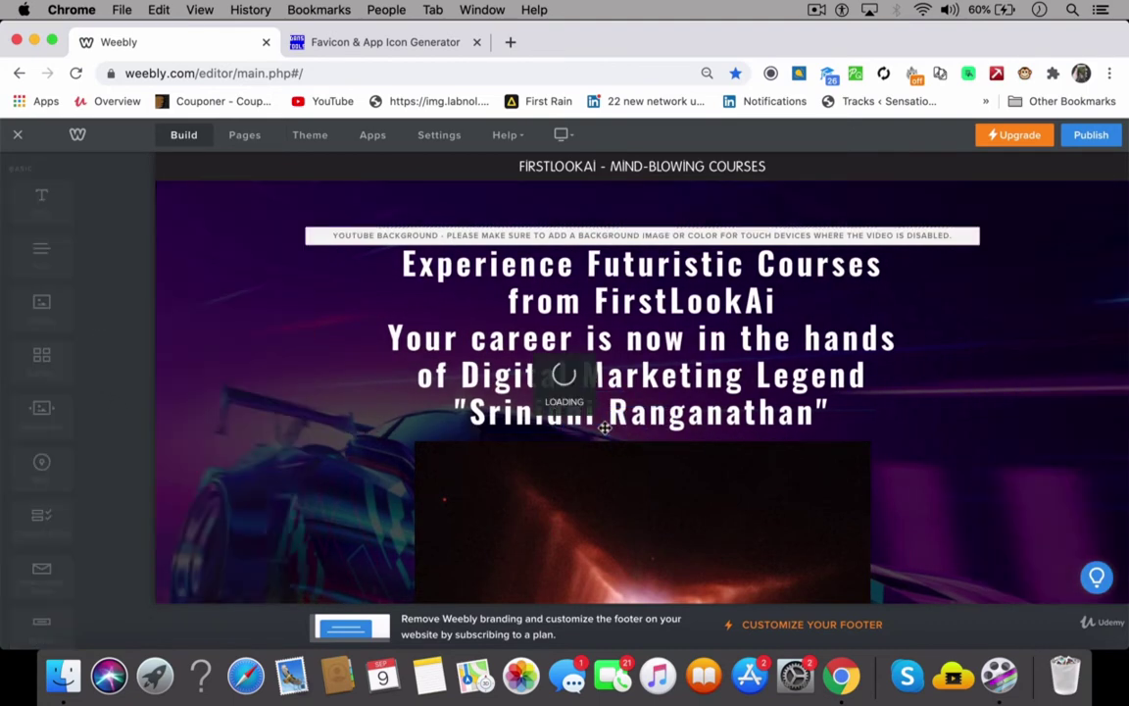
pyautogui.scroll(-3, 980, 427)
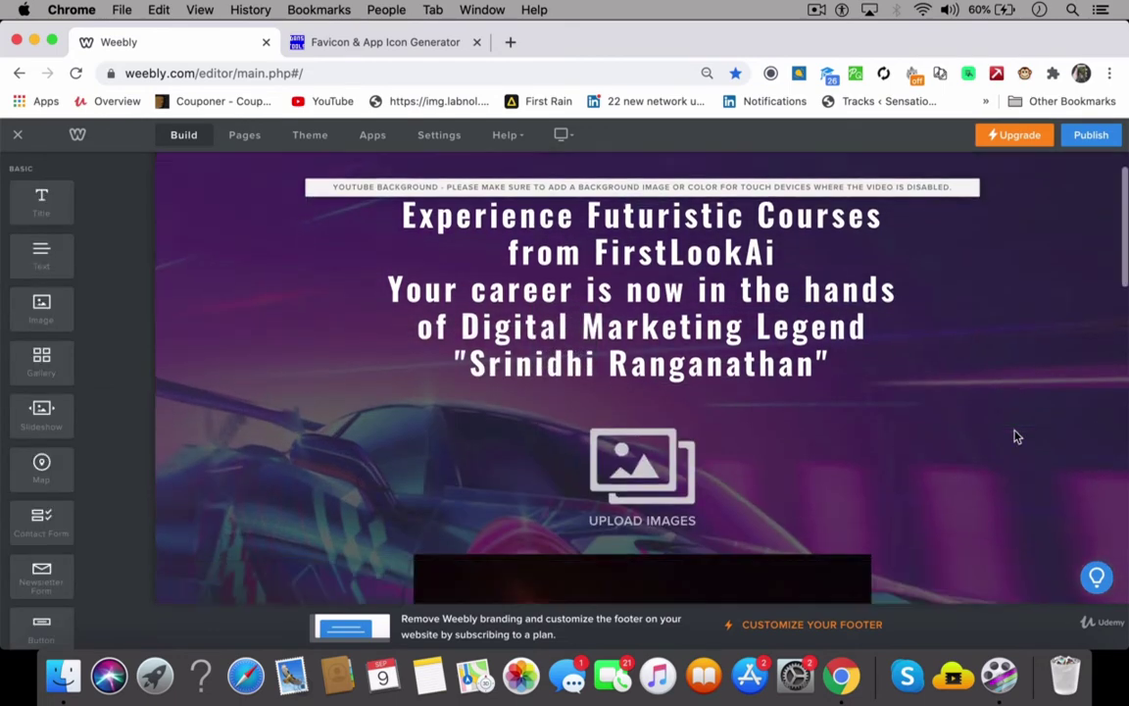
pyautogui.click(678, 414)
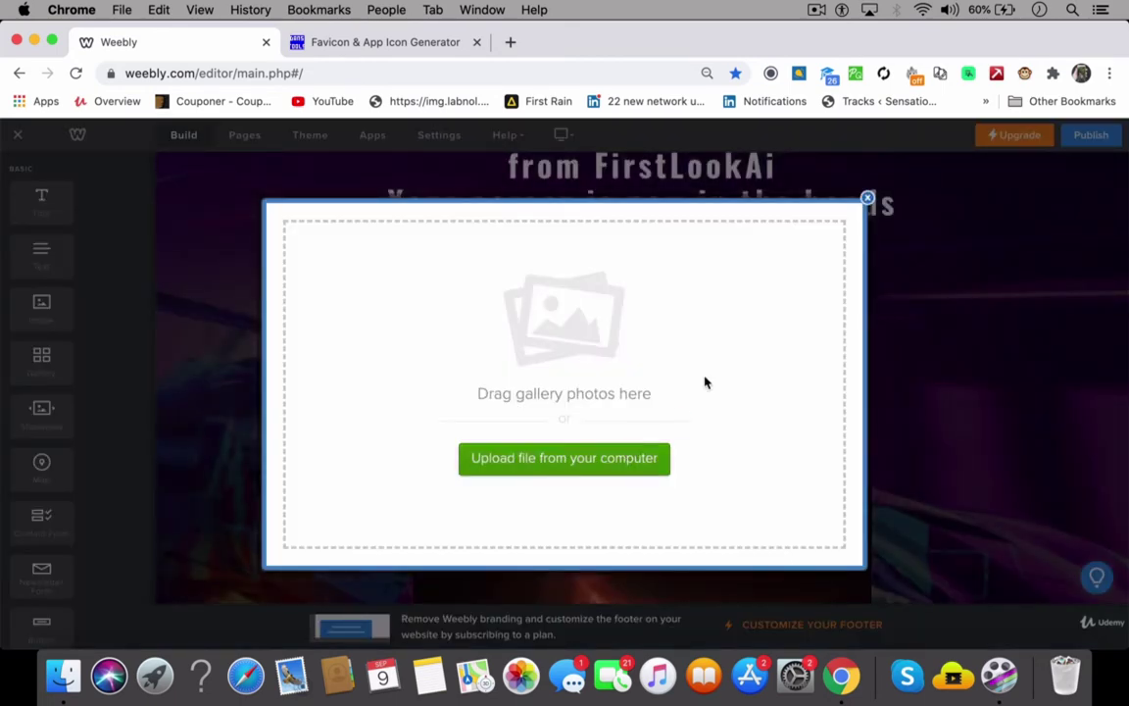
pyautogui.click(867, 200)
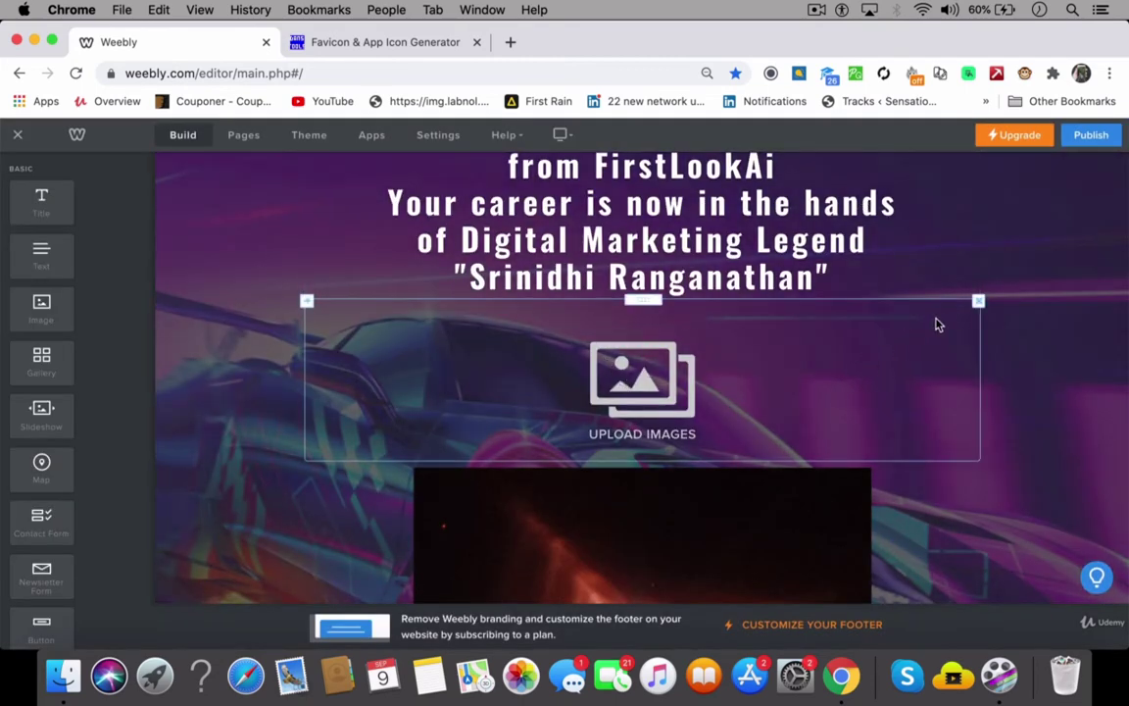
# Step: Delete the empty image gallery from the hero section
pyautogui.click(979, 301)
pyautogui.click(947, 258)
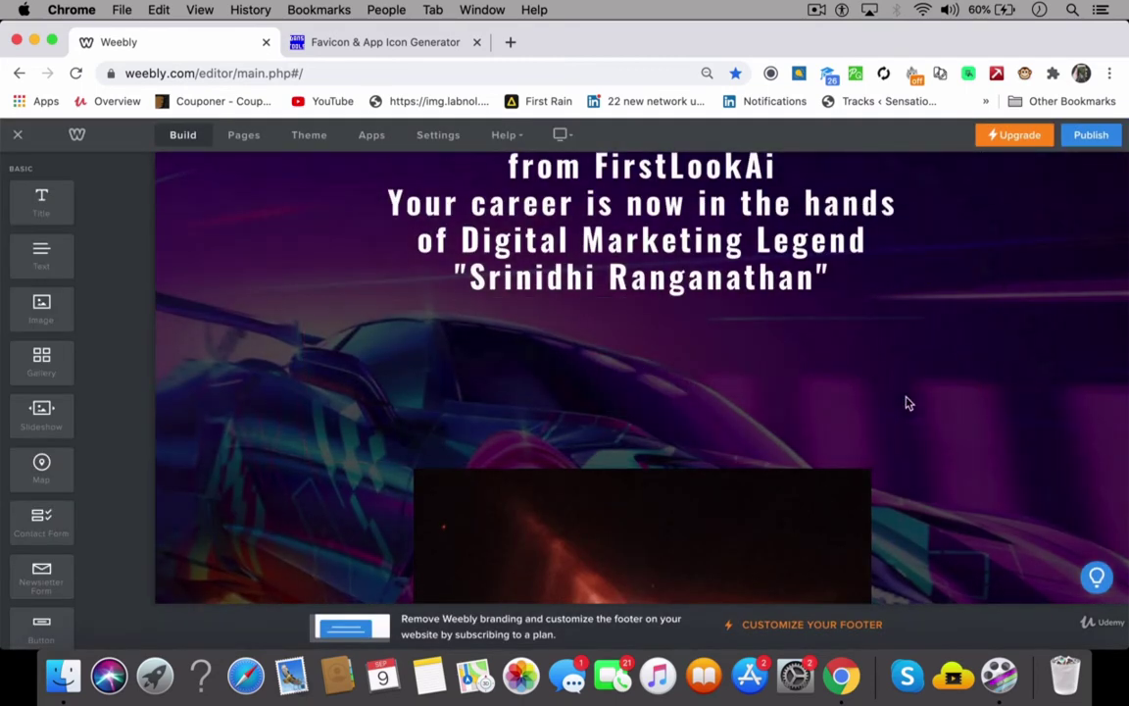
# Step: View the nebula image's settings and delete the image from the hero section
pyautogui.scroll(-3, 907, 398)
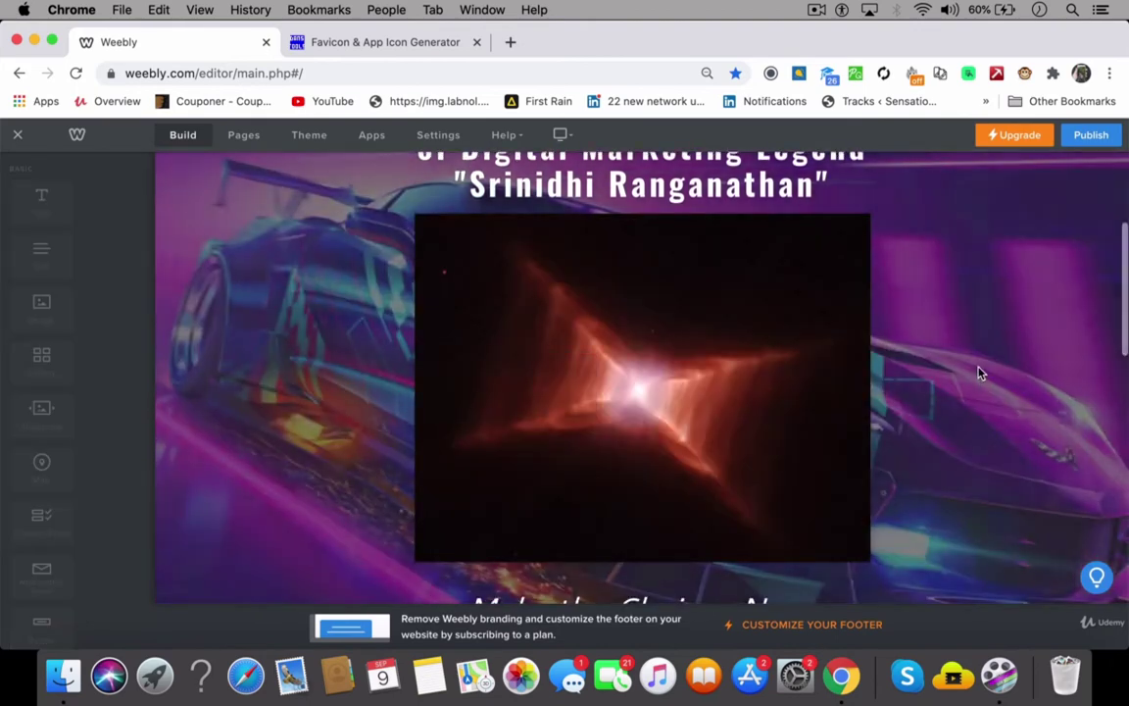
pyautogui.scroll(1, 1057, 338)
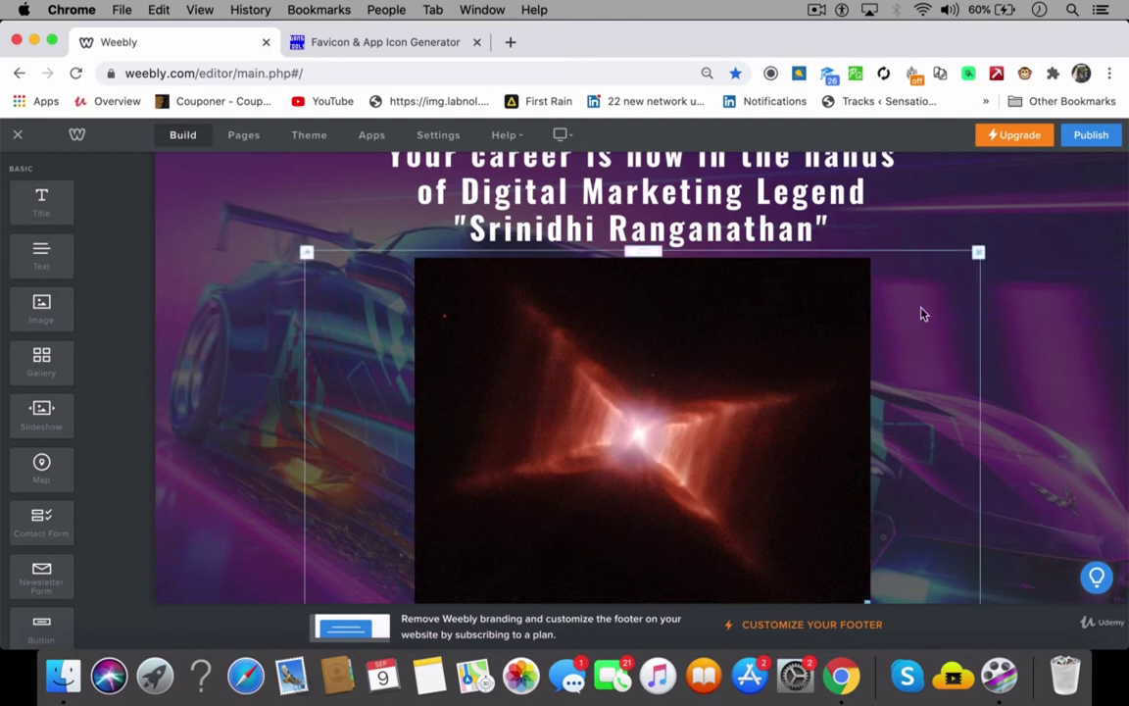
pyautogui.click(735, 355)
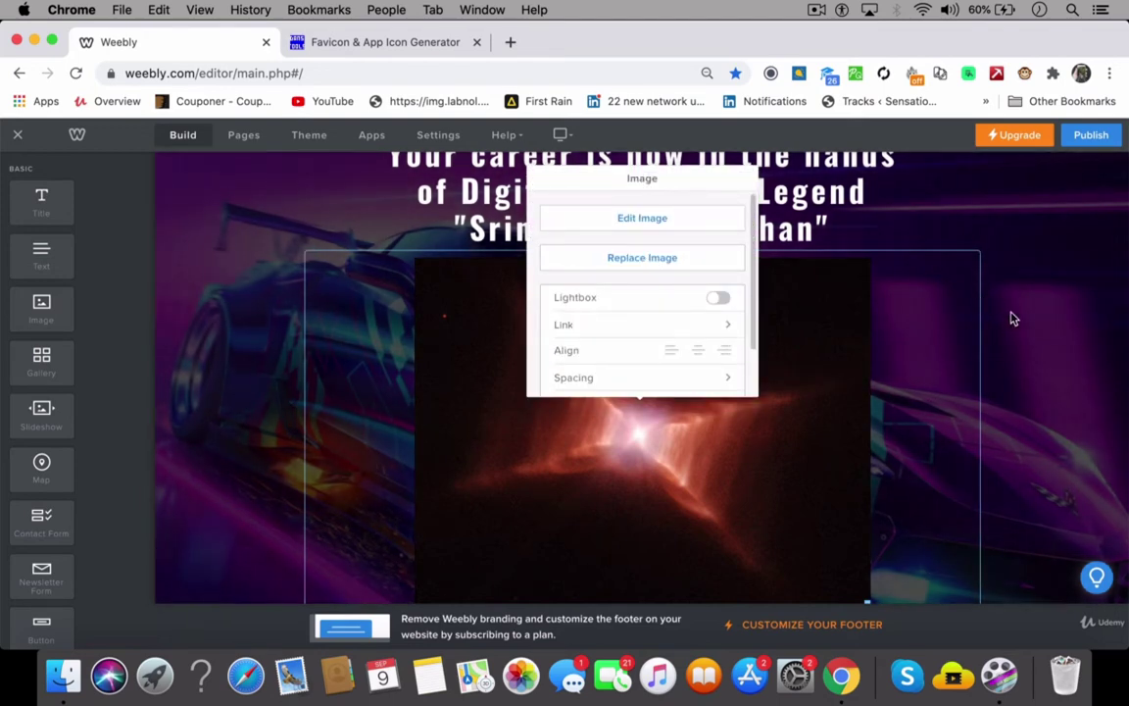
pyautogui.click(973, 278)
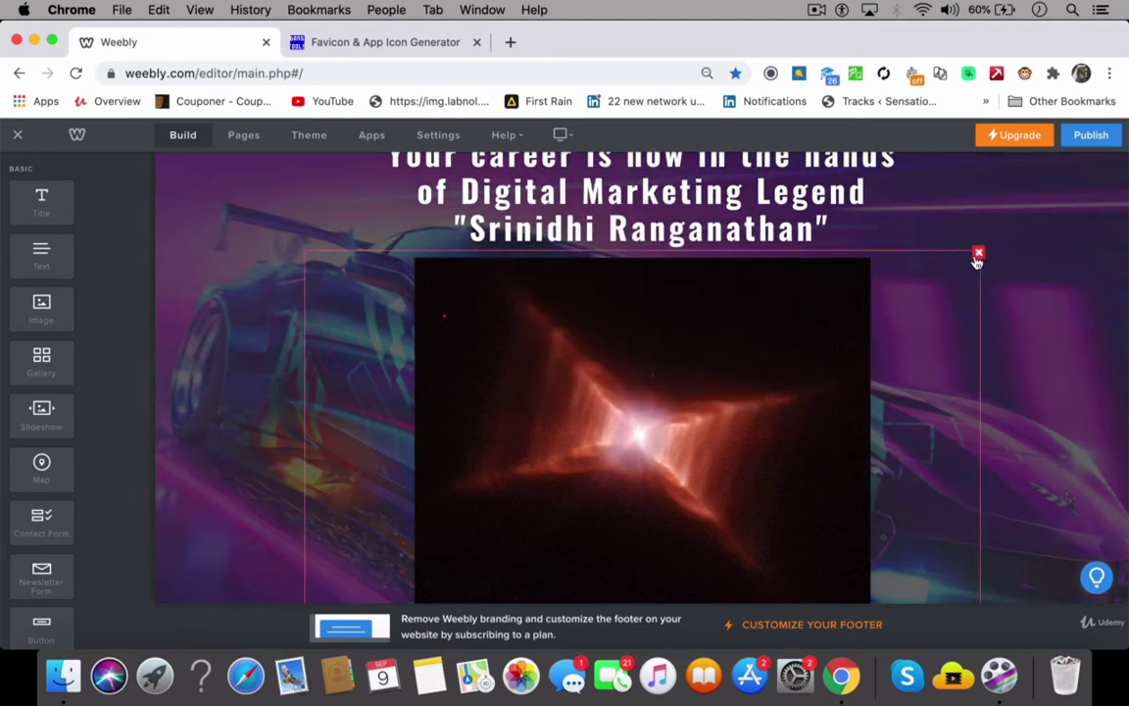
pyautogui.click(978, 255)
pyautogui.click(926, 217)
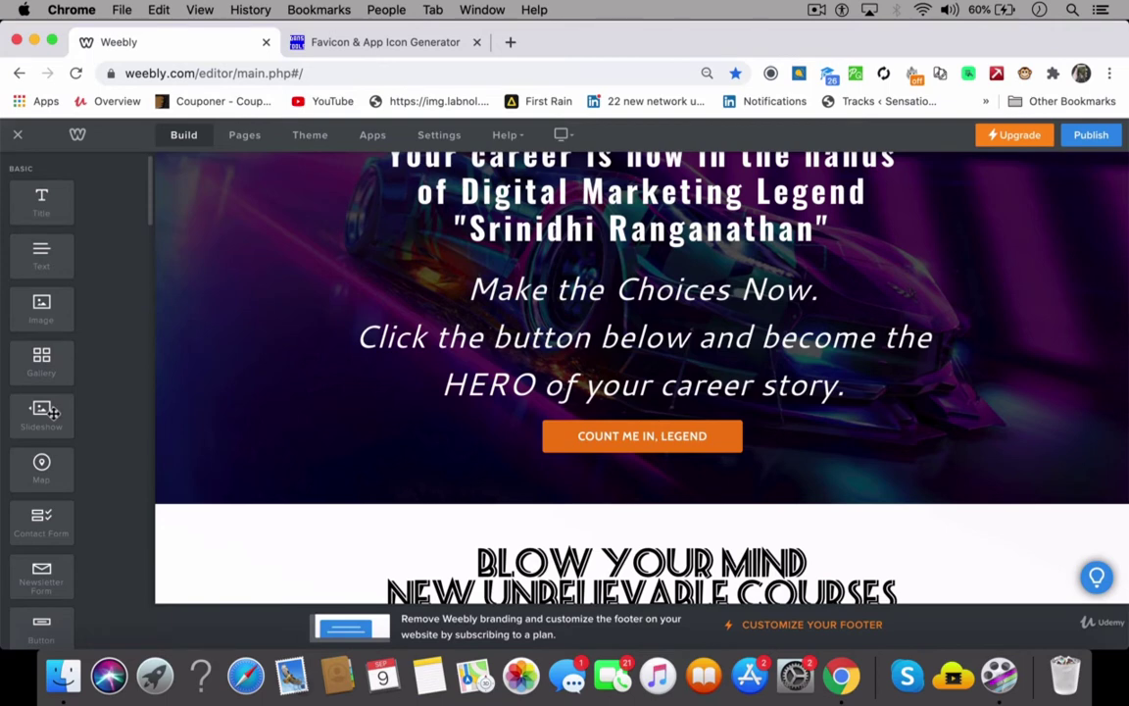
pyautogui.scroll(-2, 59, 412)
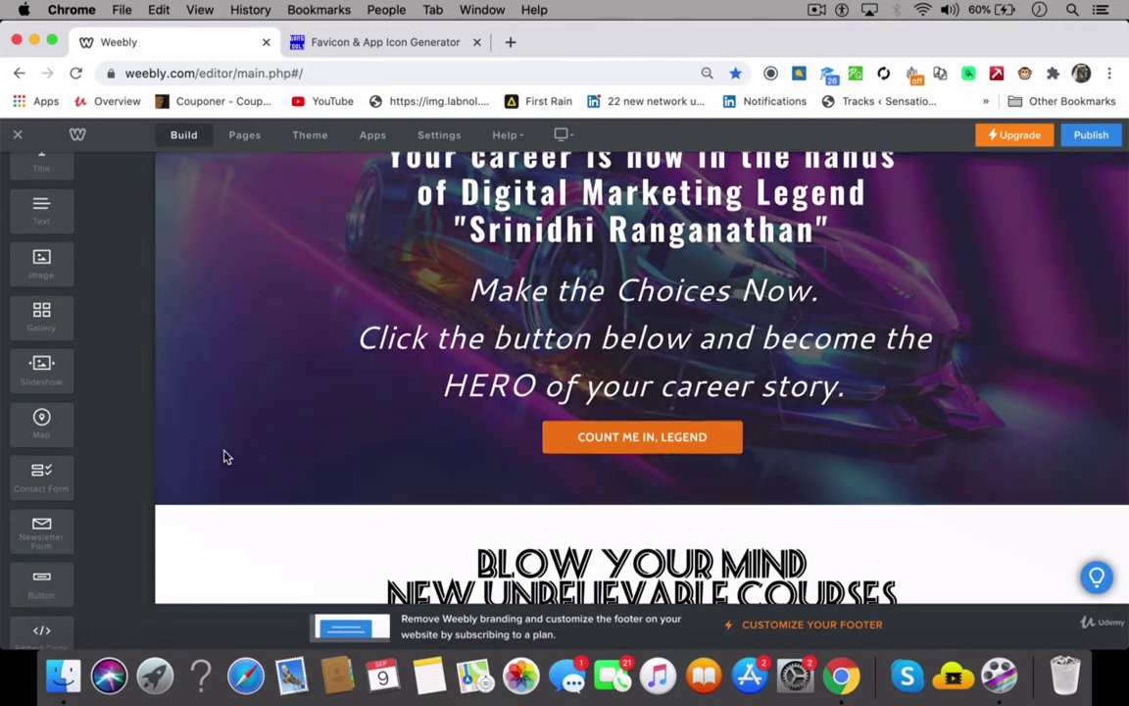
pyautogui.scroll(3, 224, 457)
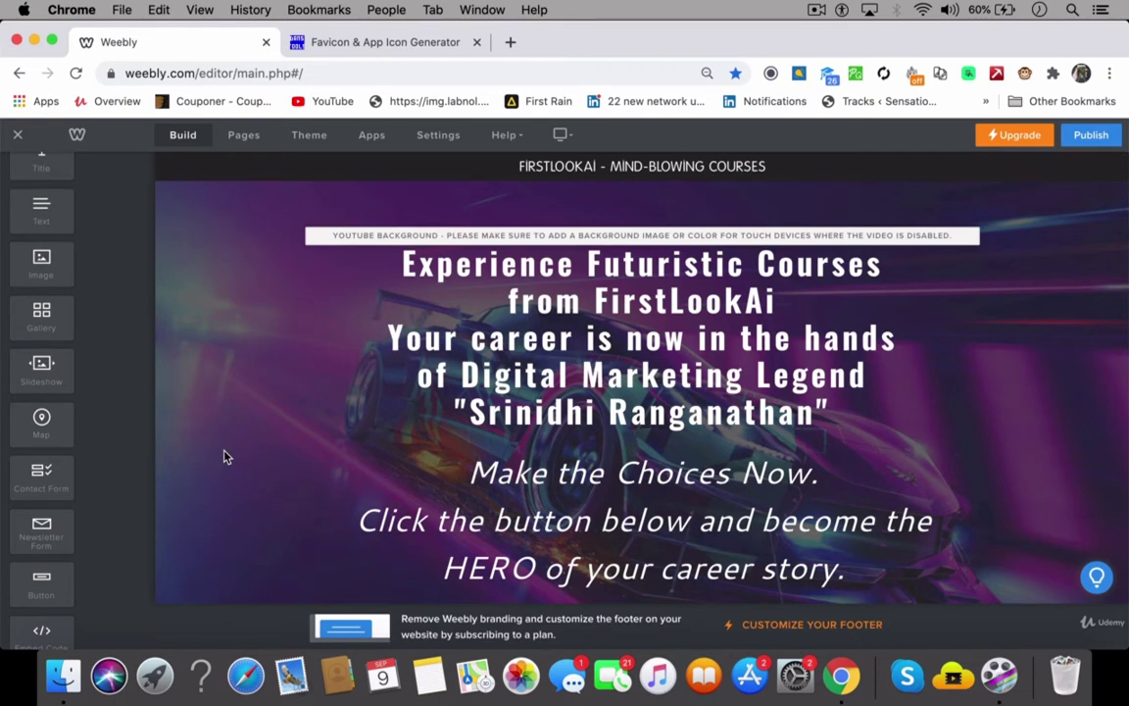
pyautogui.scroll(-2, 224, 457)
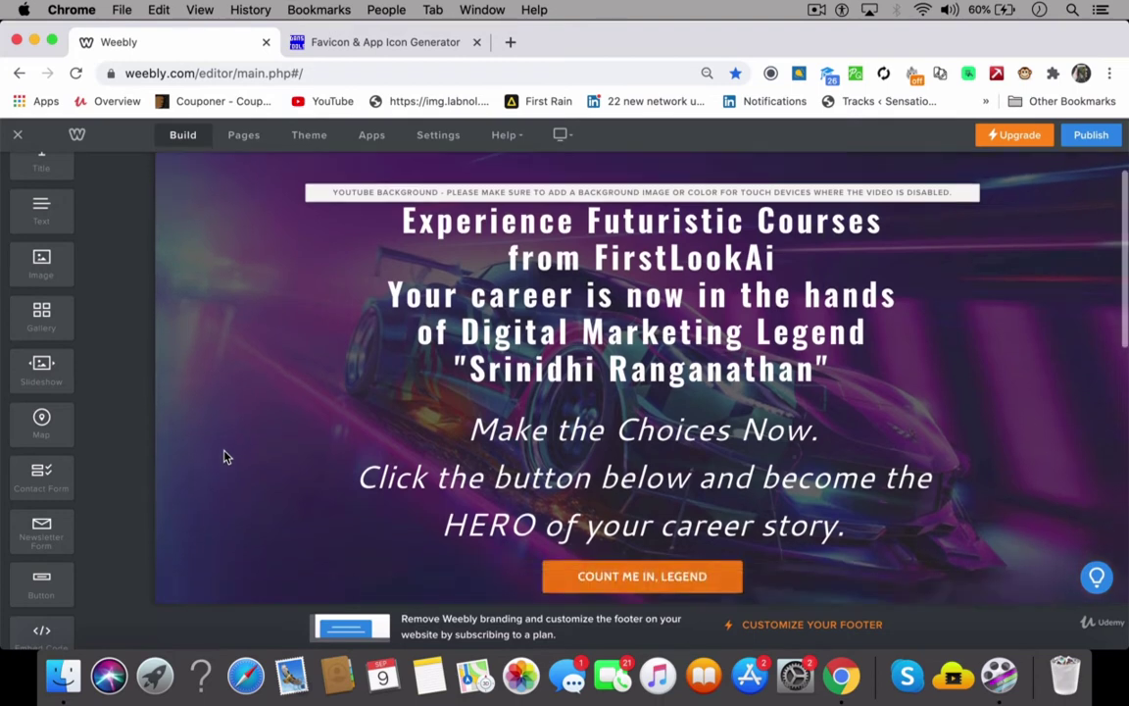
pyautogui.scroll(-5, 333, 456)
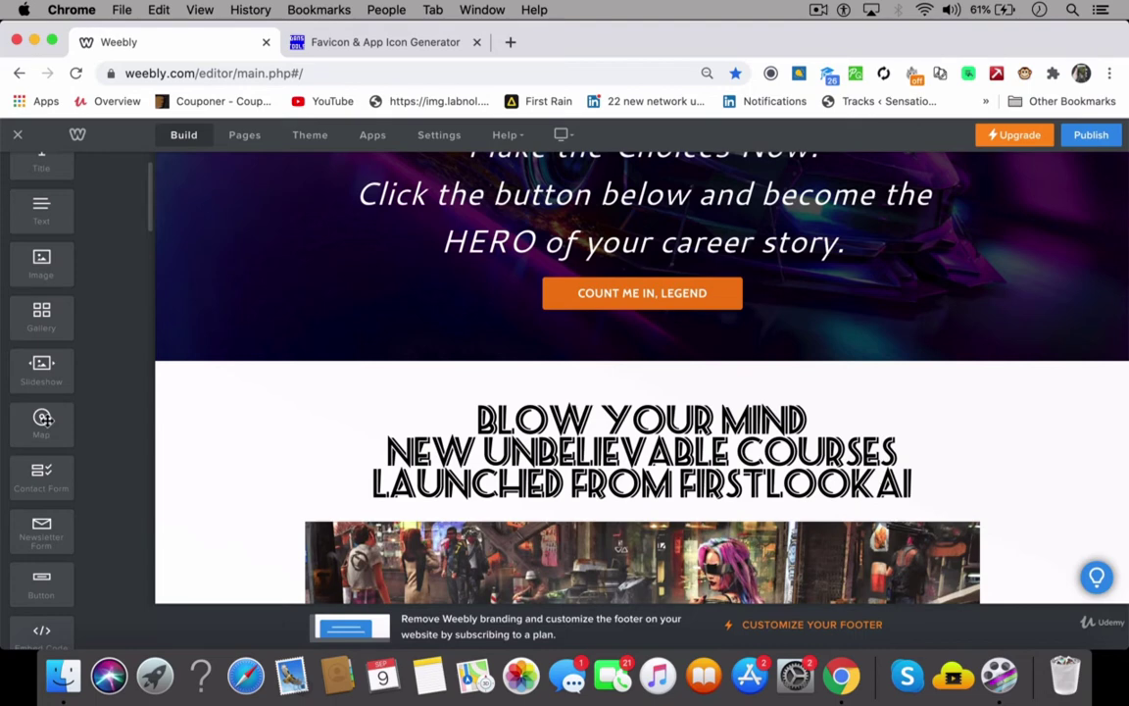
pyautogui.scroll(5, 335, 456)
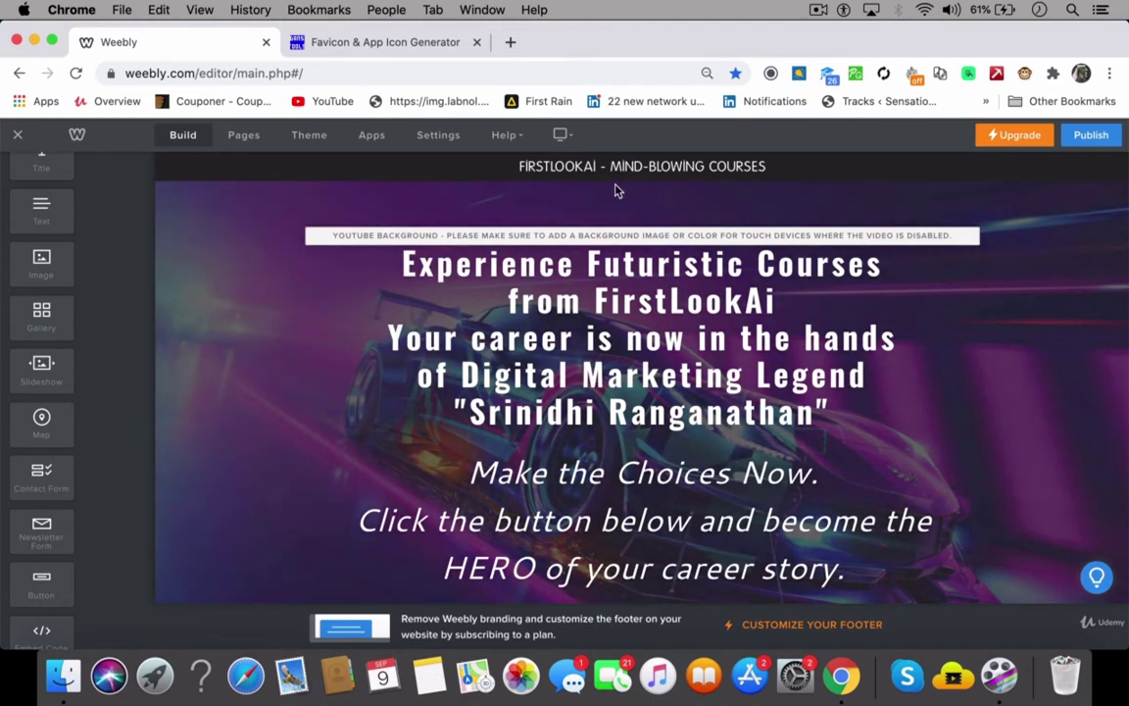
# Step: Replace the site title in the page header with FIRSTLOOKAI
pyautogui.moveTo(569, 167)
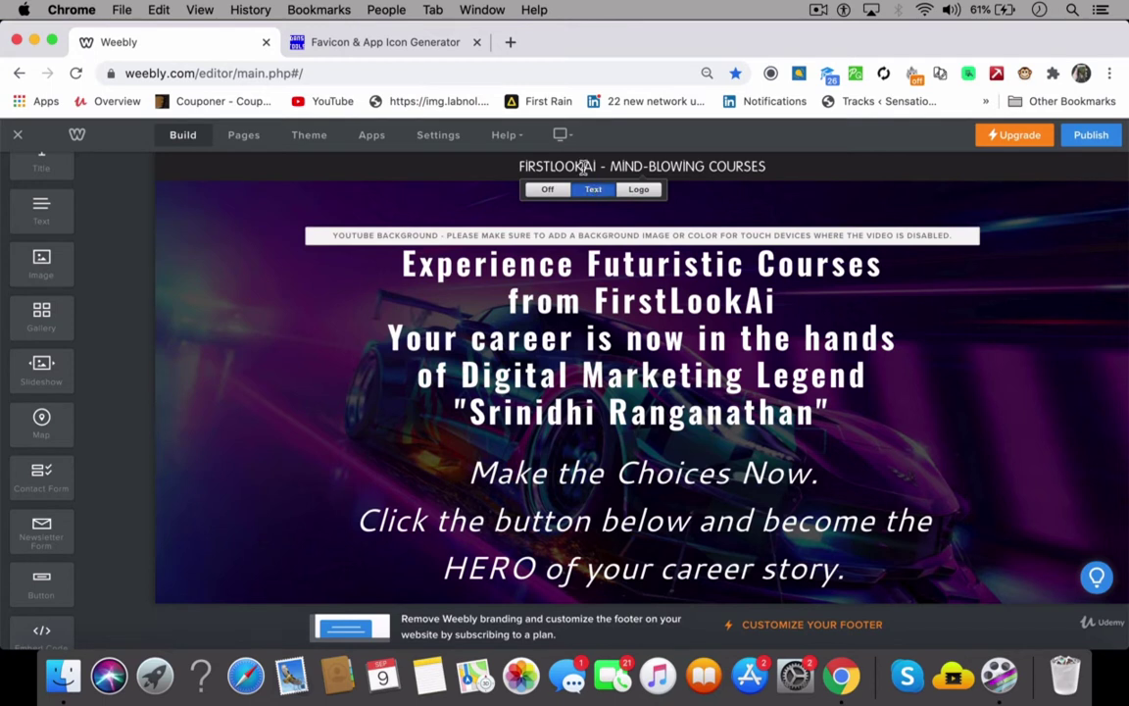
pyautogui.press('super+a')
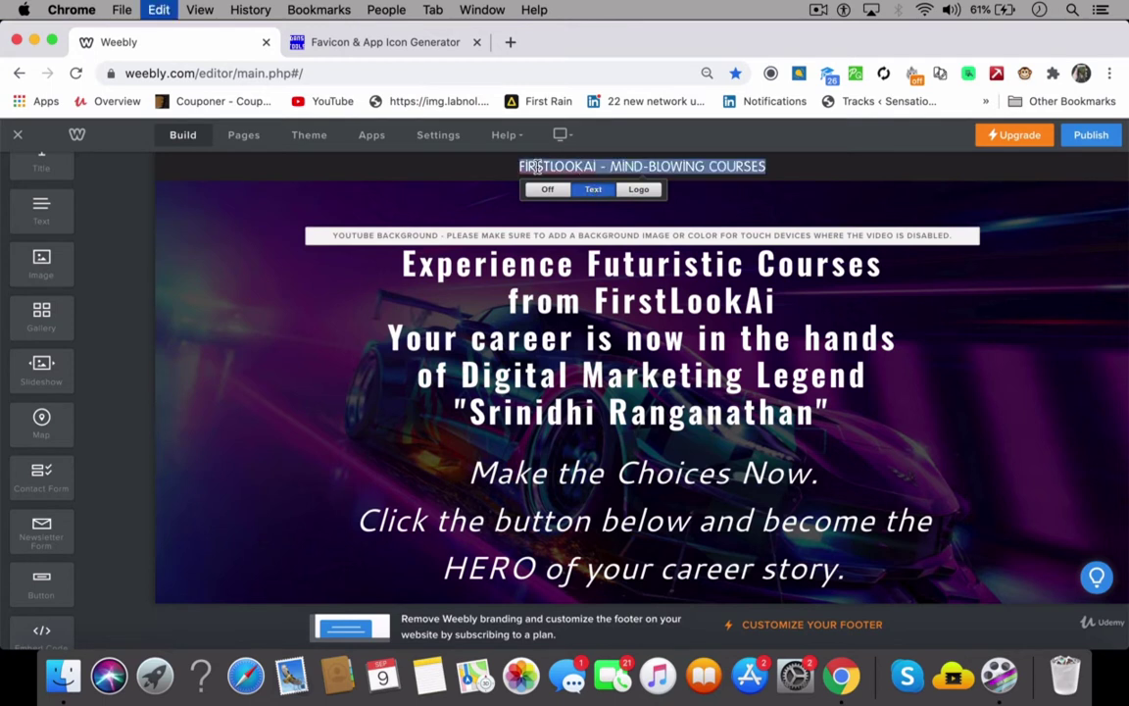
pyautogui.press('BackSpace')
pyautogui.write('FIRSTLOOKAI')
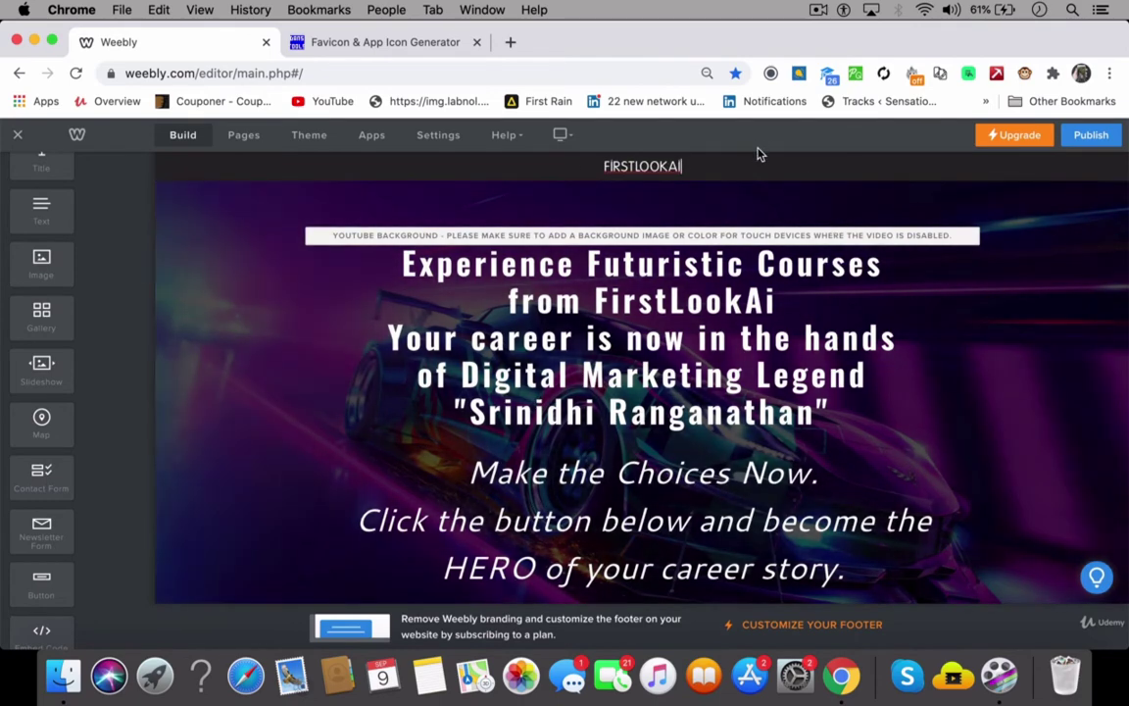
# Step: Turn on Collapse Navigation in the theme options, and open and close the collapsed navigation menu to check it
pyautogui.scroll(-5, 513, 559)
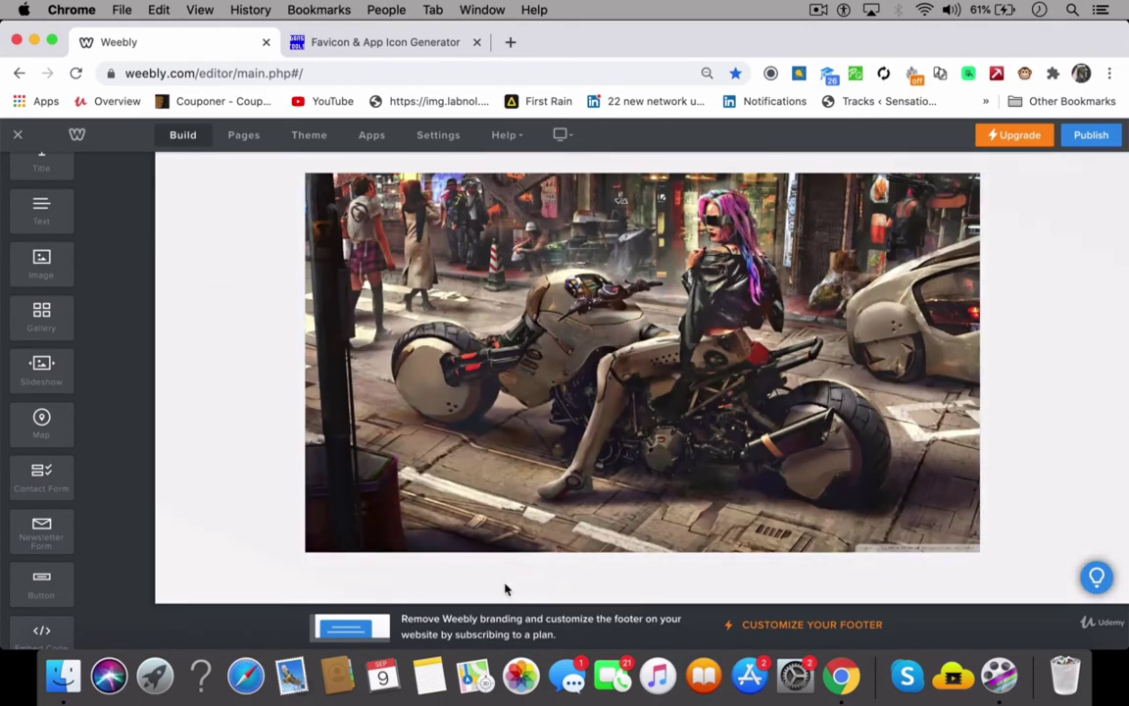
pyautogui.scroll(5, 505, 588)
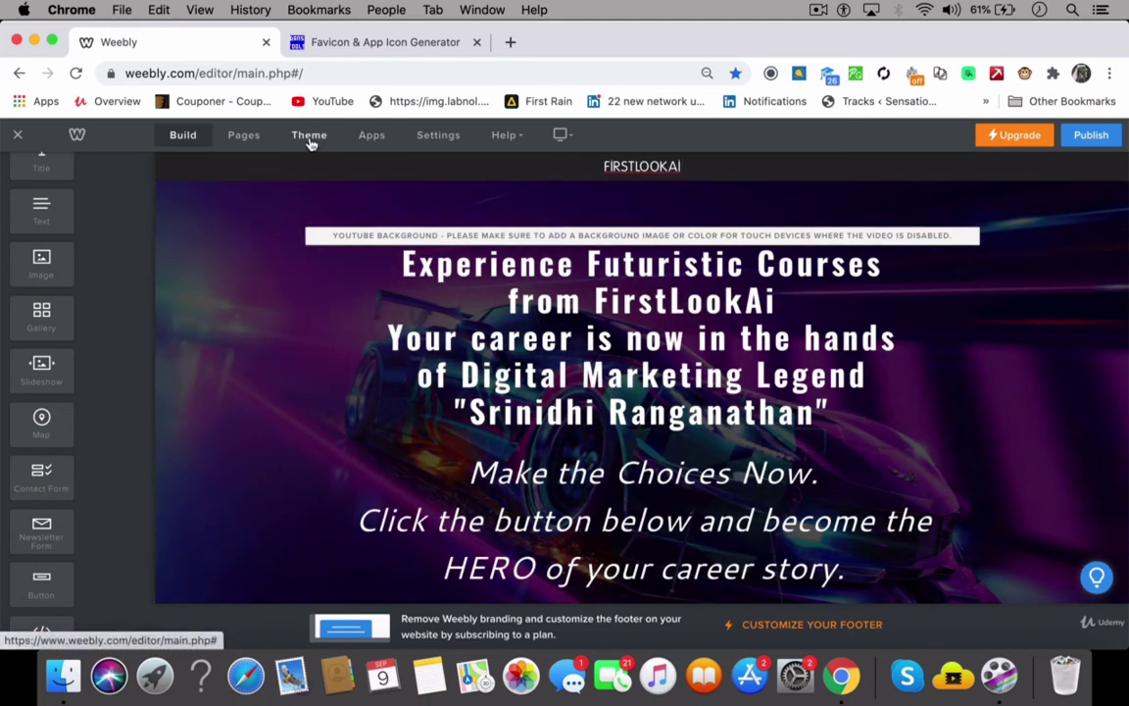
pyautogui.click(309, 138)
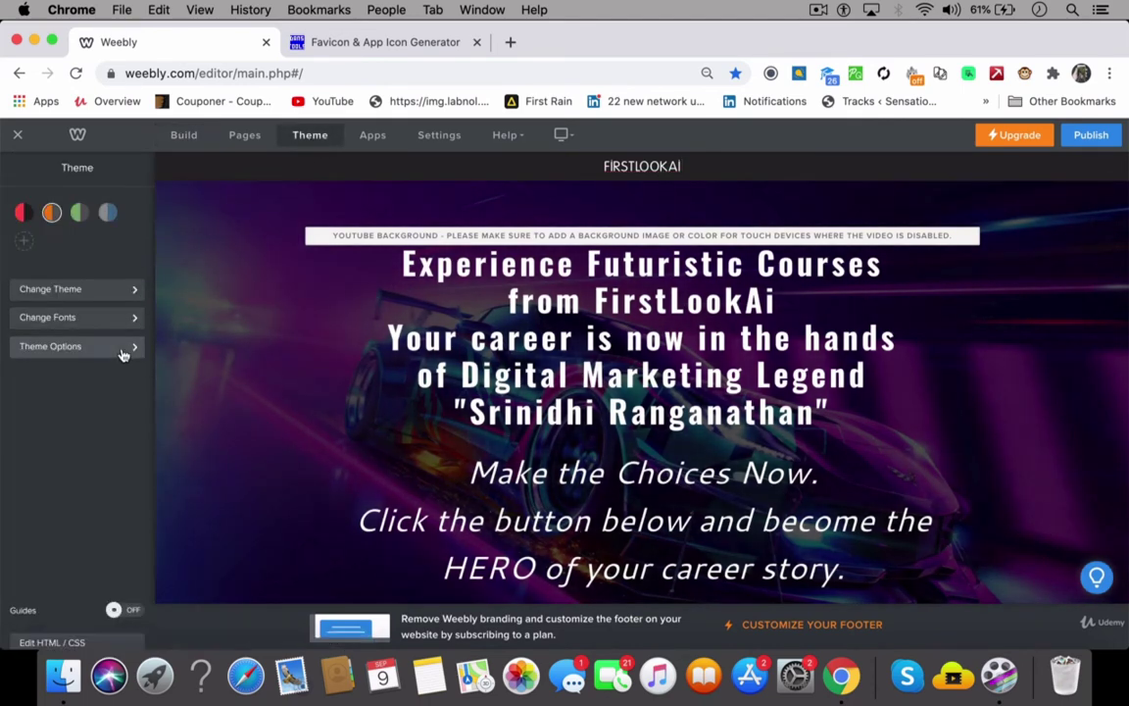
pyautogui.click(124, 351)
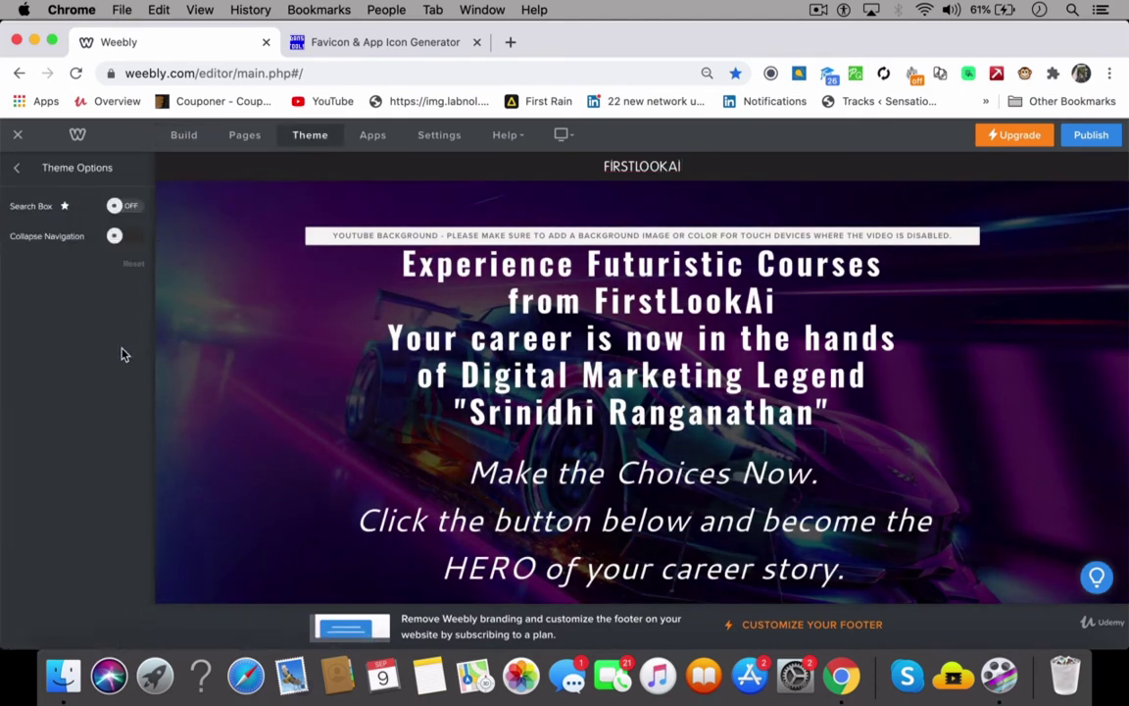
pyautogui.click(128, 238)
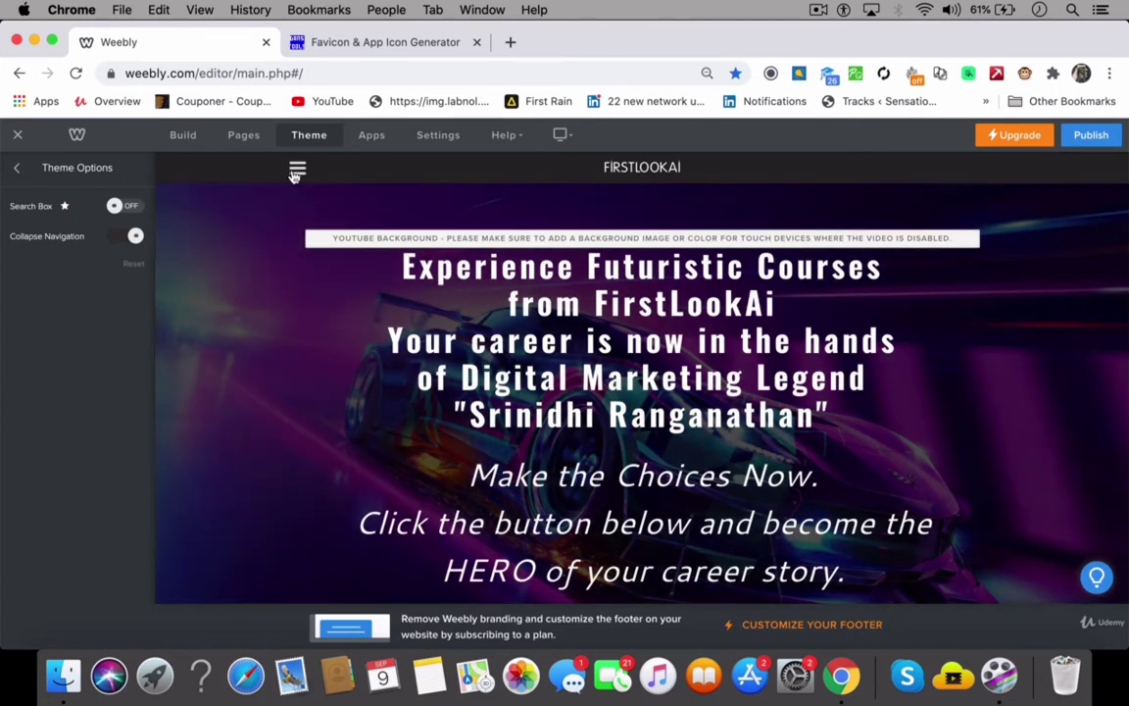
pyautogui.click(296, 171)
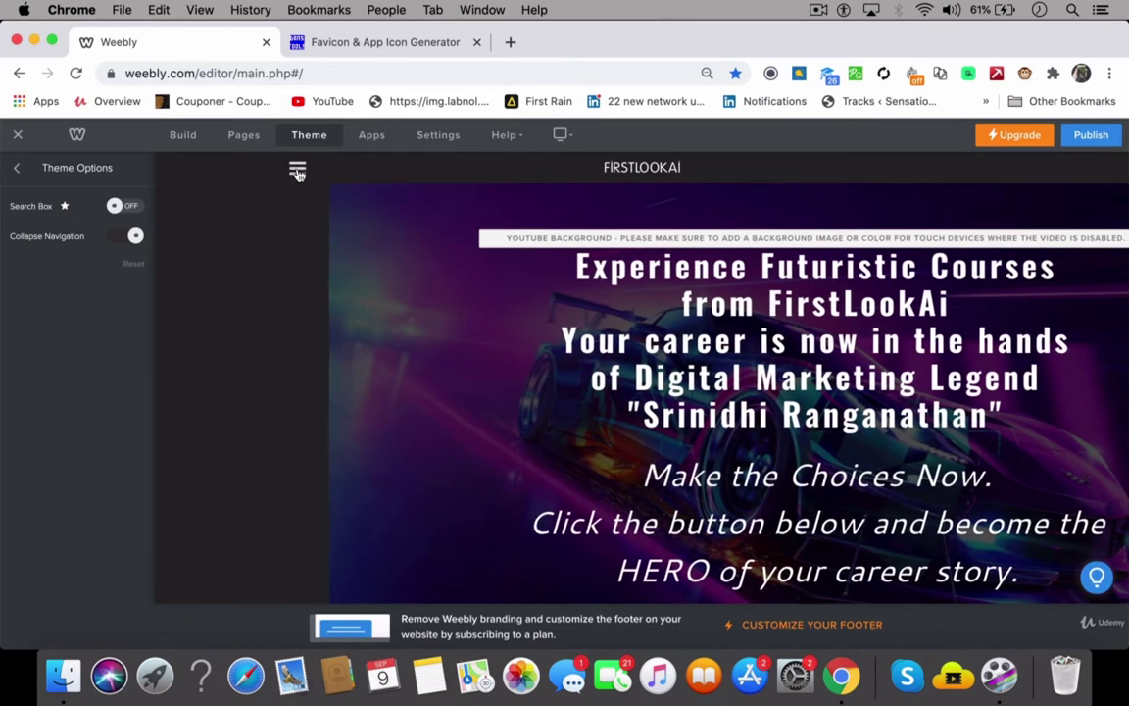
pyautogui.click(297, 172)
pyautogui.click(19, 170)
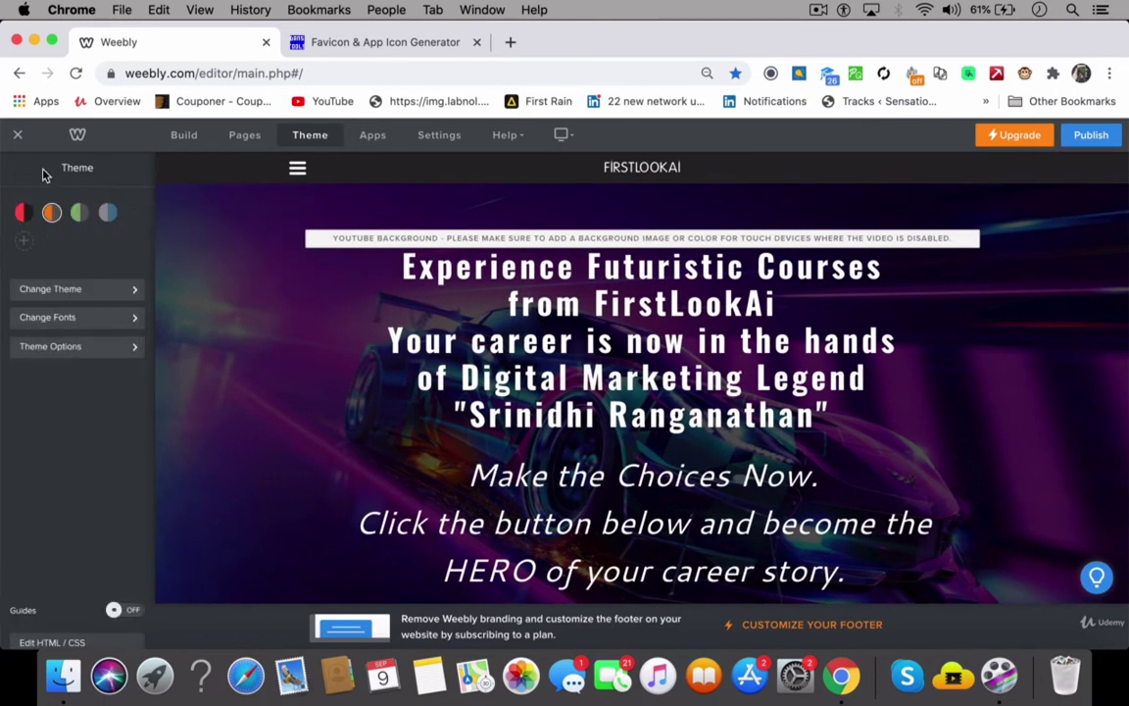
# Step: View the page types that can be added, and toggle the theme's Collapse Navigation option off and back on
pyautogui.click(234, 138)
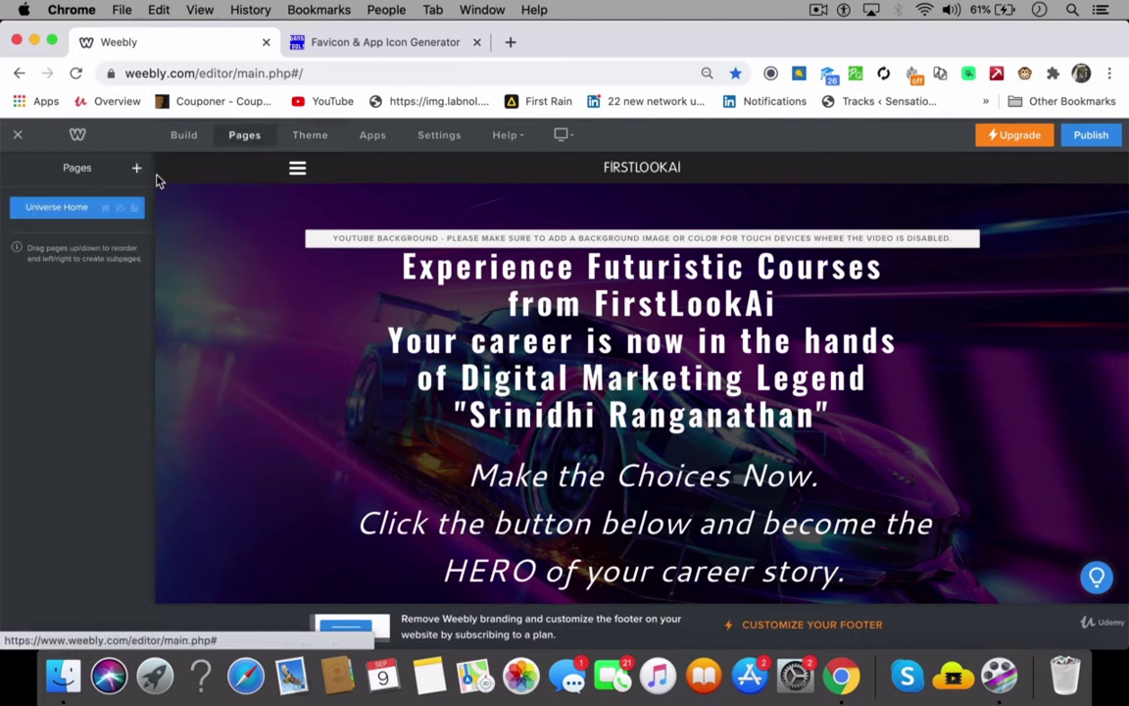
pyautogui.click(138, 170)
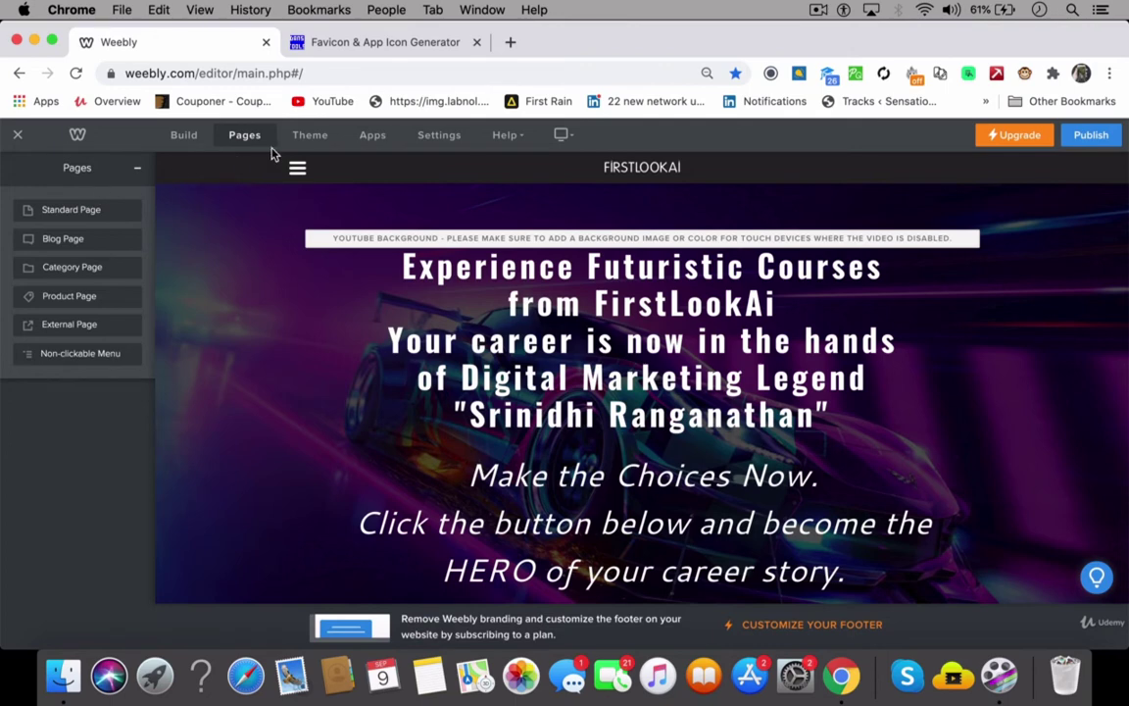
pyautogui.click(309, 137)
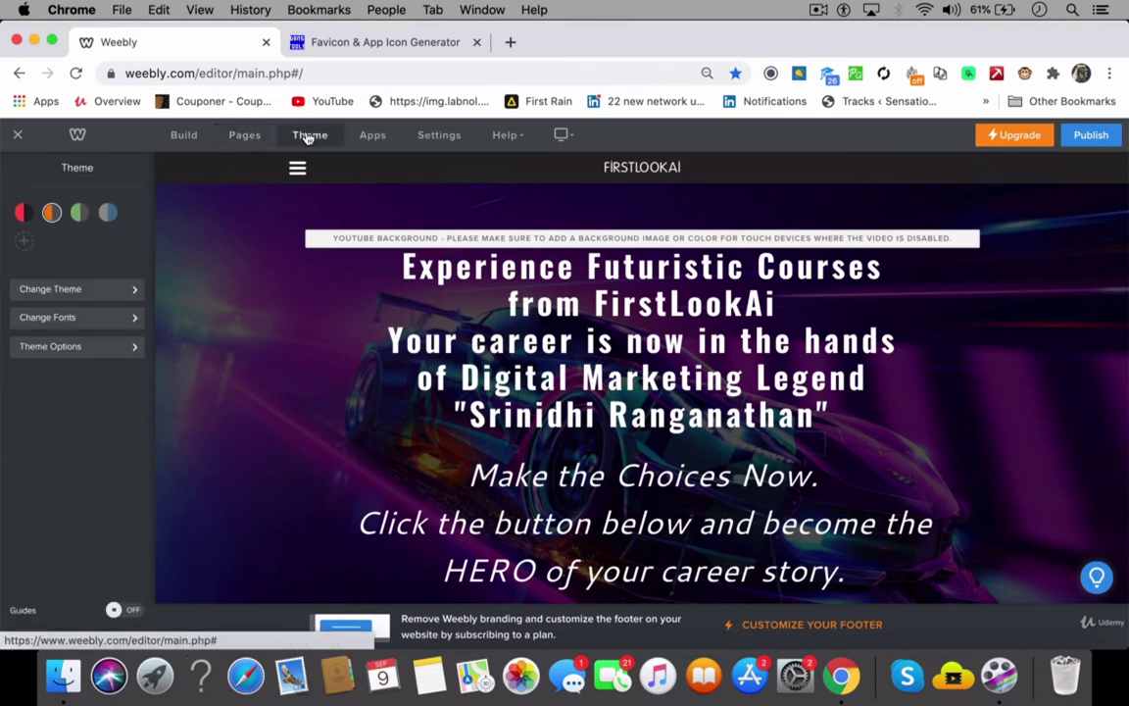
pyautogui.click(81, 357)
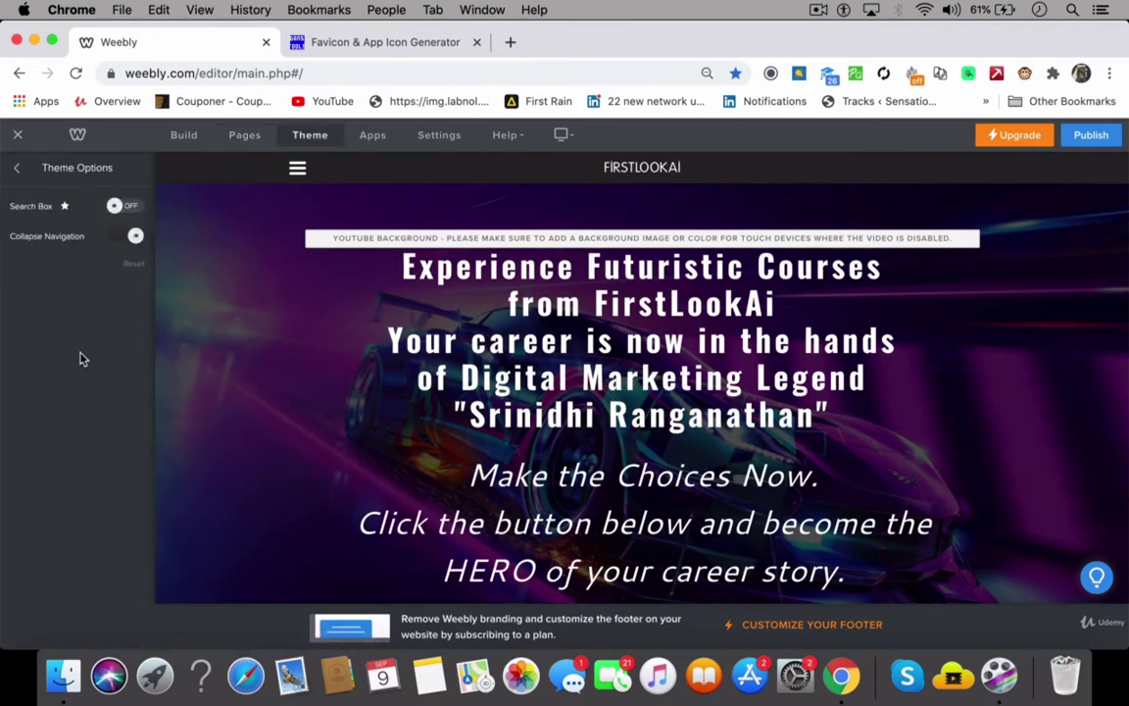
pyautogui.click(121, 242)
pyautogui.click(133, 240)
# Step: Add a new standard page to the site and name it "Contact us"
pyautogui.click(249, 141)
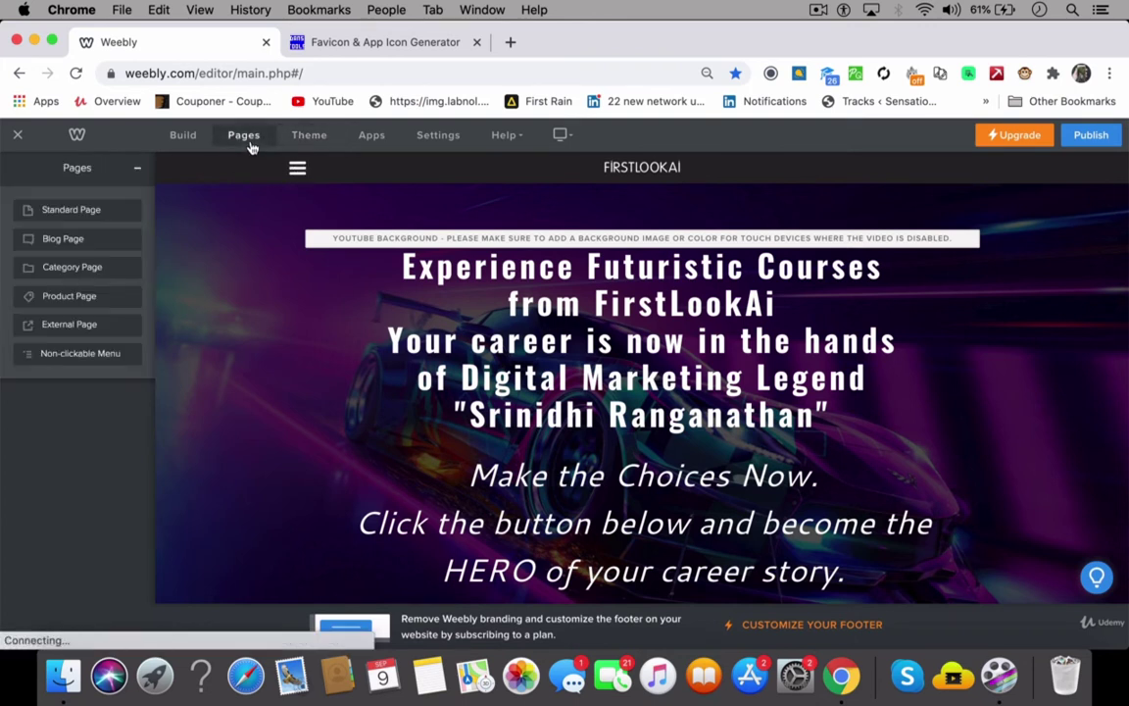
pyautogui.click(137, 169)
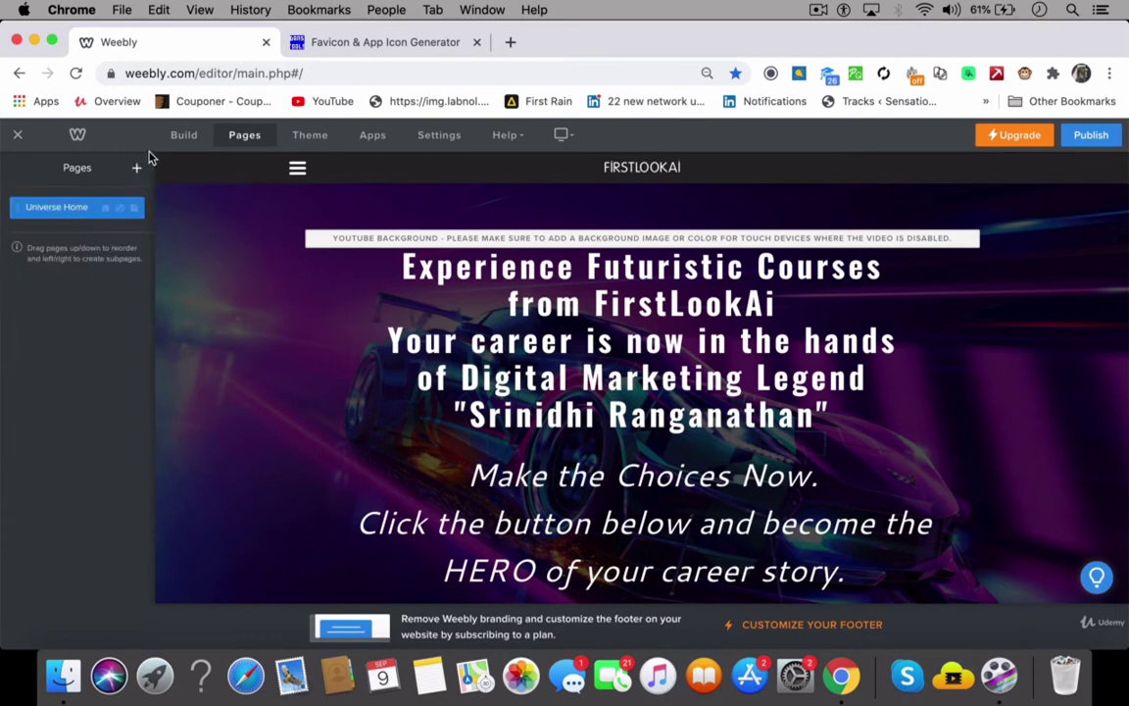
pyautogui.click(138, 170)
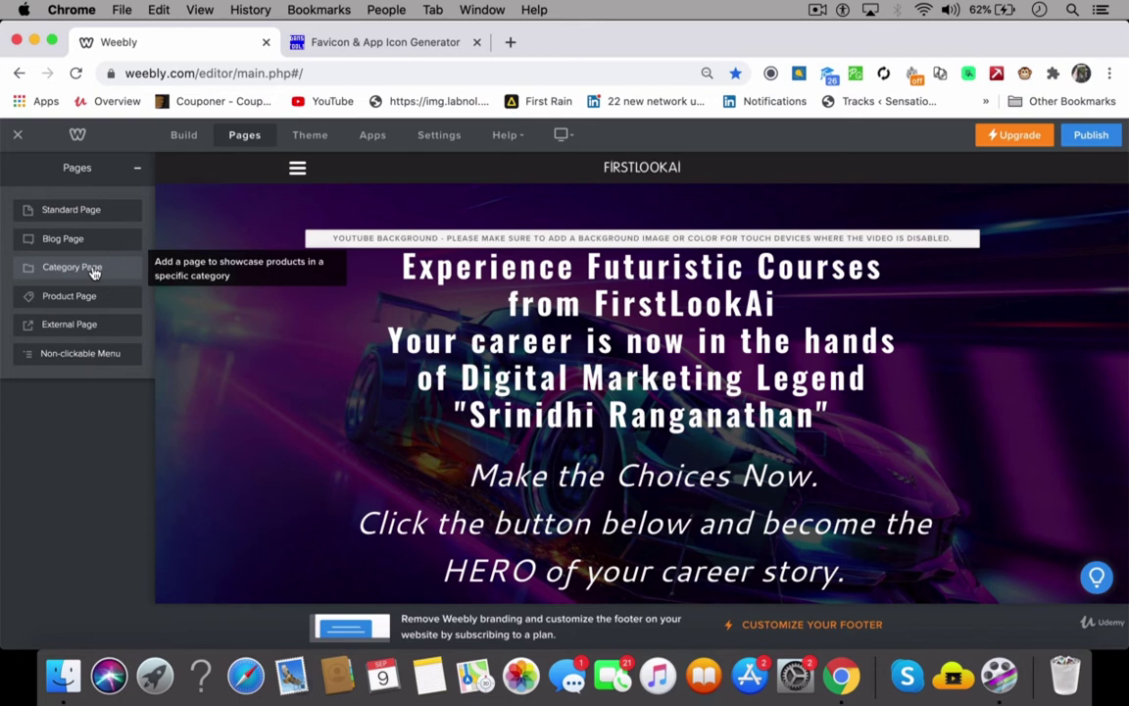
pyautogui.click(56, 213)
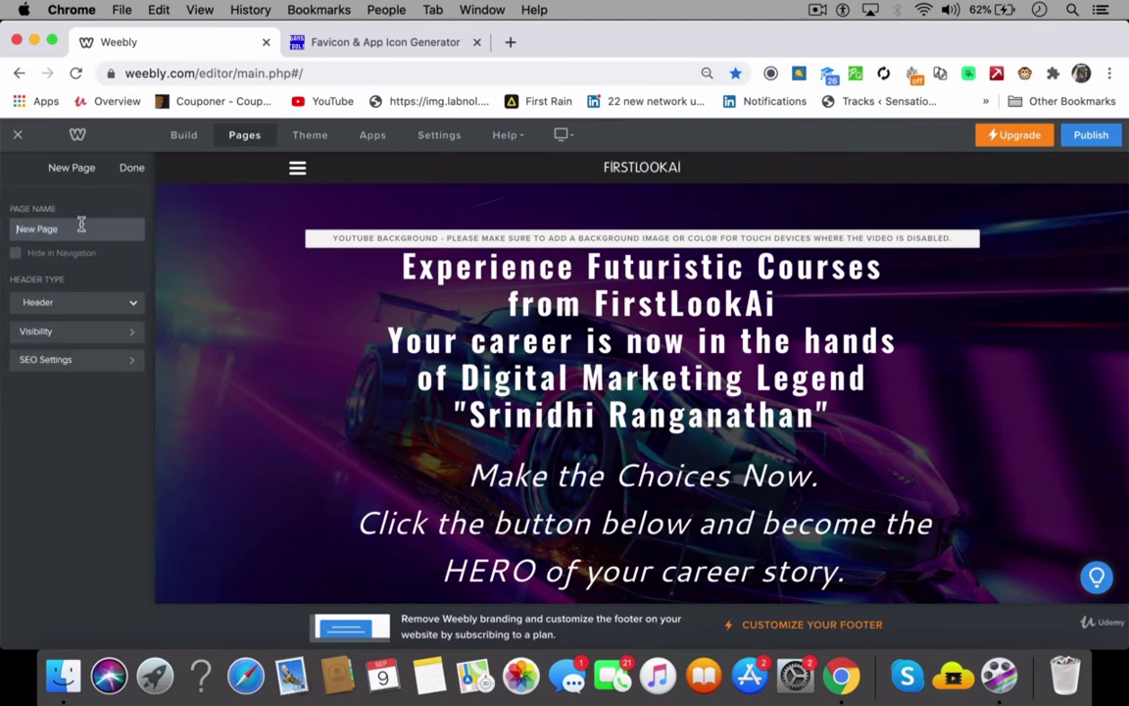
pyautogui.write('Contac')
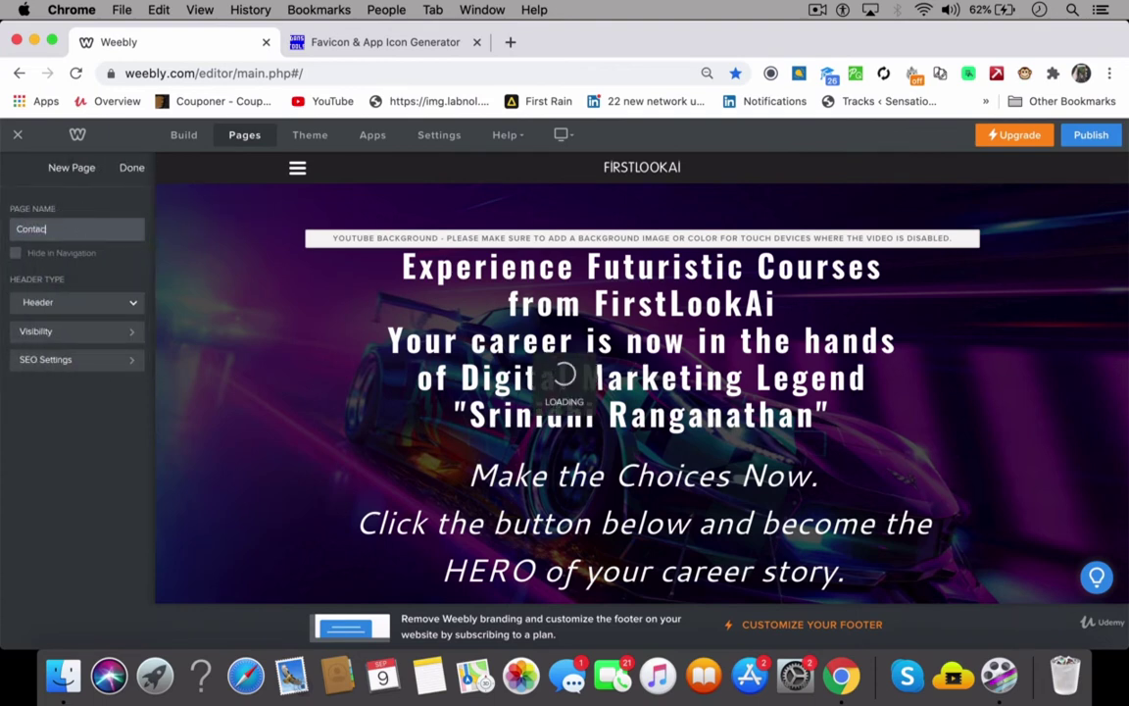
pyautogui.write('t Us')
pyautogui.press('BackSpace')
pyautogui.press('BackSpace')
pyautogui.write('us')
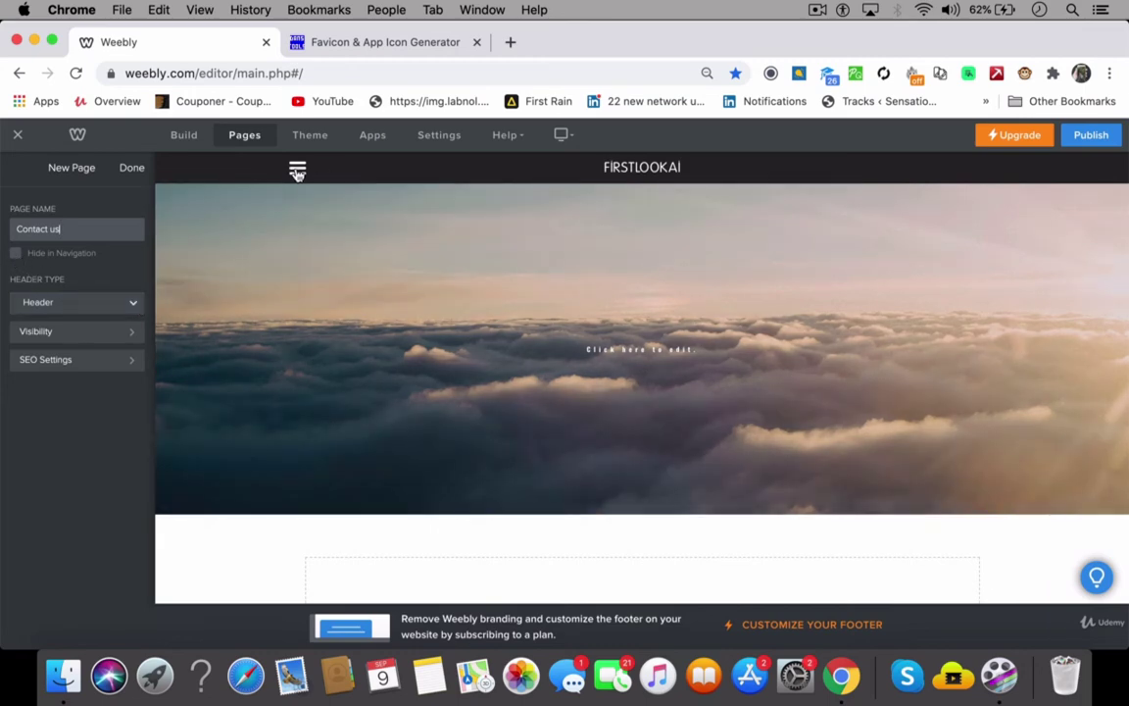
# Step: Check the Contact us entry in the collapsed navigation menu and view the page's visibility setting
pyautogui.click(297, 168)
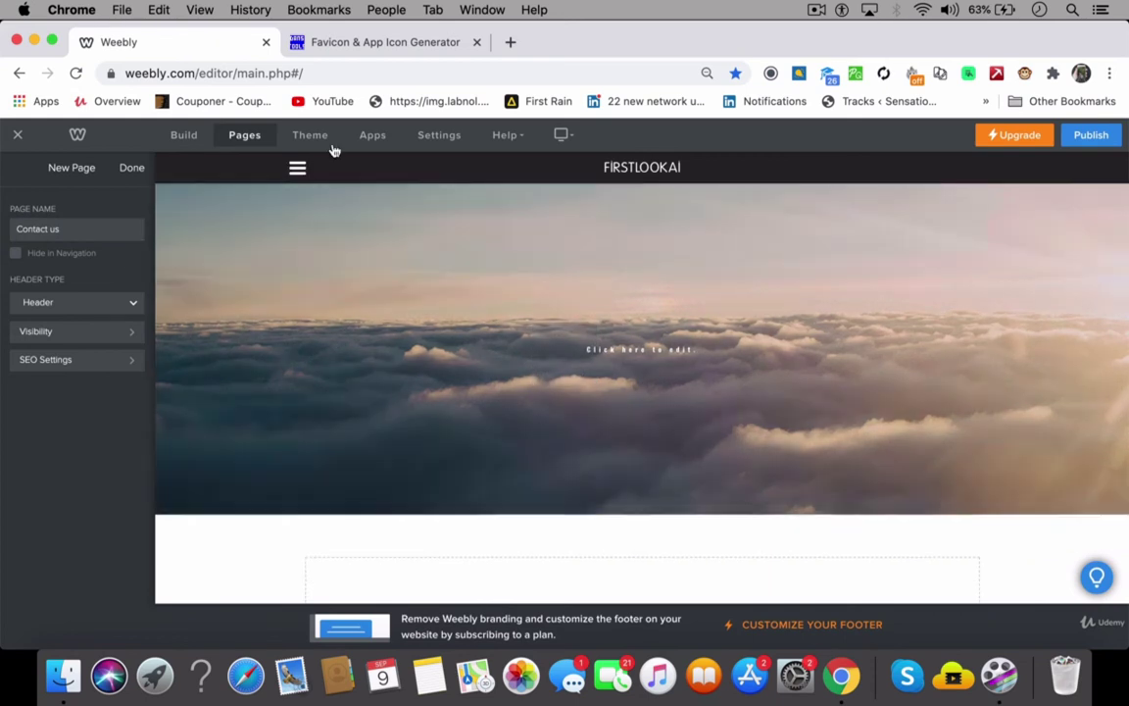
pyautogui.click(297, 168)
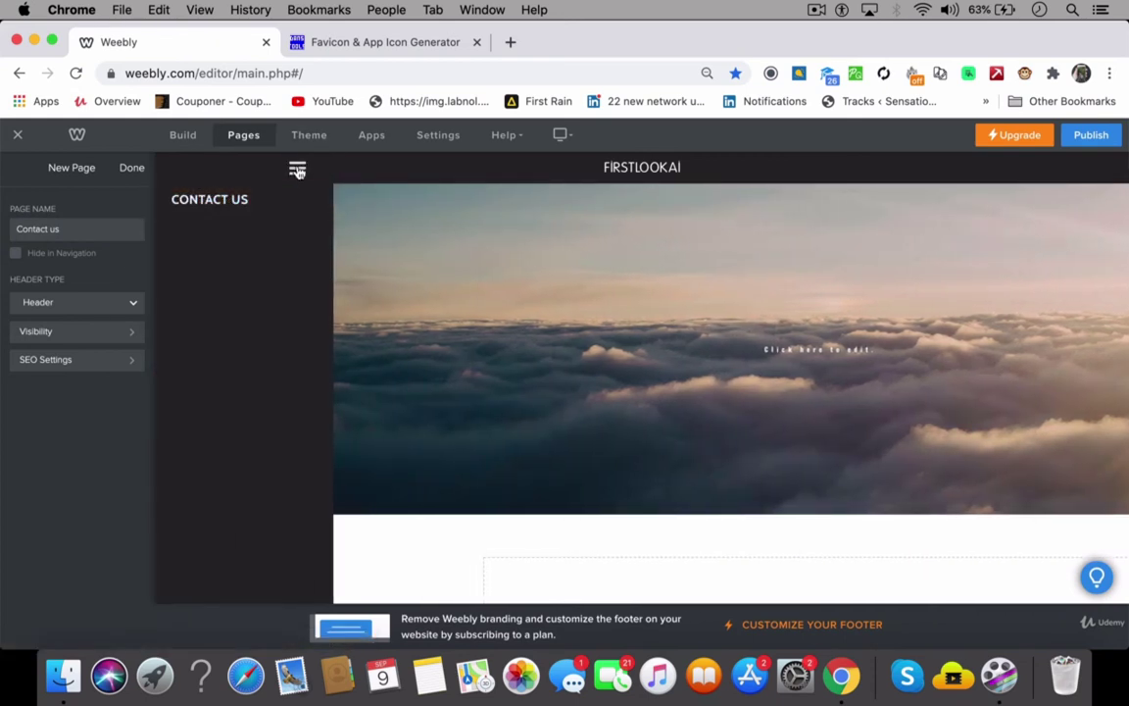
pyautogui.click(44, 336)
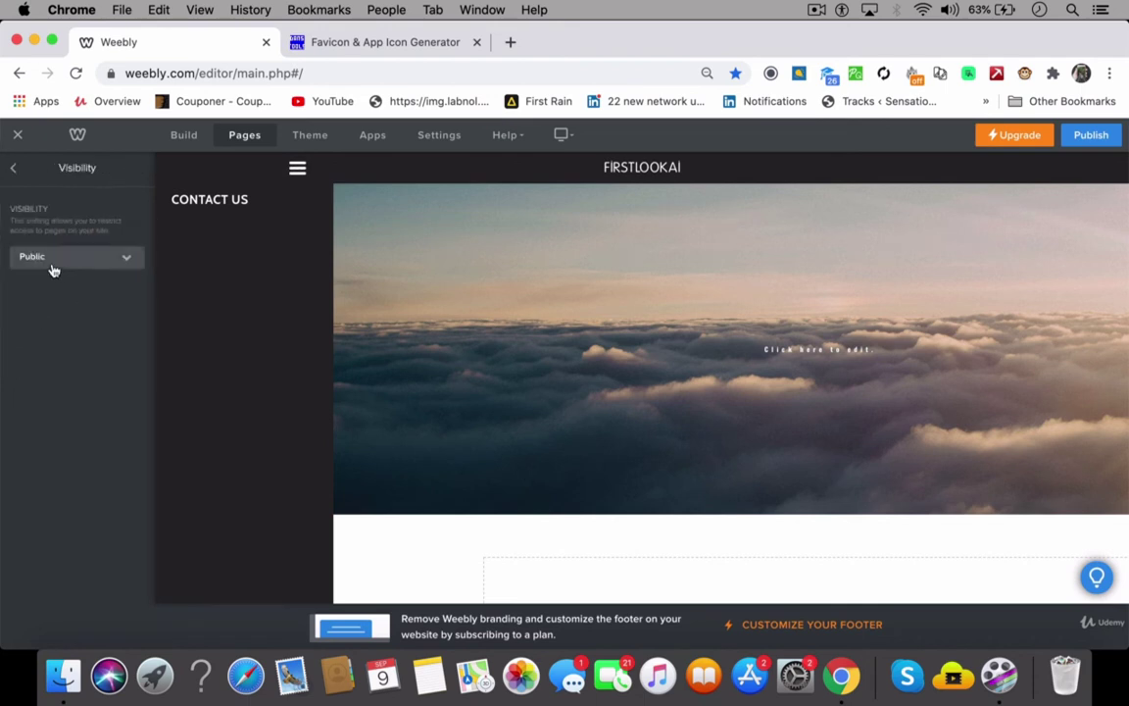
pyautogui.click(24, 174)
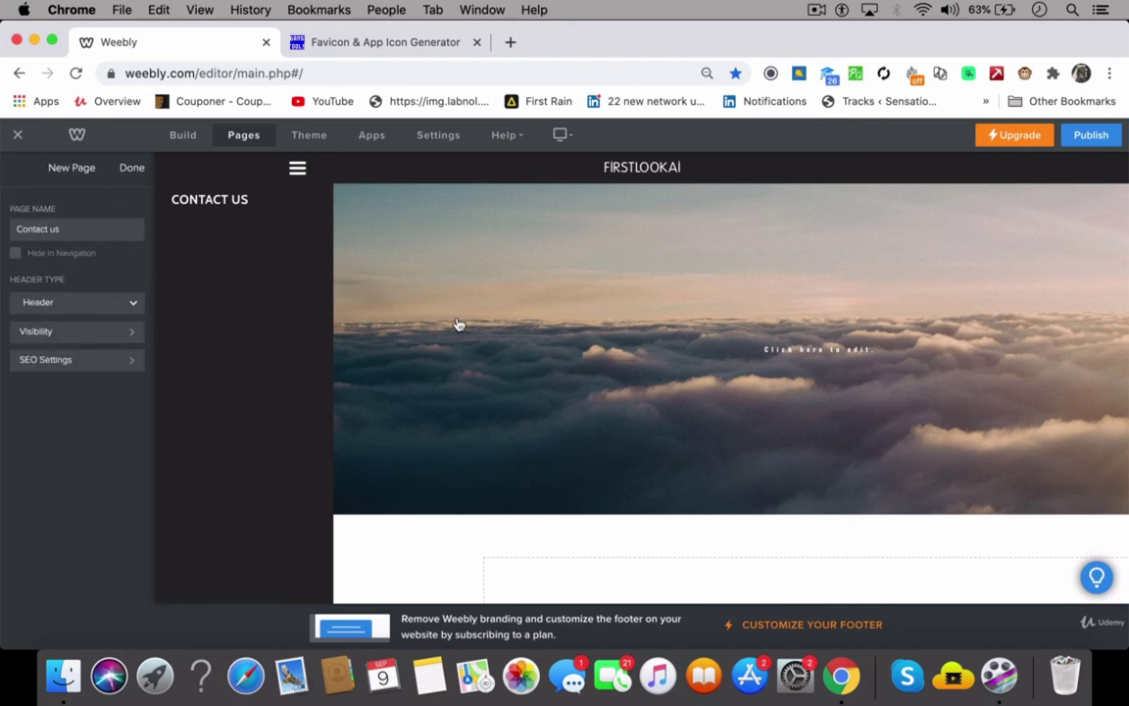
# Step: Add a map element to the empty content area below the Contact us page's header image
pyautogui.click(185, 139)
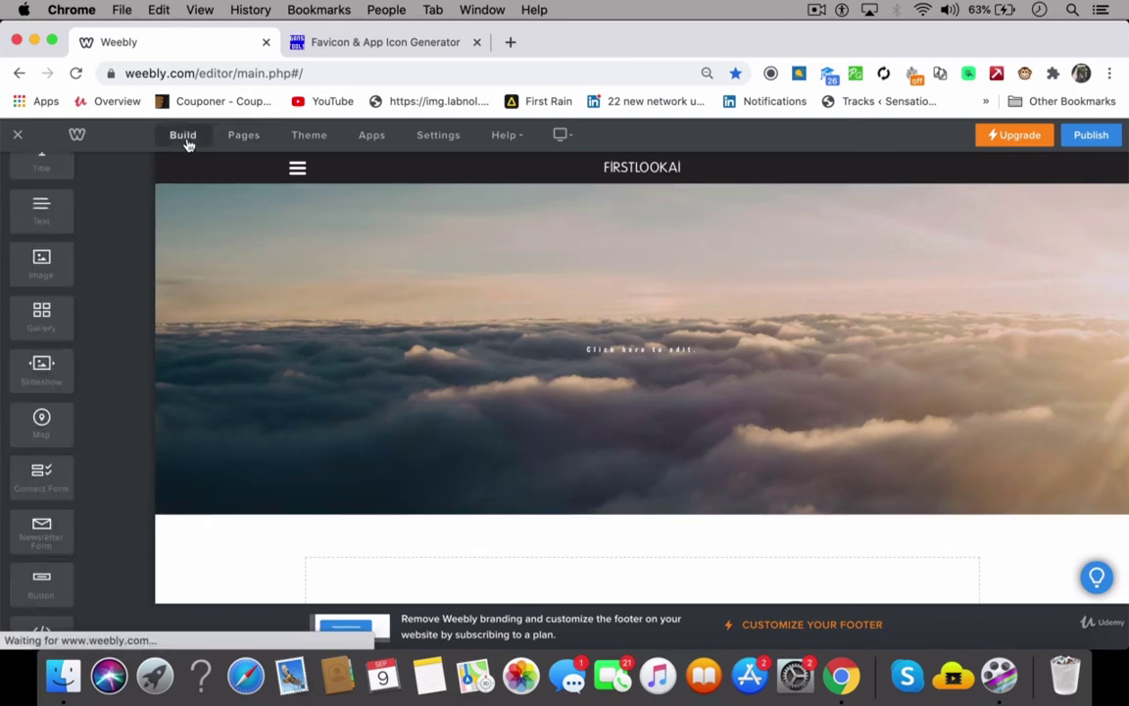
pyautogui.scroll(-2, 87, 359)
pyautogui.moveTo(48, 333); pyautogui.dragTo(661, 570)
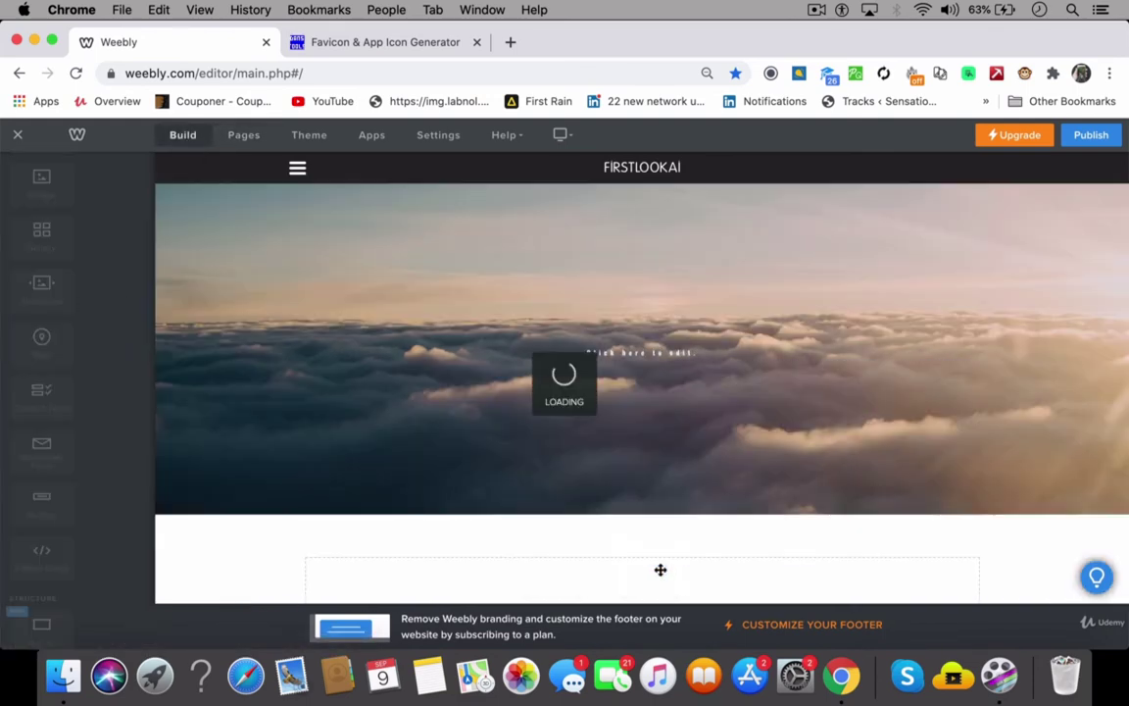
pyautogui.scroll(-3, 597, 489)
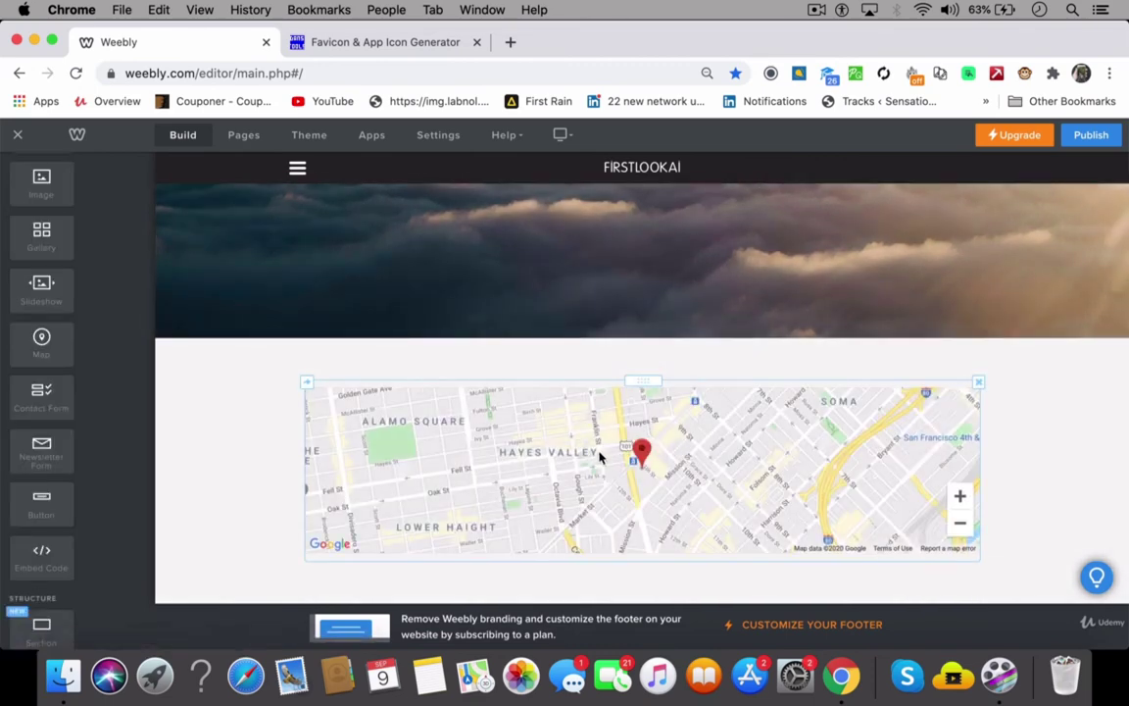
# Step: Set the map's address to "Indiranagar Bangalore"
pyautogui.click(599, 454)
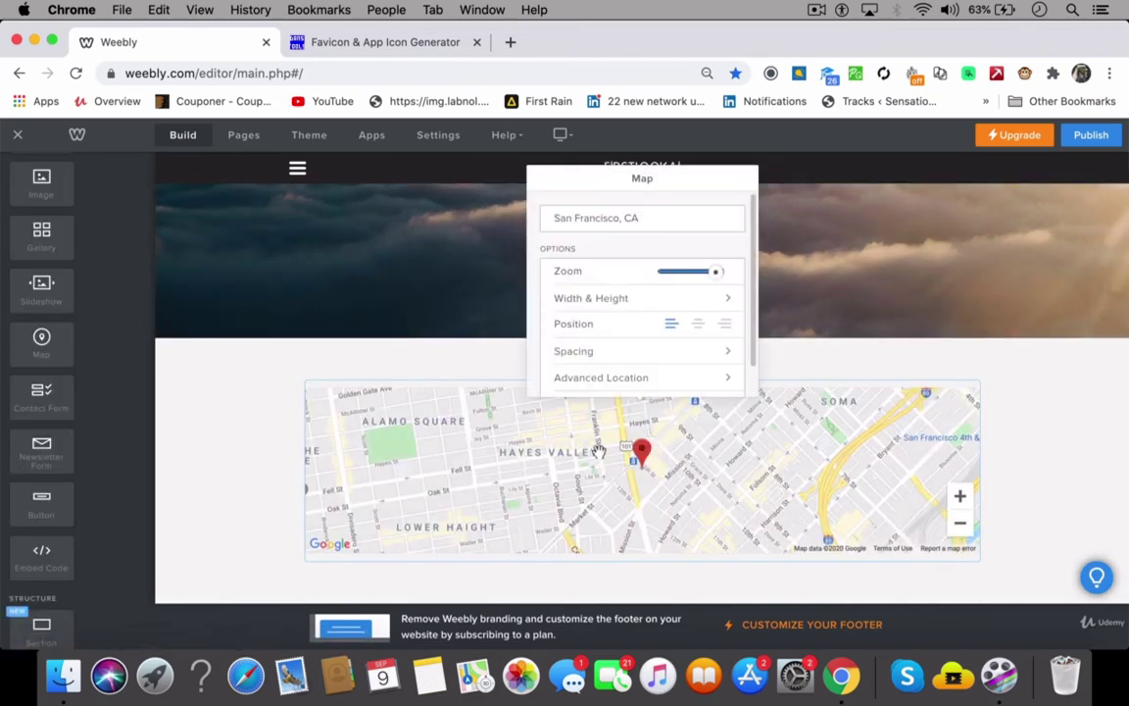
pyautogui.tripleClick(661, 220)
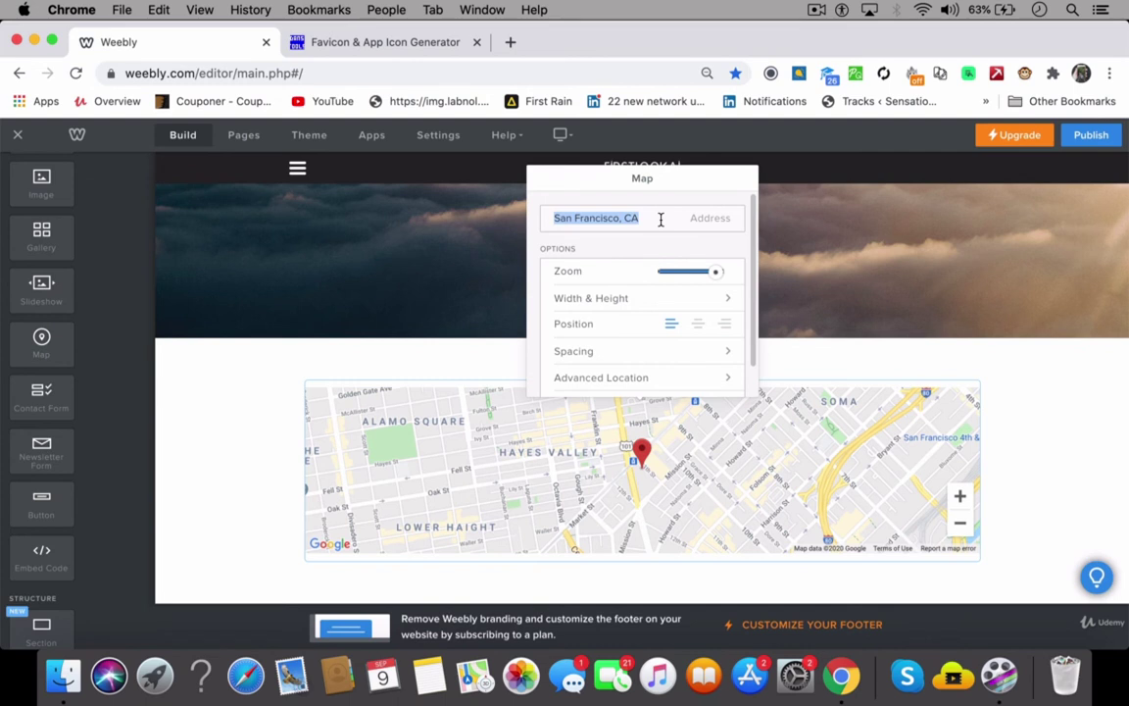
pyautogui.write('In')
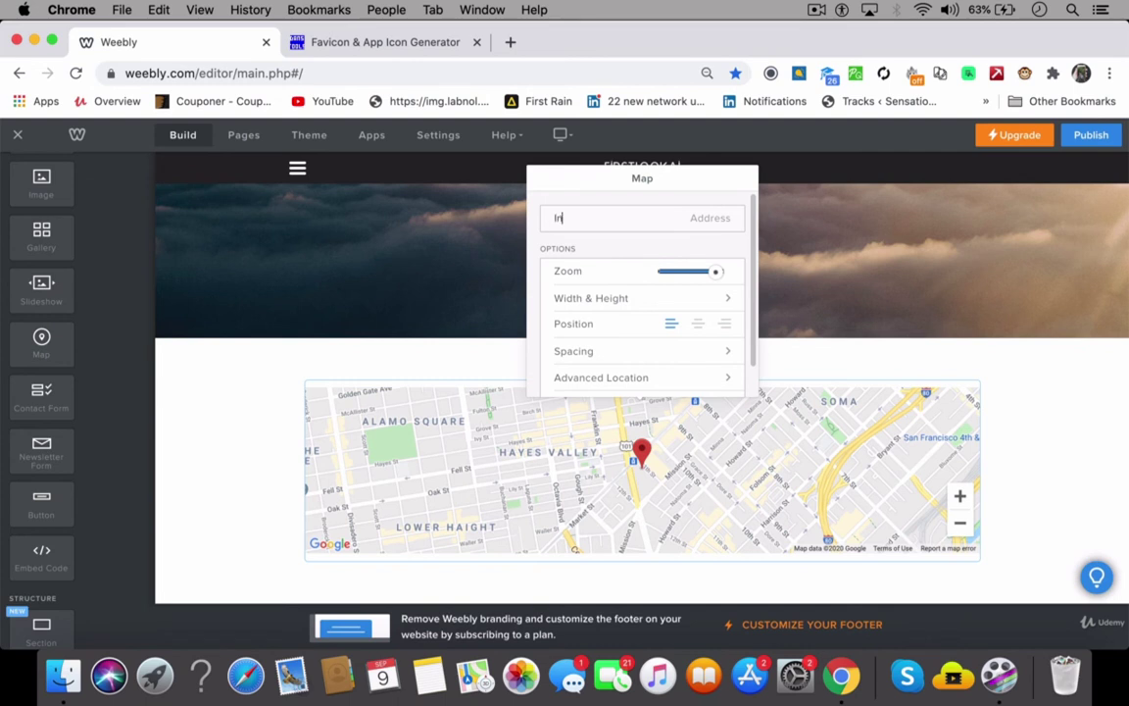
pyautogui.write('diranagar Bangalore')
pyautogui.click(852, 290)
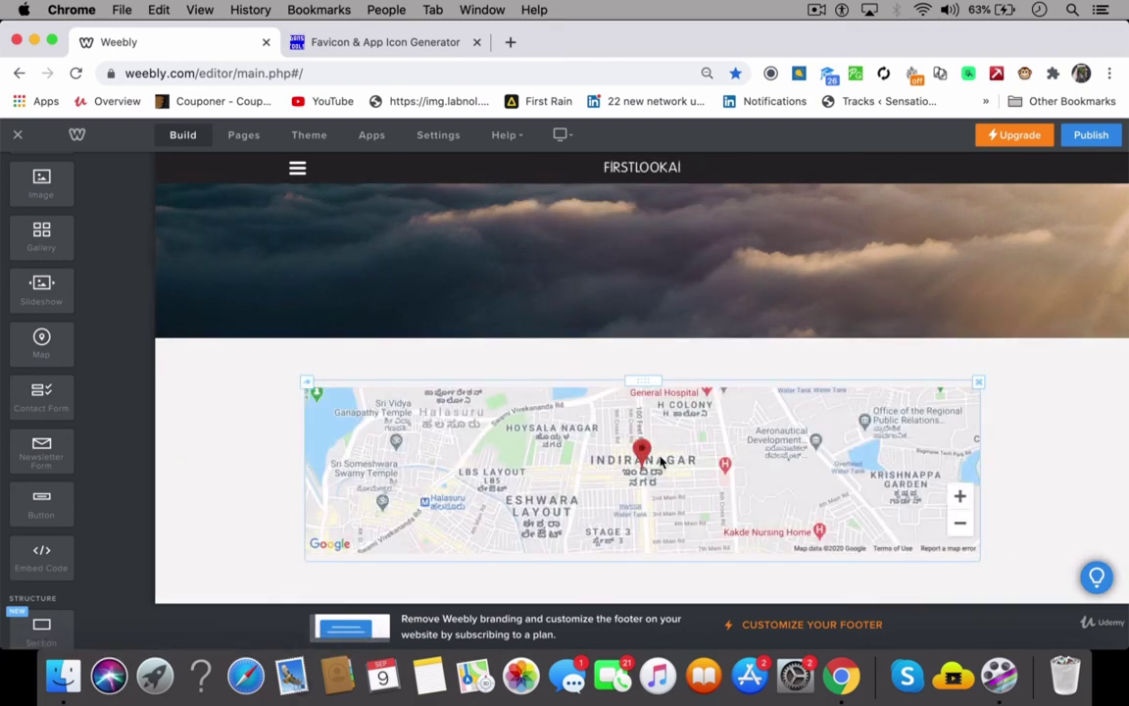
# Step: Set the map's address to "Brazil" and reopen the map's settings
pyautogui.click(701, 449)
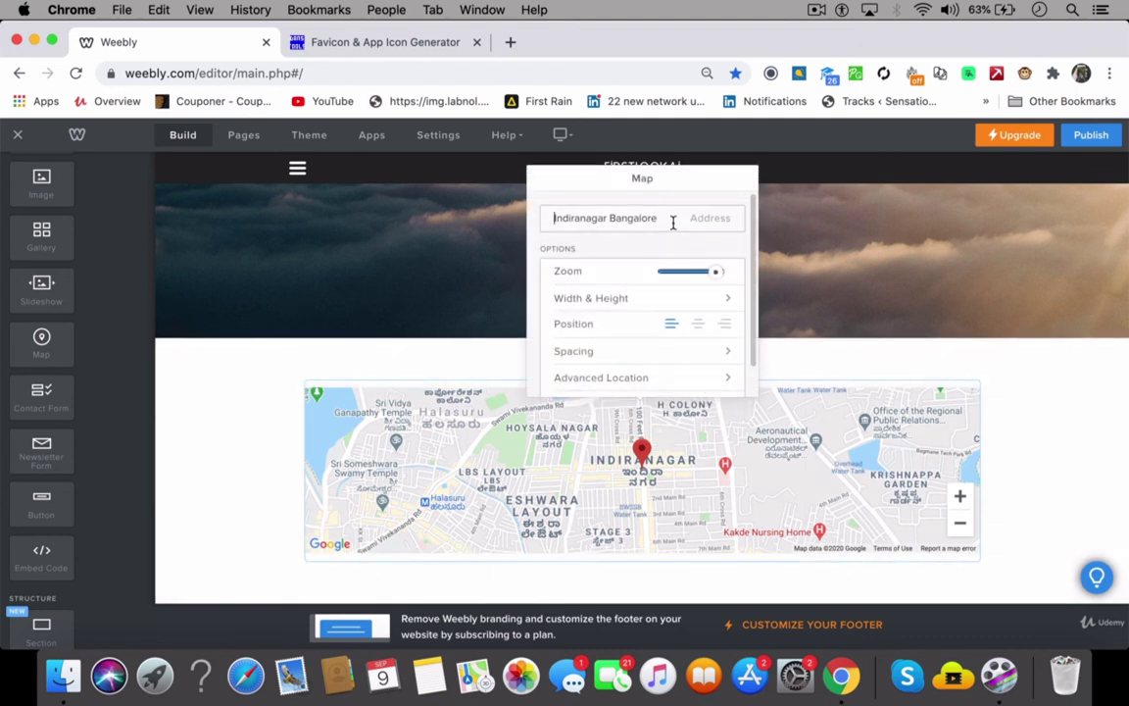
pyautogui.tripleClick(674, 223)
pyautogui.write('Brazil')
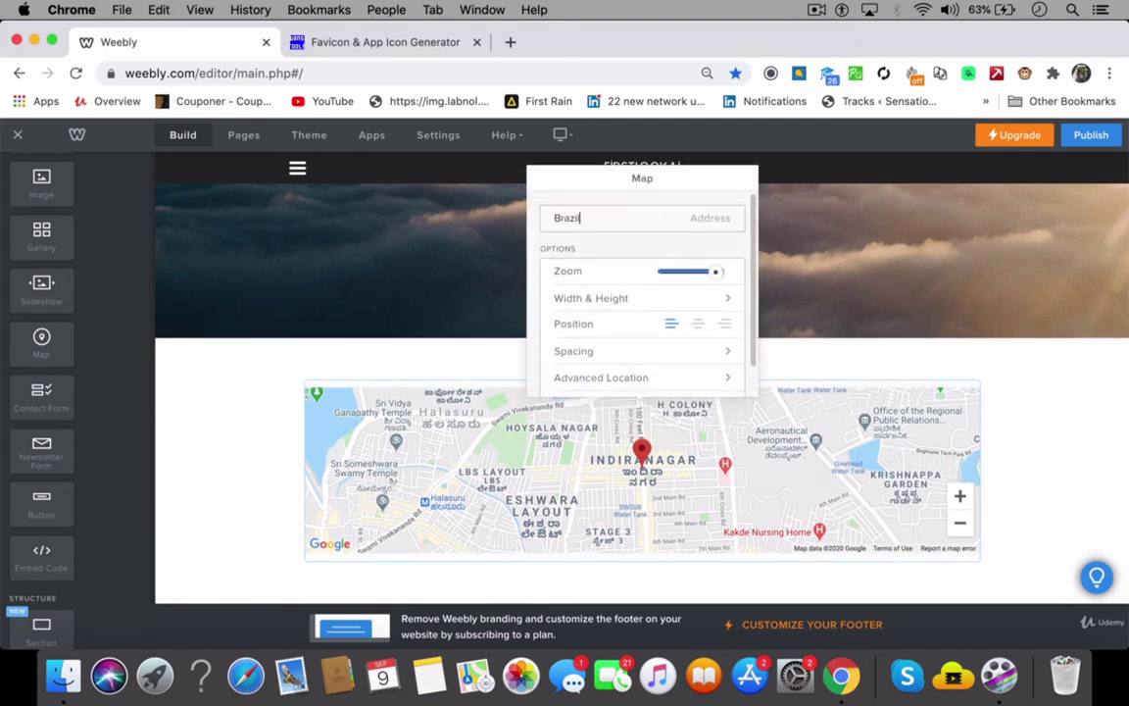
pyautogui.click(921, 294)
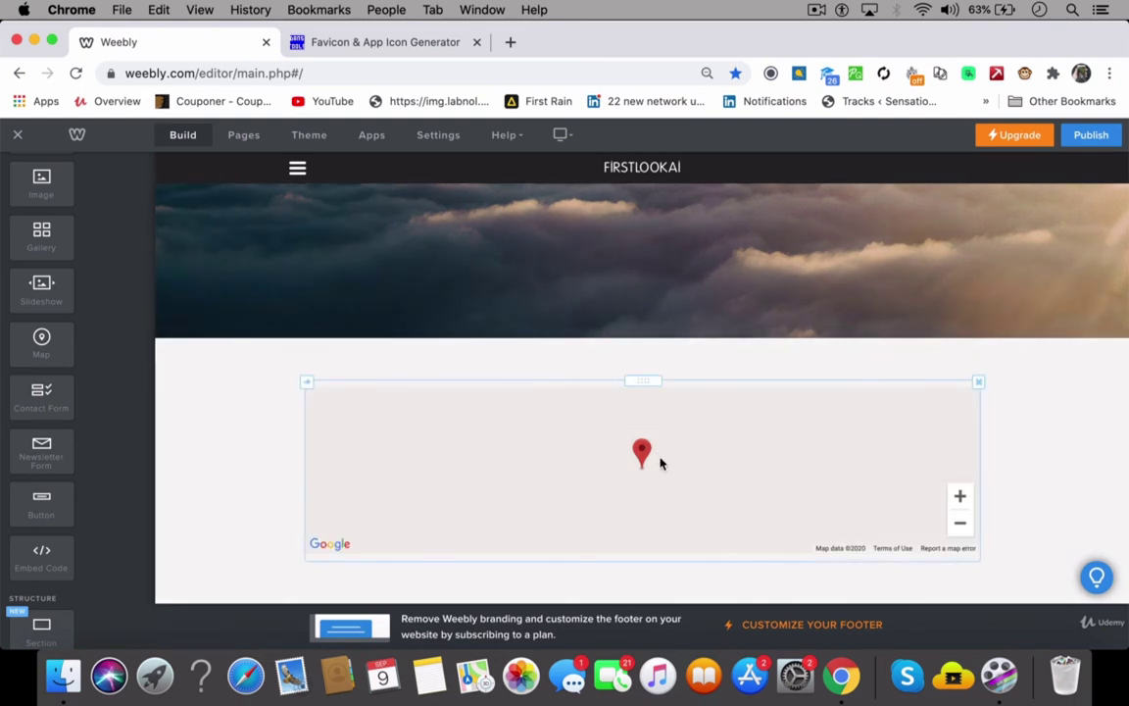
pyautogui.click(721, 477)
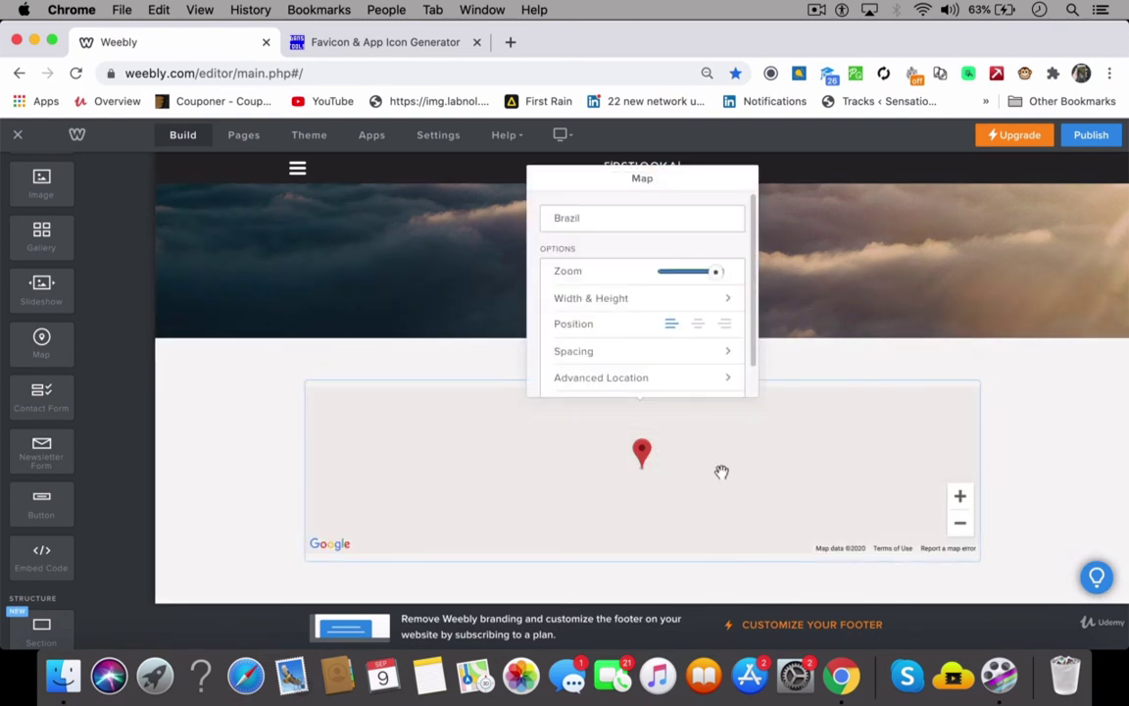
# Step: Set the map's address to "California" and close the map's settings
pyautogui.click(630, 214)
pyautogui.doubleClick(631, 212)
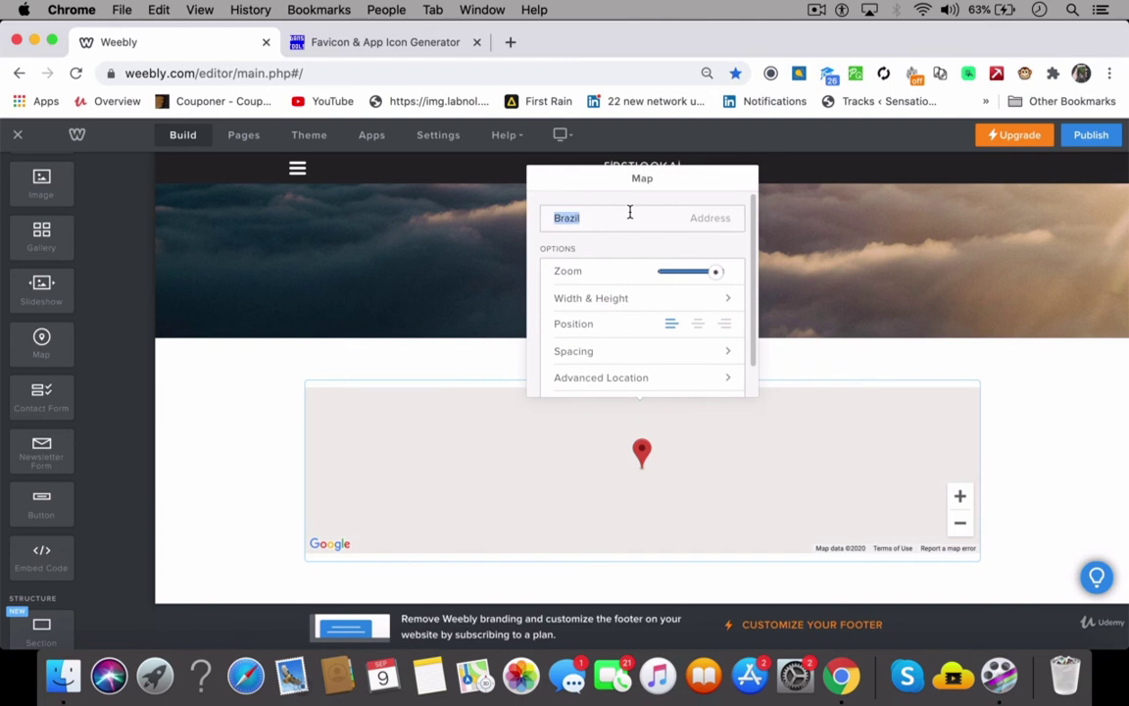
pyautogui.write('USA')
pyautogui.press('super+a')
pyautogui.write('California')
pyautogui.click(849, 331)
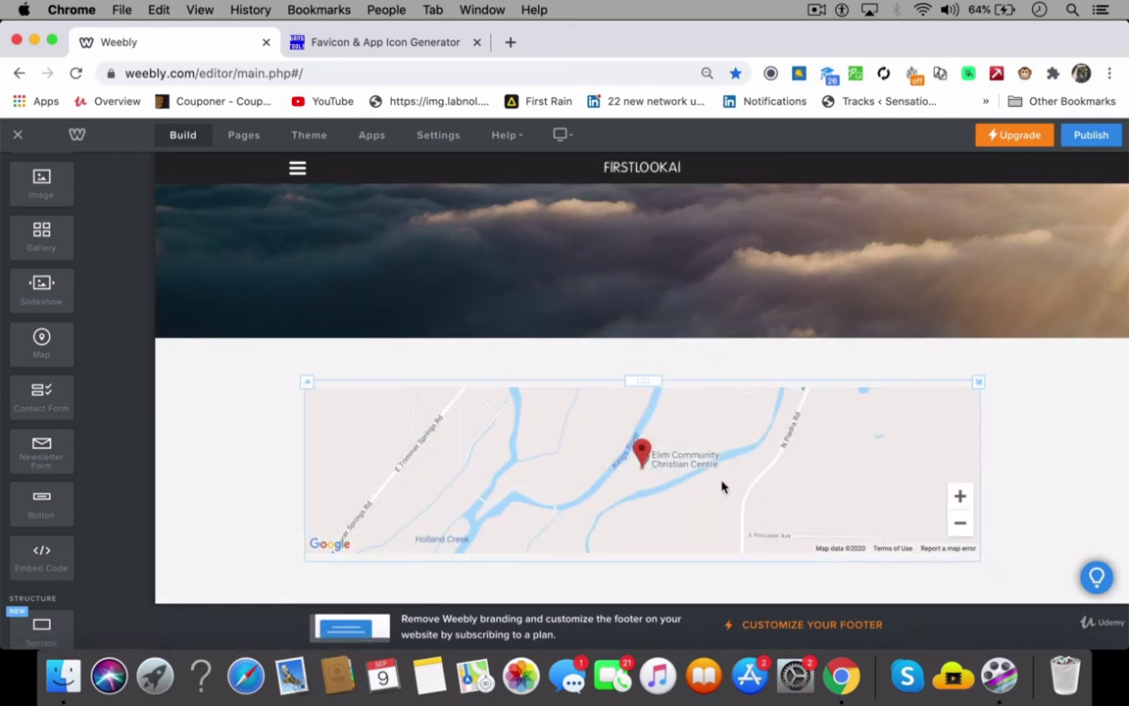
# Step: Reopen the map's settings and view the coordinates under its Advanced Location options
pyautogui.click(721, 488)
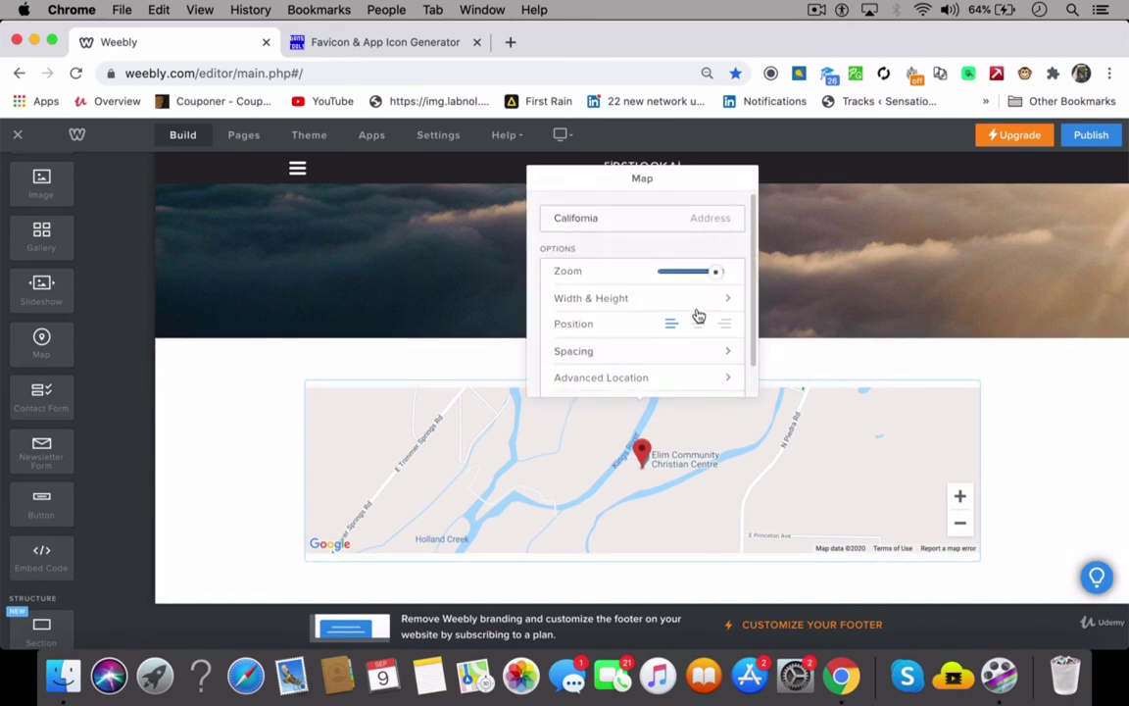
pyautogui.moveTo(717, 272)
pyautogui.mouseDown()
pyautogui.moveTo(690, 276)
pyautogui.moveTo(716, 274)
pyautogui.mouseUp()
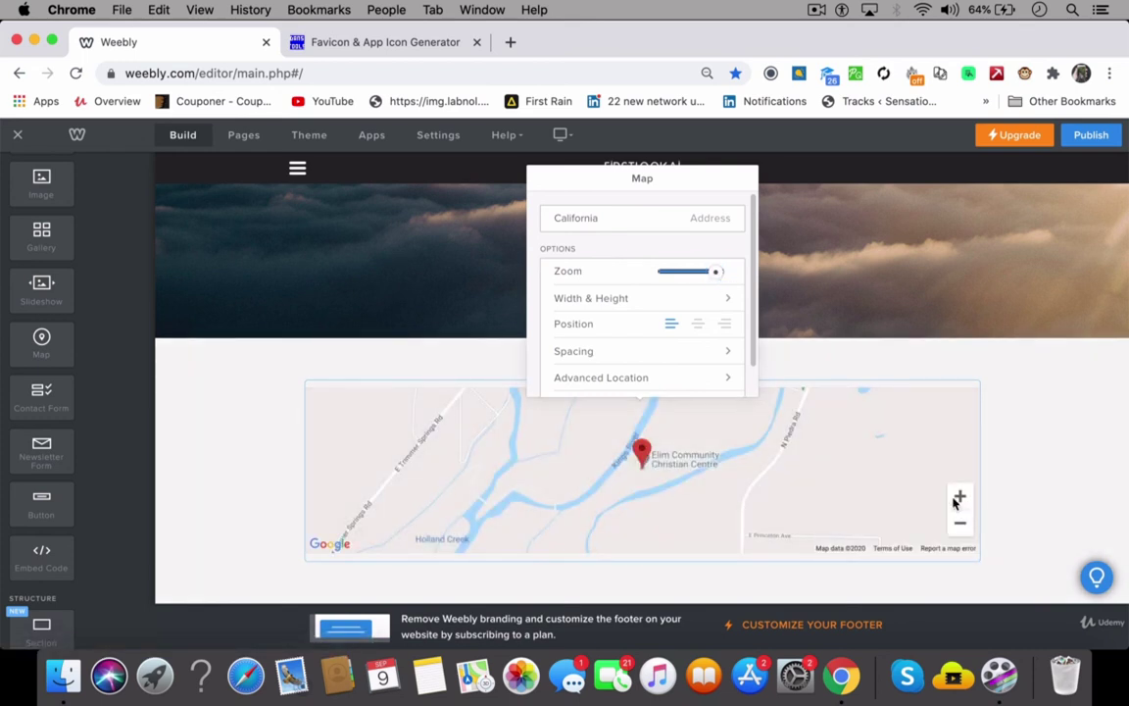
pyautogui.scroll(-1, 703, 323)
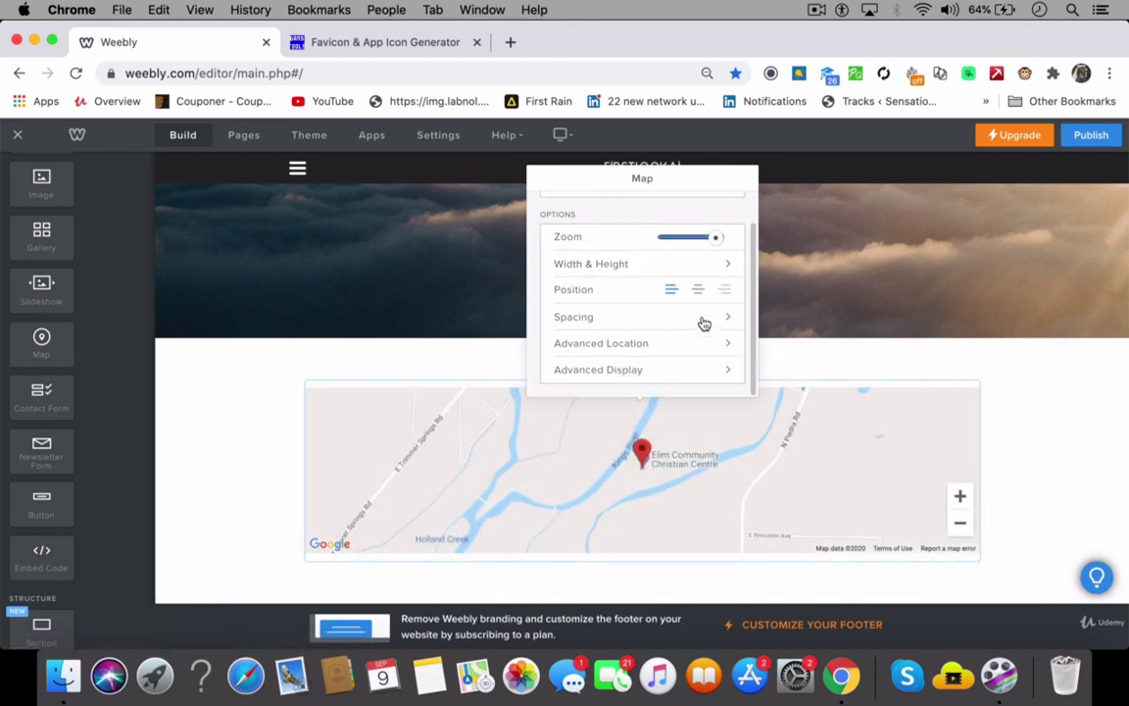
pyautogui.click(700, 345)
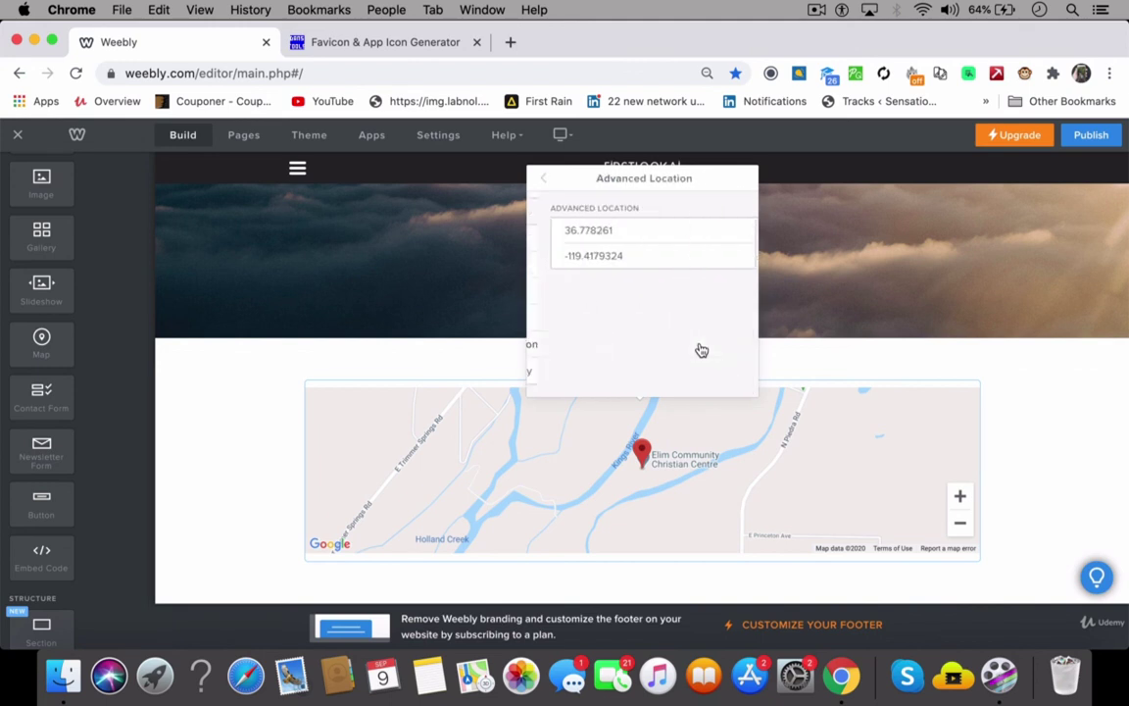
pyautogui.click(545, 179)
# Step: Review the map's Advanced Display choices for Show Marker, Show Scale and Map Control, leaving the settings without changes
pyautogui.click(648, 371)
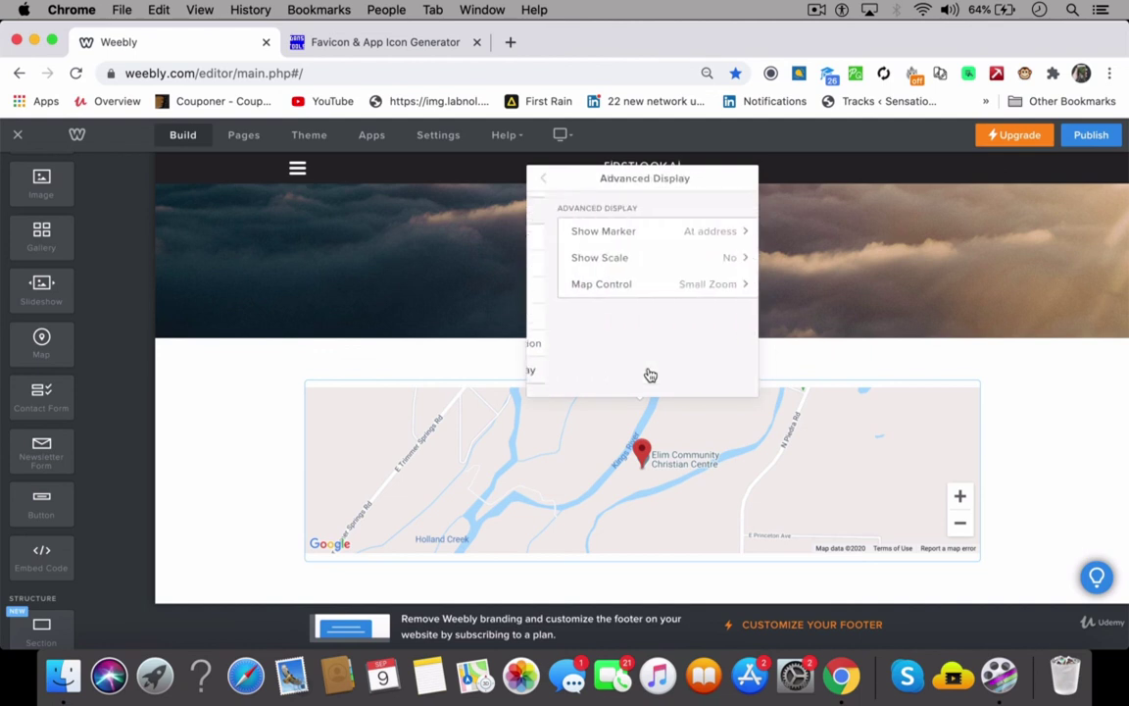
pyautogui.click(680, 233)
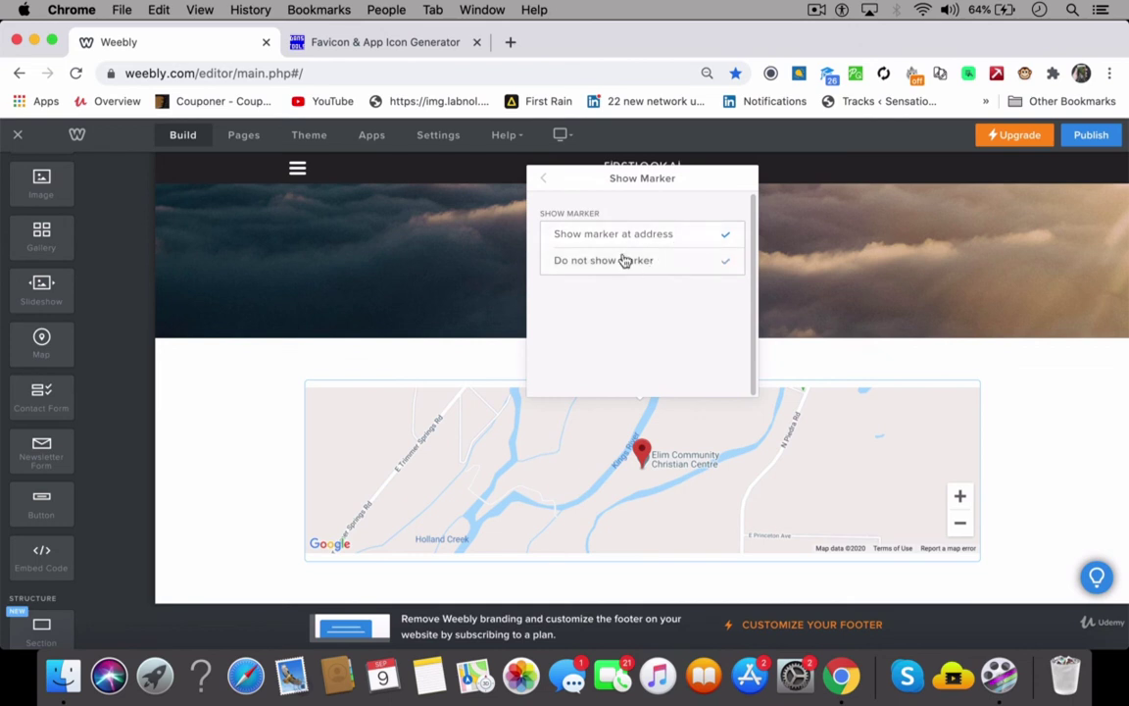
pyautogui.click(544, 186)
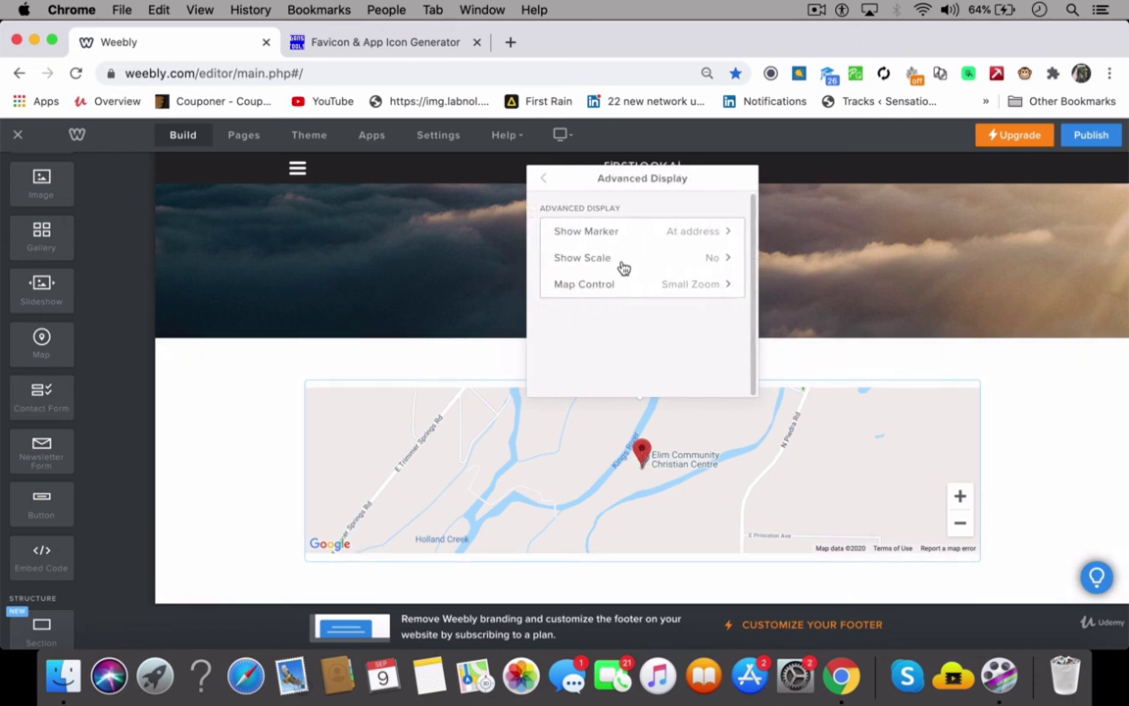
pyautogui.click(624, 267)
pyautogui.click(544, 181)
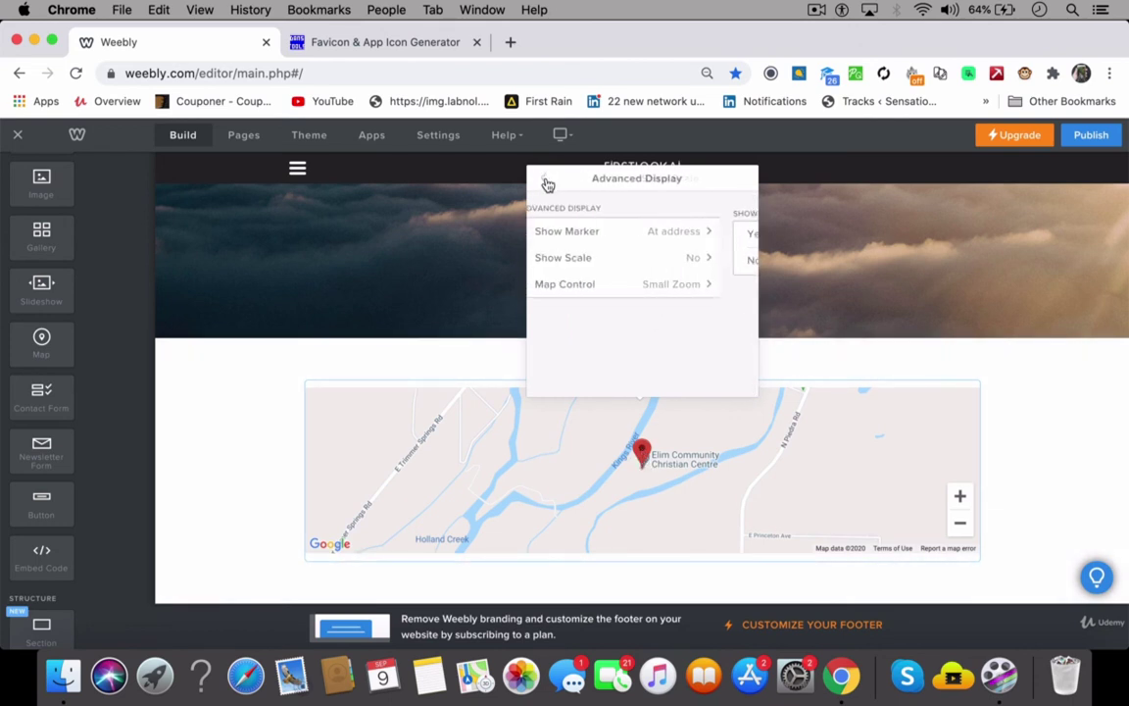
pyautogui.click(613, 287)
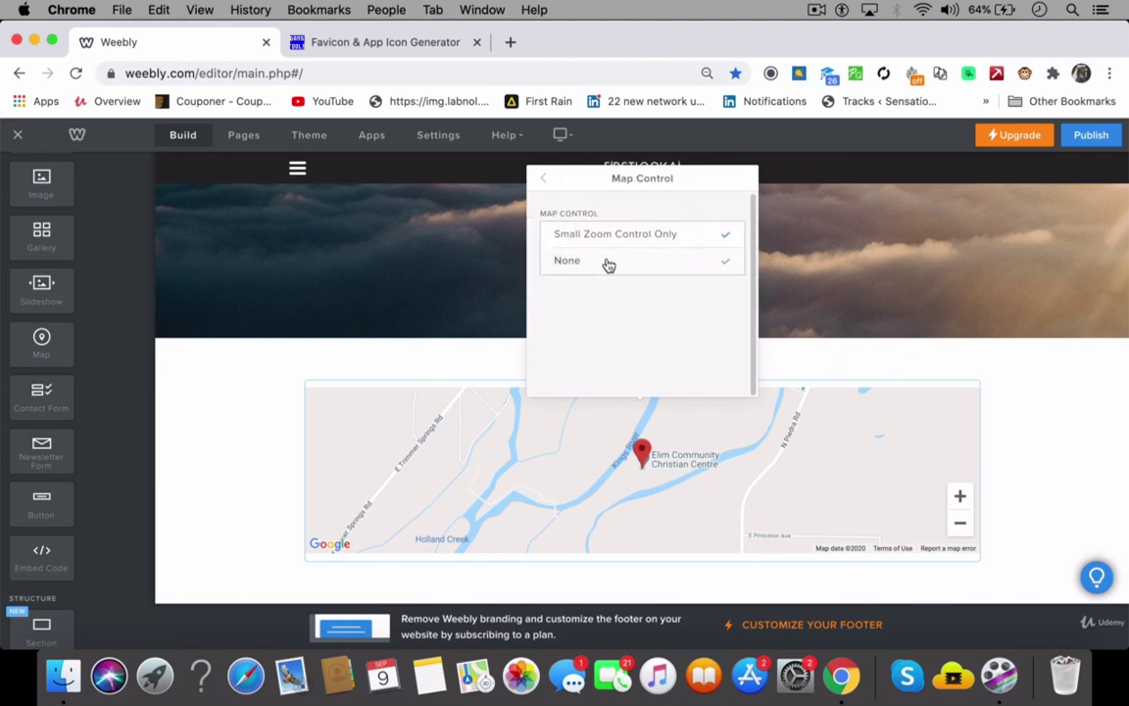
pyautogui.click(773, 218)
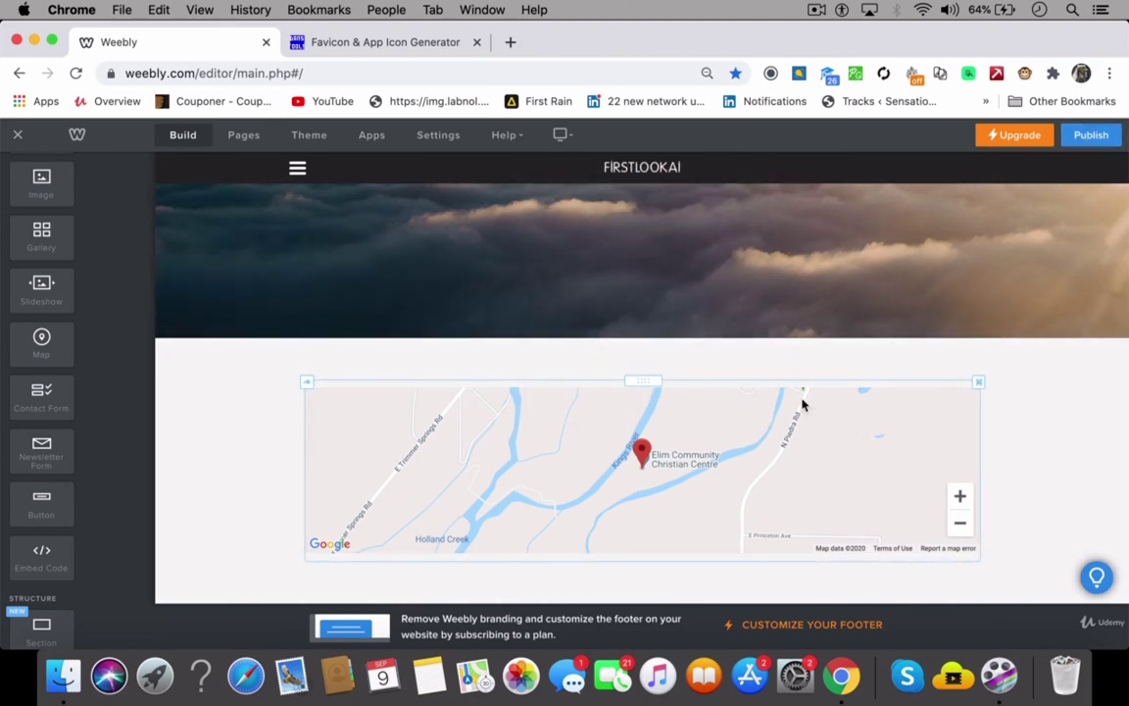
# Step: Try the map's built-in zoom control by zooming in closely on the marker, and close the map's settings
pyautogui.click(957, 502)
pyautogui.click(958, 501)
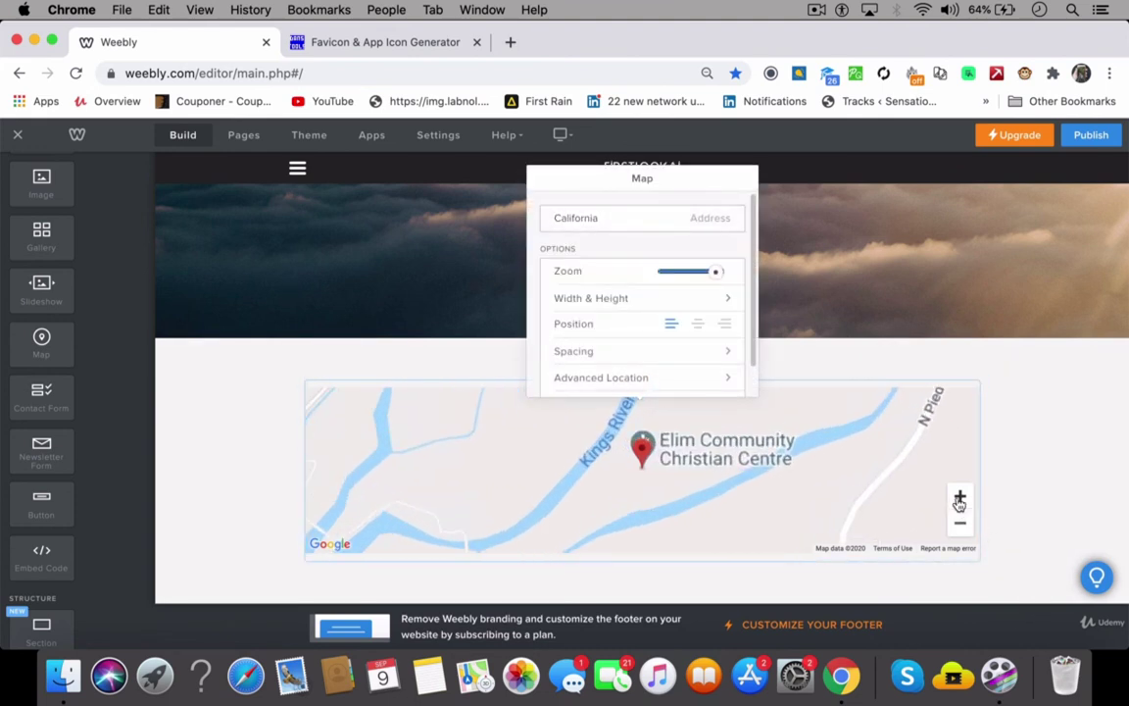
pyautogui.click(960, 500)
pyautogui.click(1052, 467)
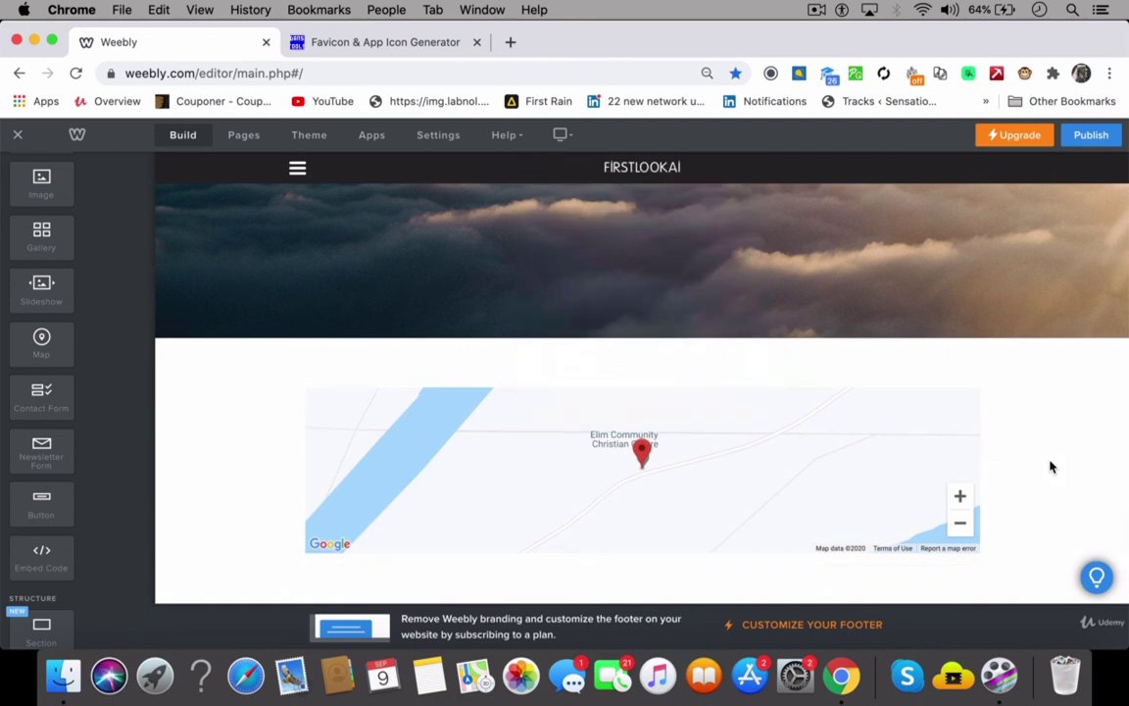
pyautogui.scroll(3, 1051, 466)
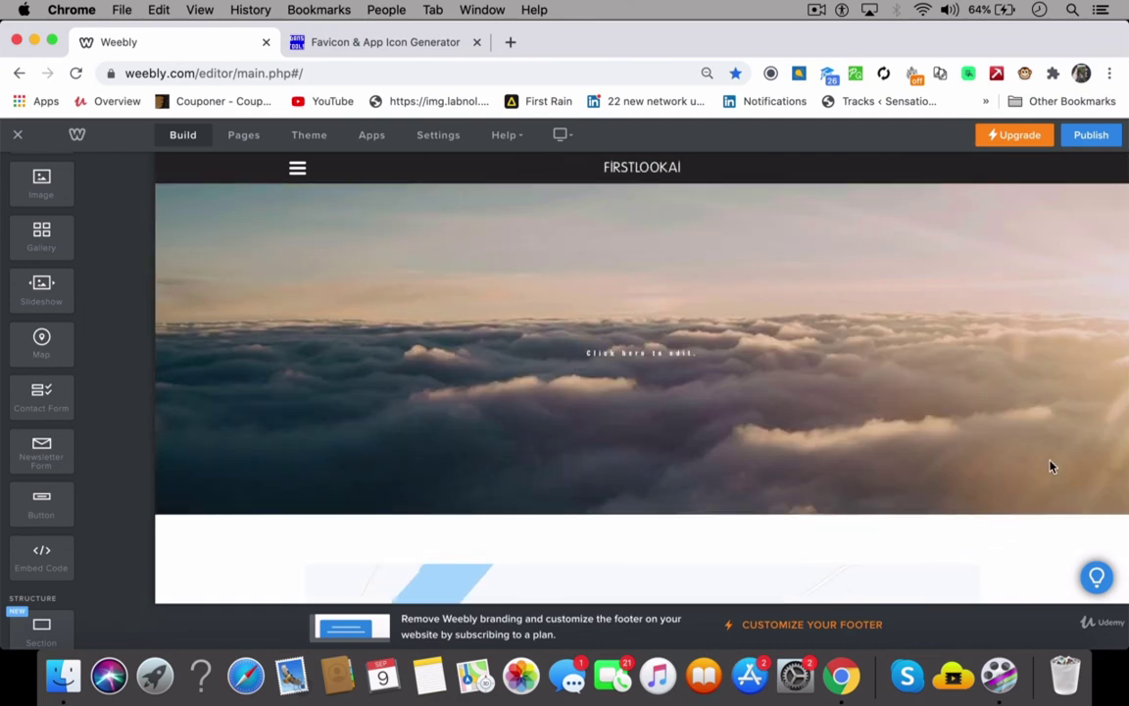